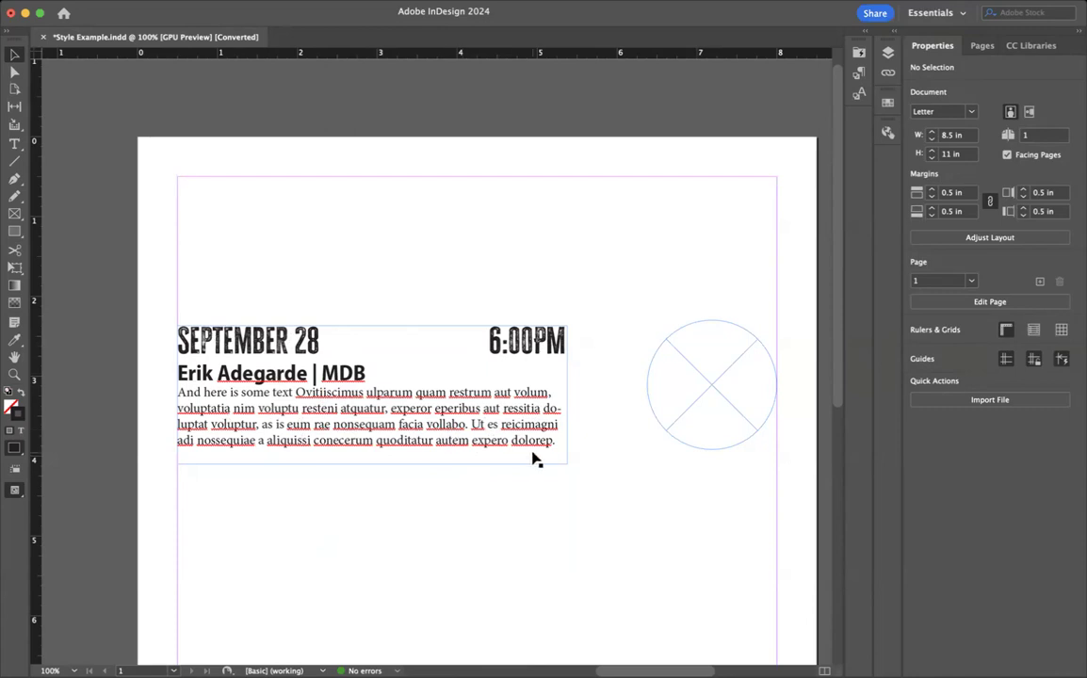
# Examine the character formatting of the date line, the name line and the body paragraph
pyautogui.doubleClick(252, 339)
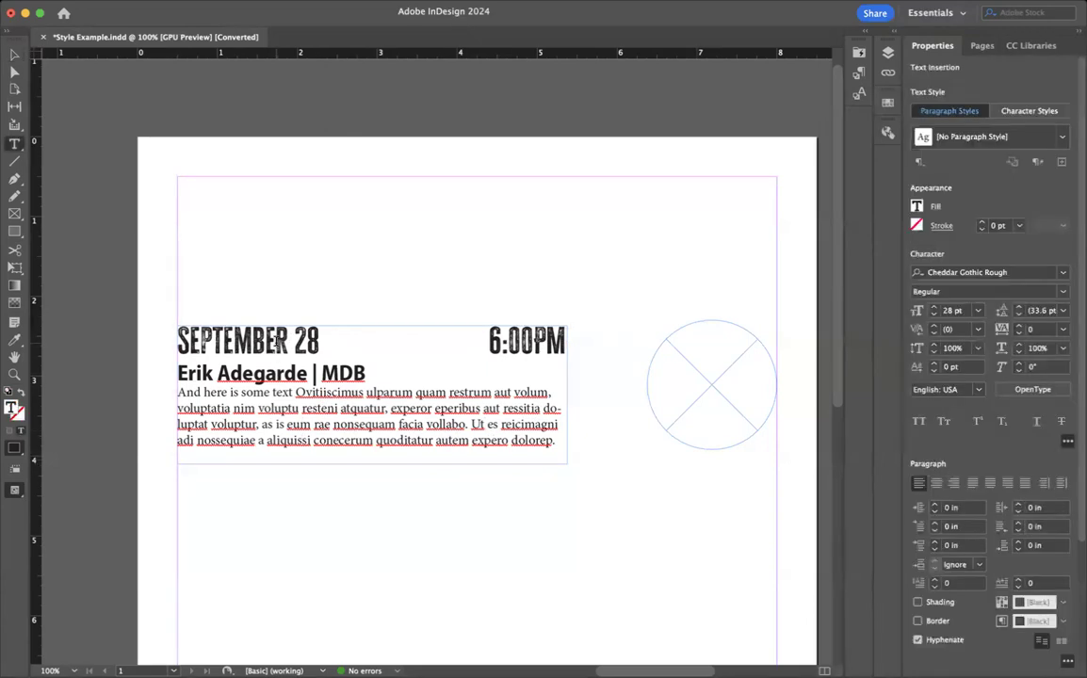
pyautogui.tripleClick(276, 341)
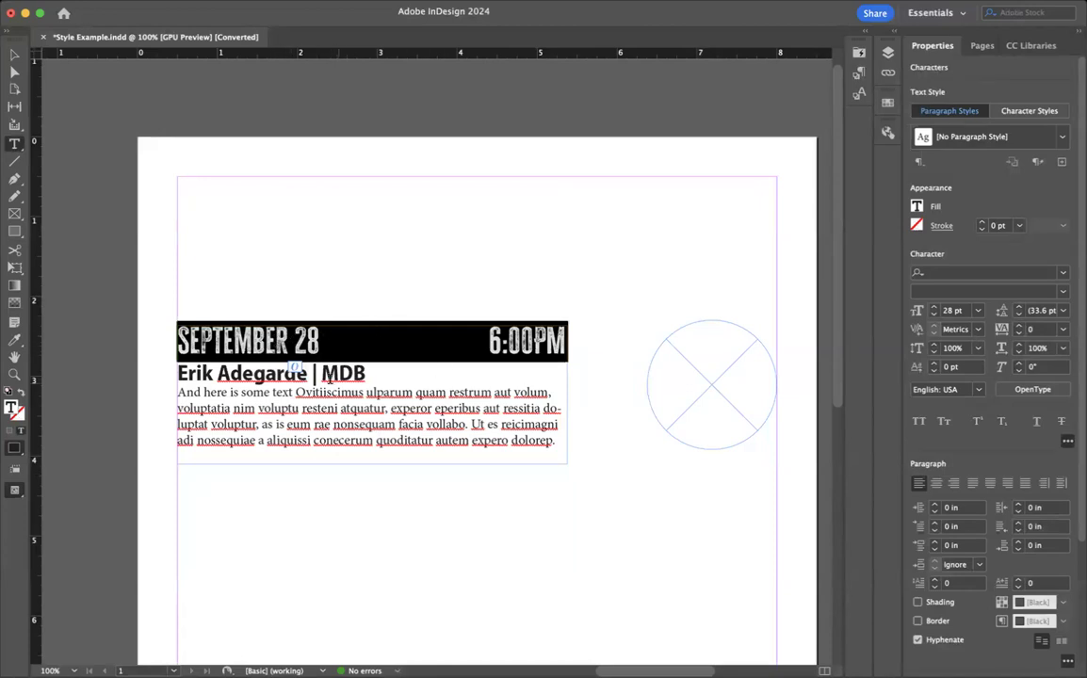
pyautogui.tripleClick(329, 372)
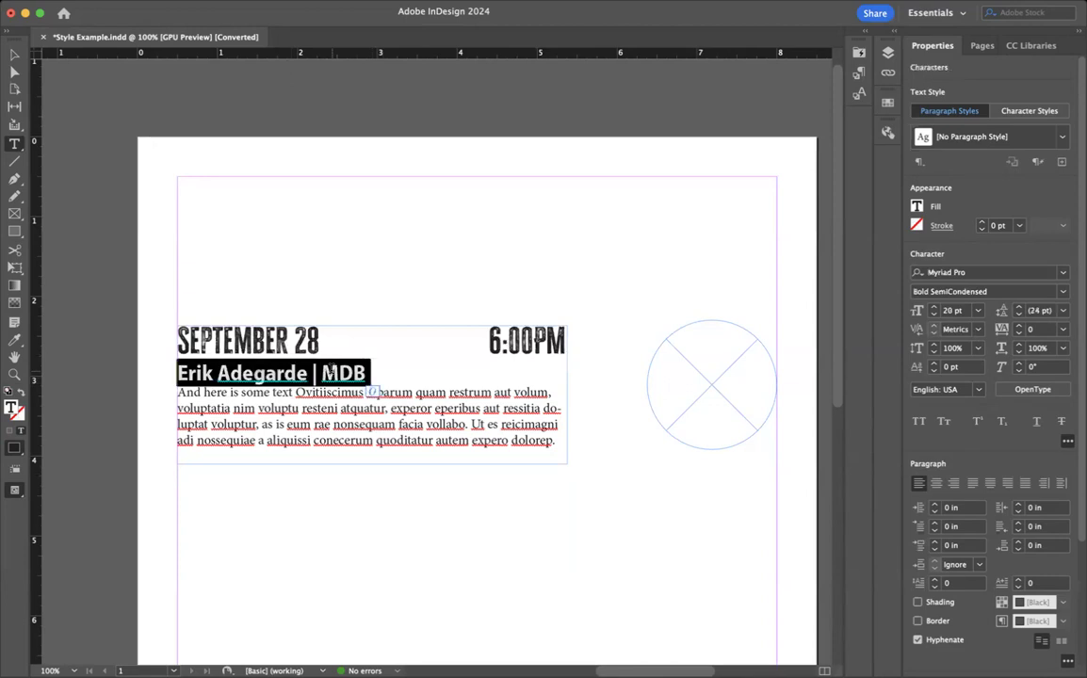
pyautogui.click(385, 409)
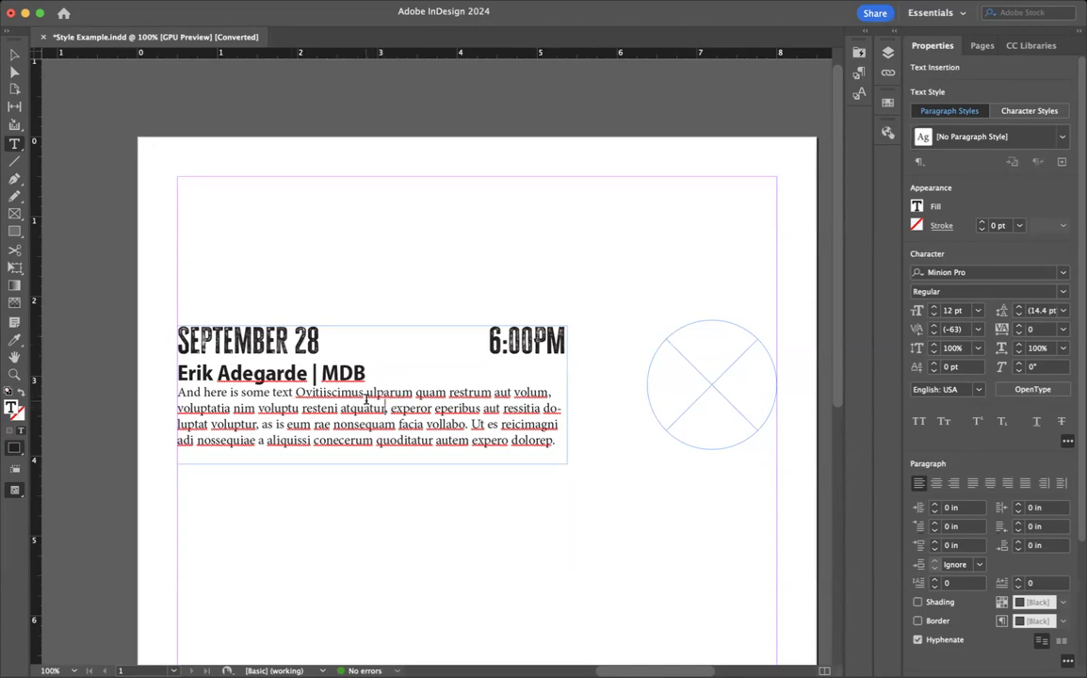
# Change the ruler units to picas and set the body paragraph's space before to 0p4
pyautogui.click(372, 394)
pyautogui.rightClick(35, 57)
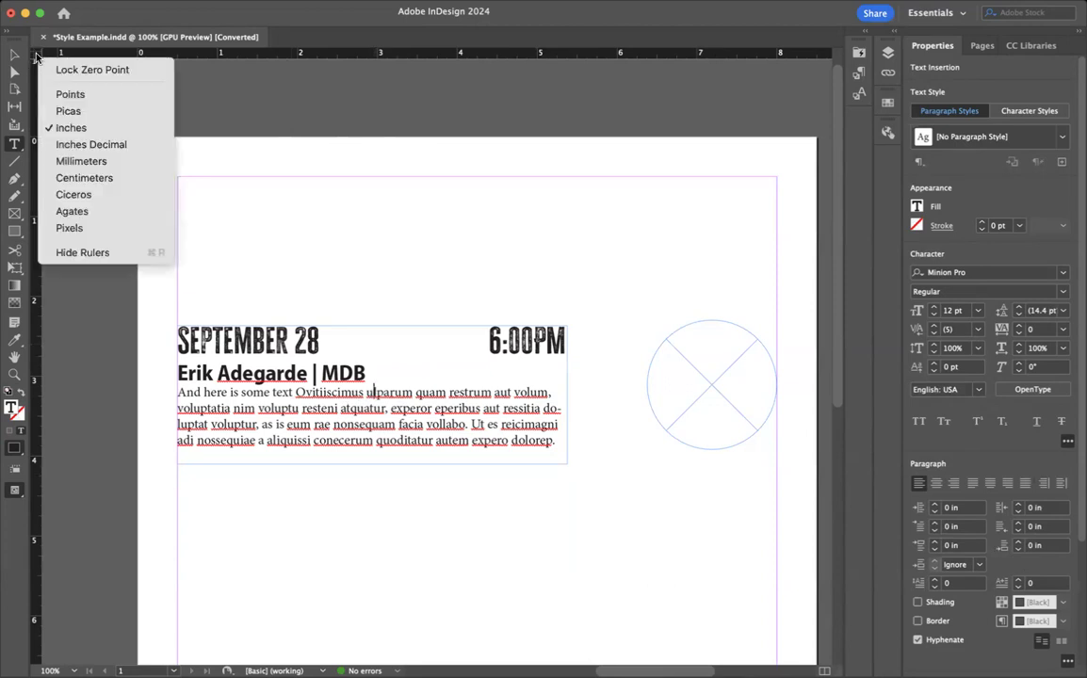
pyautogui.click(69, 111)
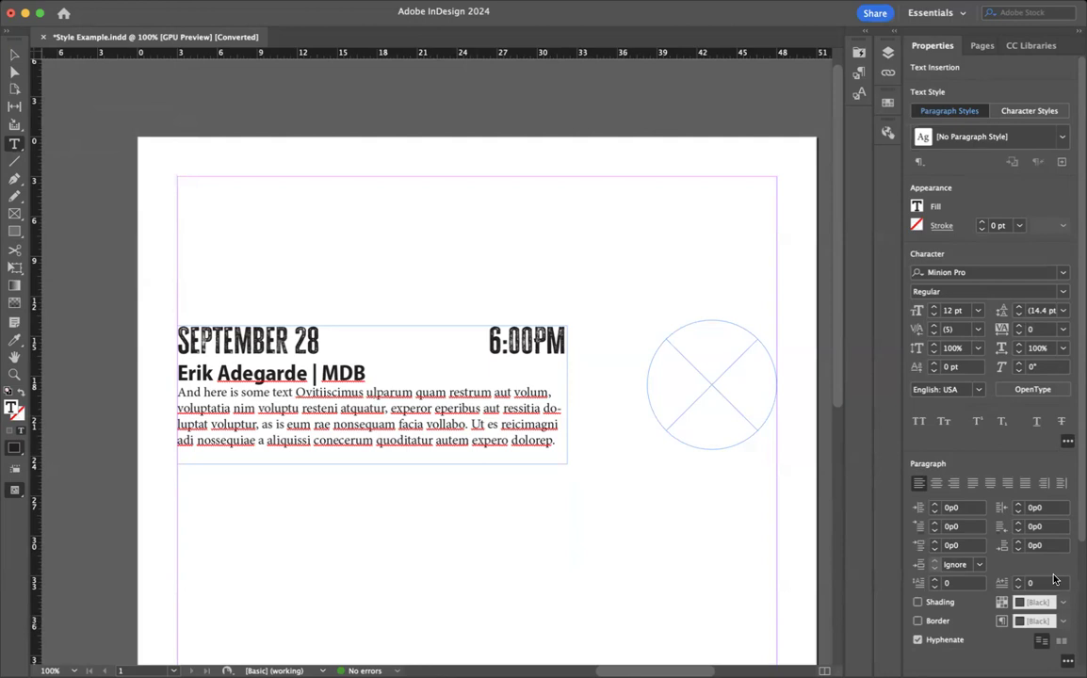
pyautogui.click(933, 542)
pyautogui.click(933, 544)
pyautogui.click(933, 544)
pyautogui.click(934, 543)
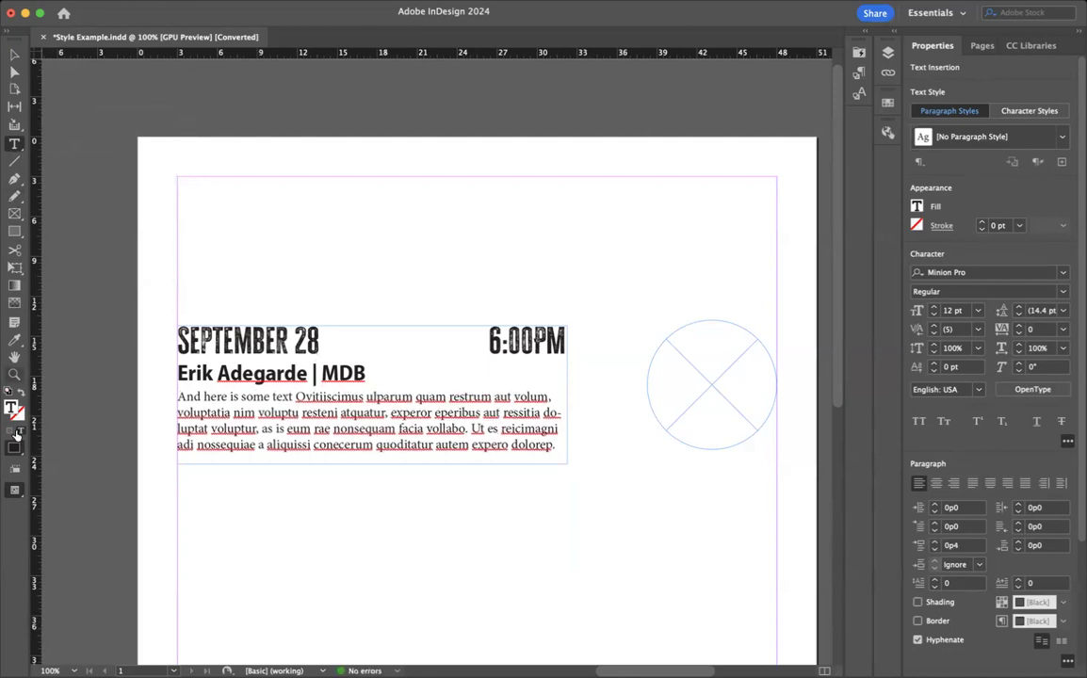
# Check the layout without guides and frame edges in Preview screen mode, and return to Normal mode
pyautogui.click(15, 490)
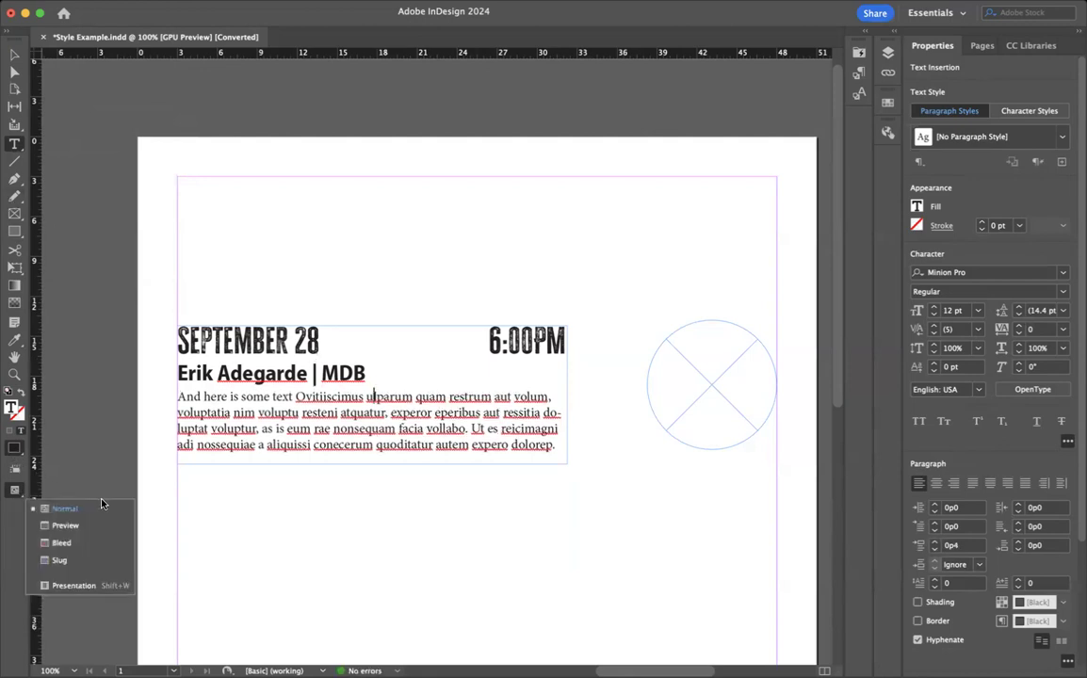
pyautogui.click(83, 529)
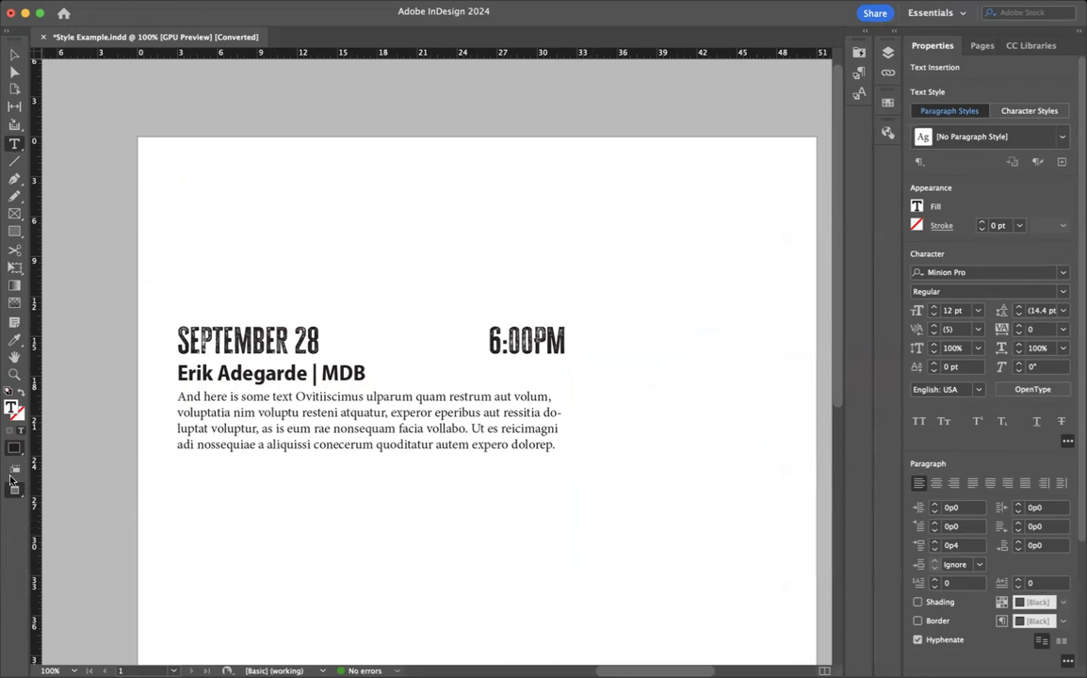
pyautogui.click(15, 491)
pyautogui.click(66, 510)
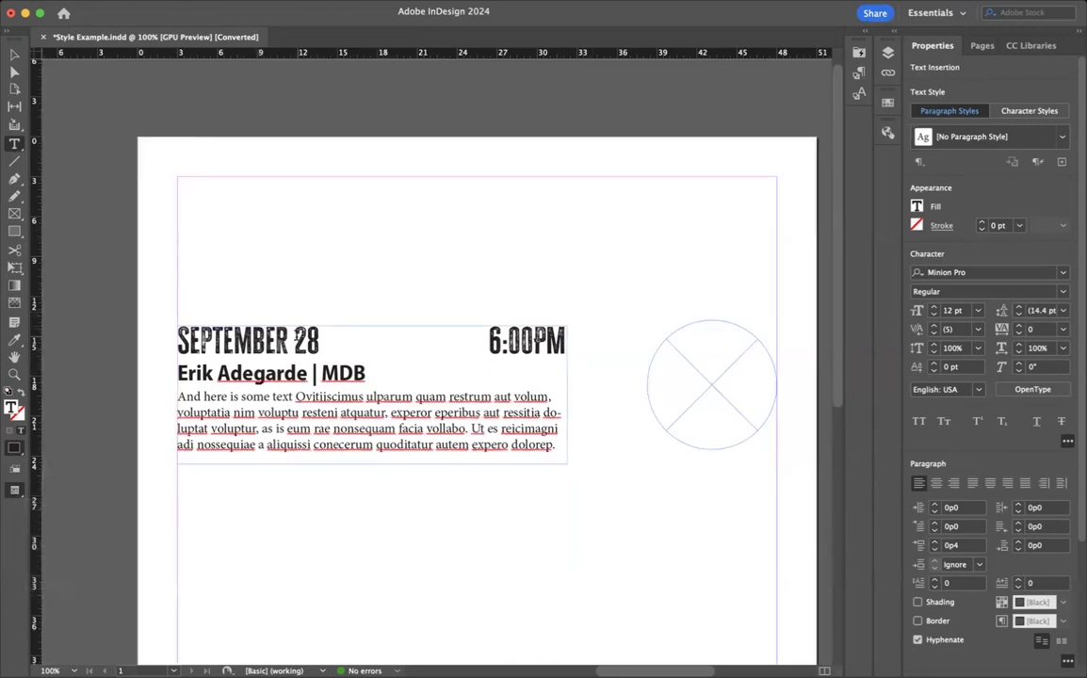
# Inspect the right-aligned tab stop that separates the date from the time using the Tabs ruler, and close the ruler
pyautogui.click(289, 340)
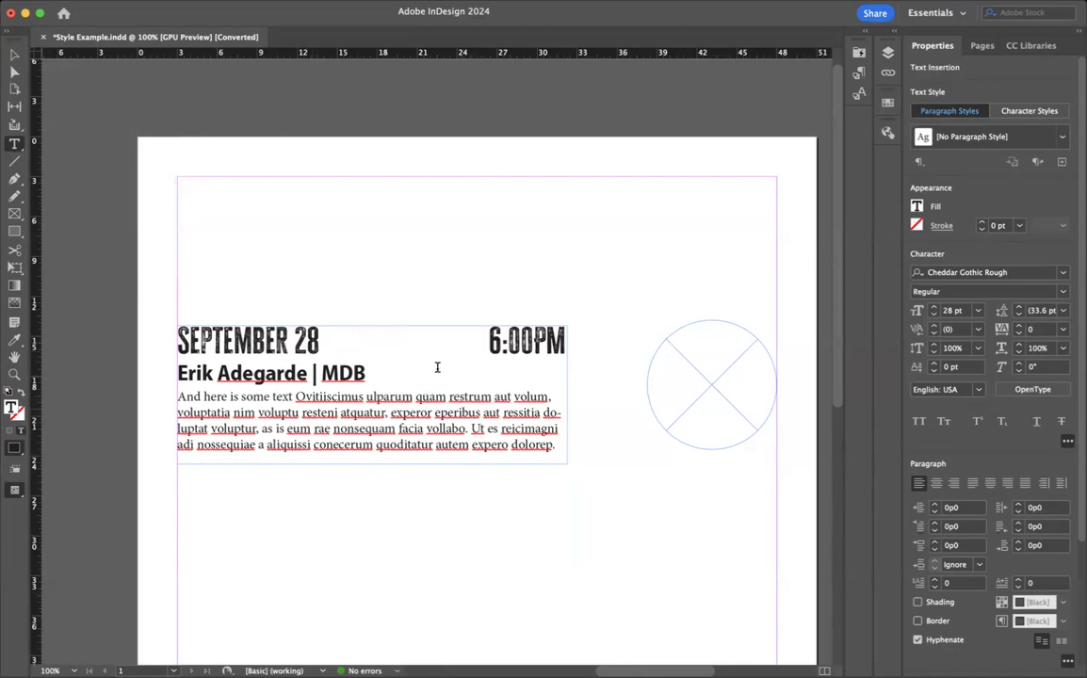
pyautogui.moveTo(383, 340); pyautogui.dragTo(444, 342)
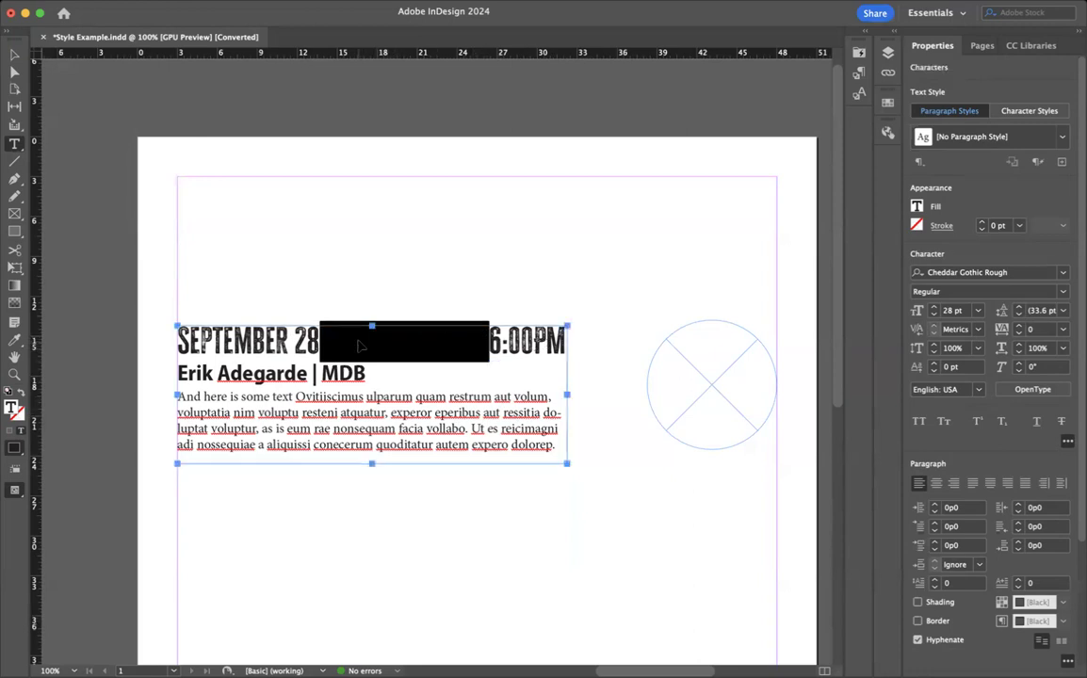
pyautogui.press('super+shift+t')
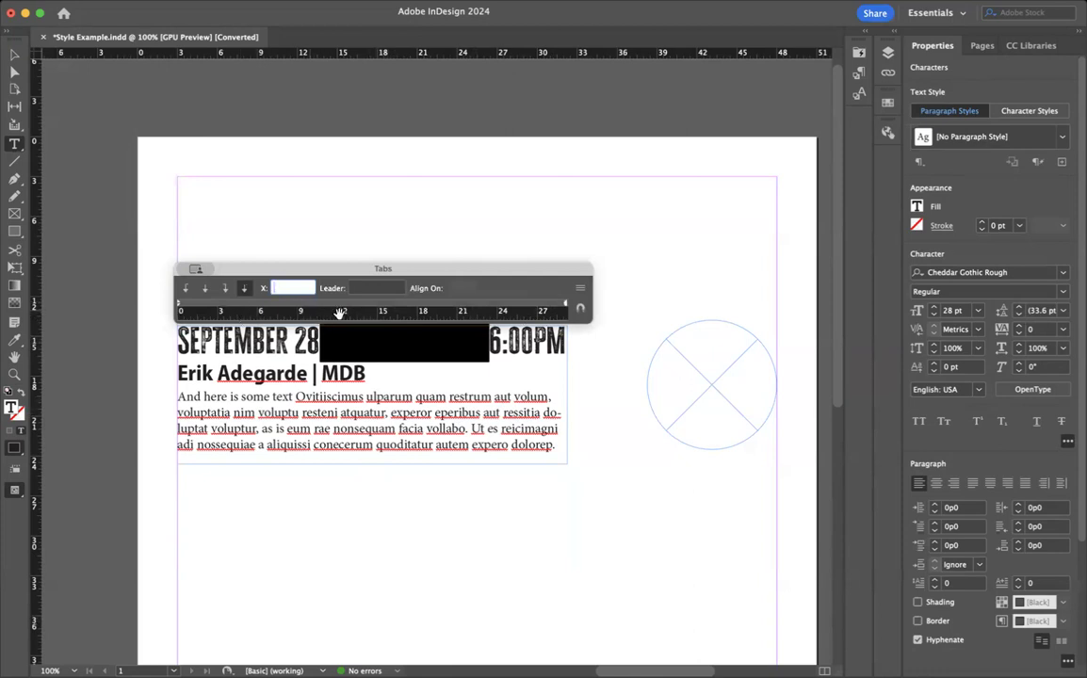
pyautogui.moveTo(590, 321); pyautogui.dragTo(566, 306)
pyautogui.click(565, 306)
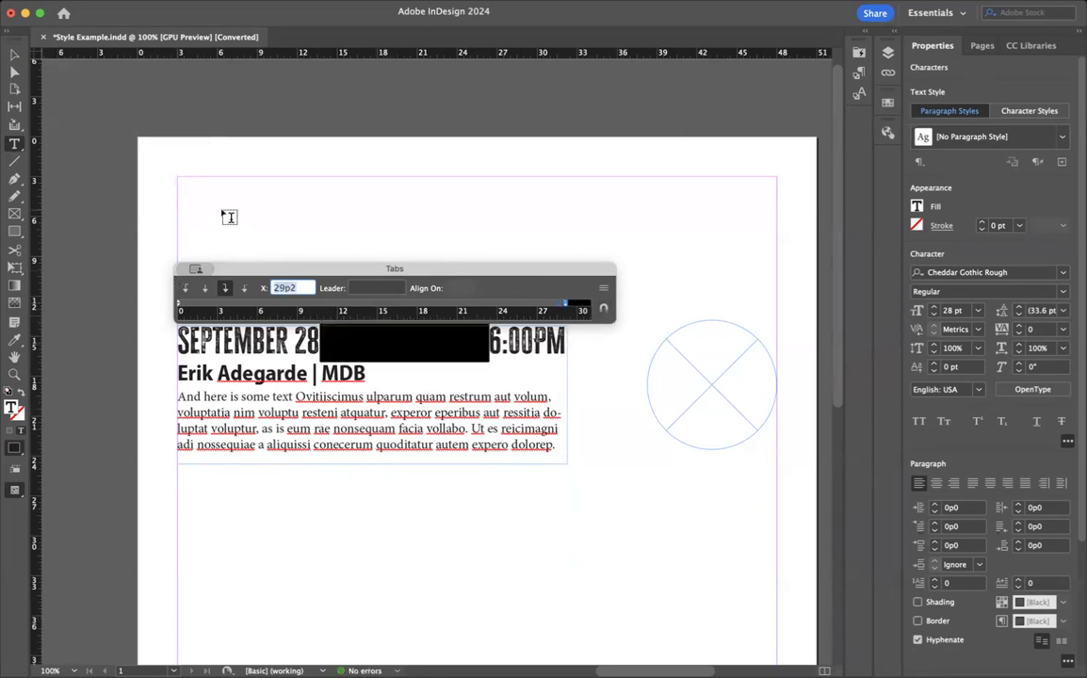
pyautogui.press('Escape')
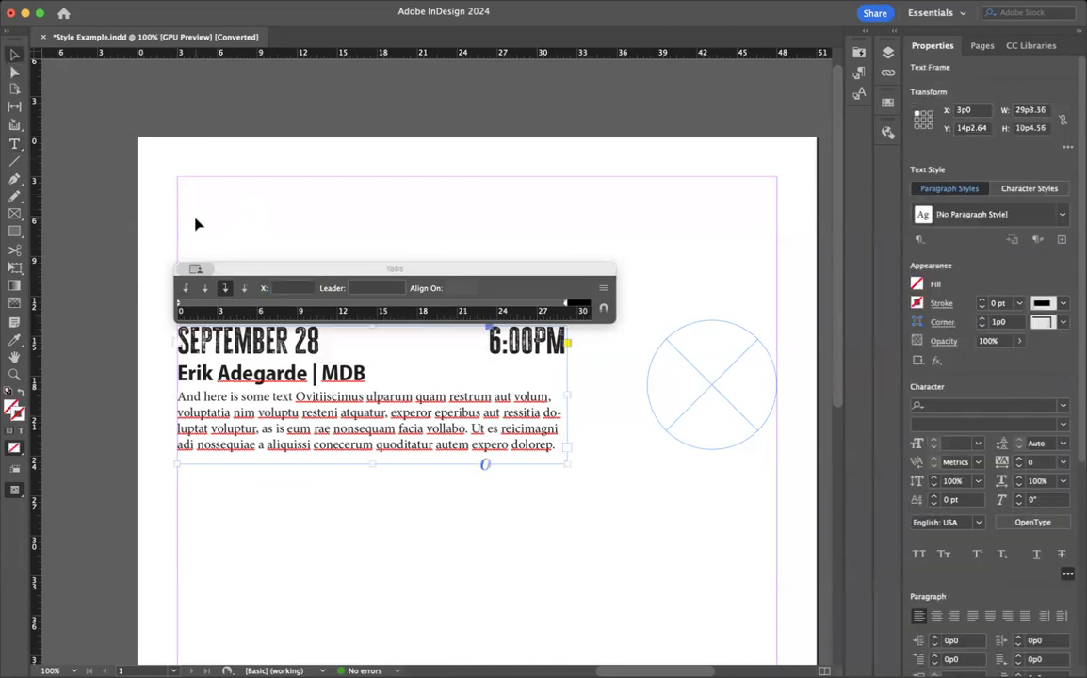
pyautogui.click(197, 224)
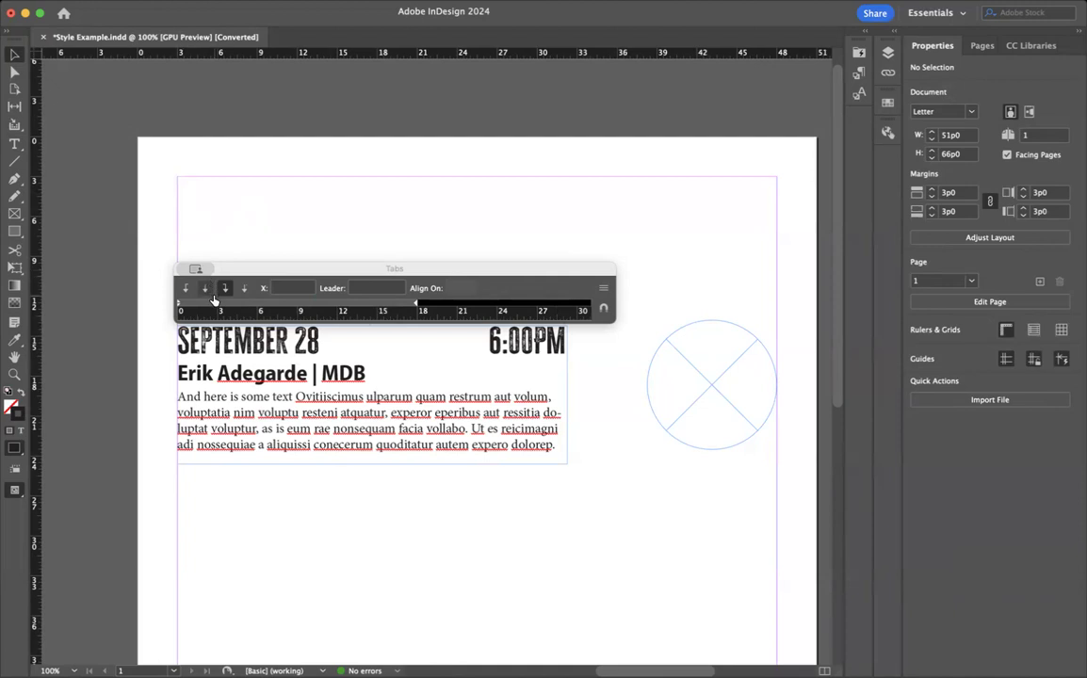
pyautogui.press('super+shift+t')
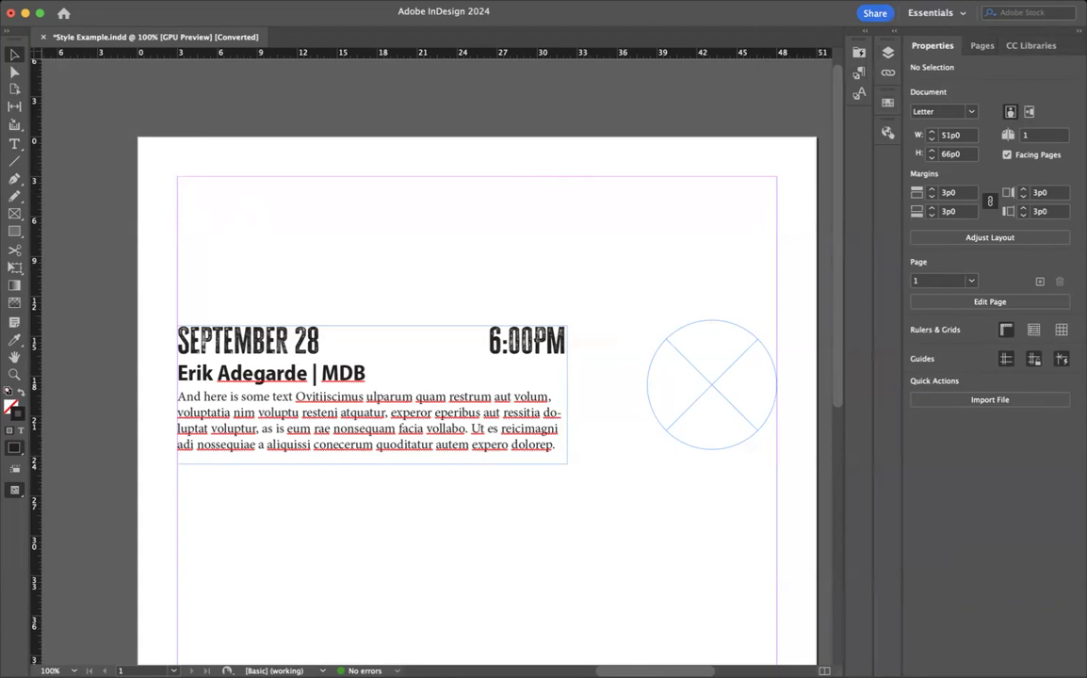
# Display the document's paragraph styles and delete the existing styles body, name and Style 1
pyautogui.click(405, 1)
pyautogui.moveTo(607, 370)
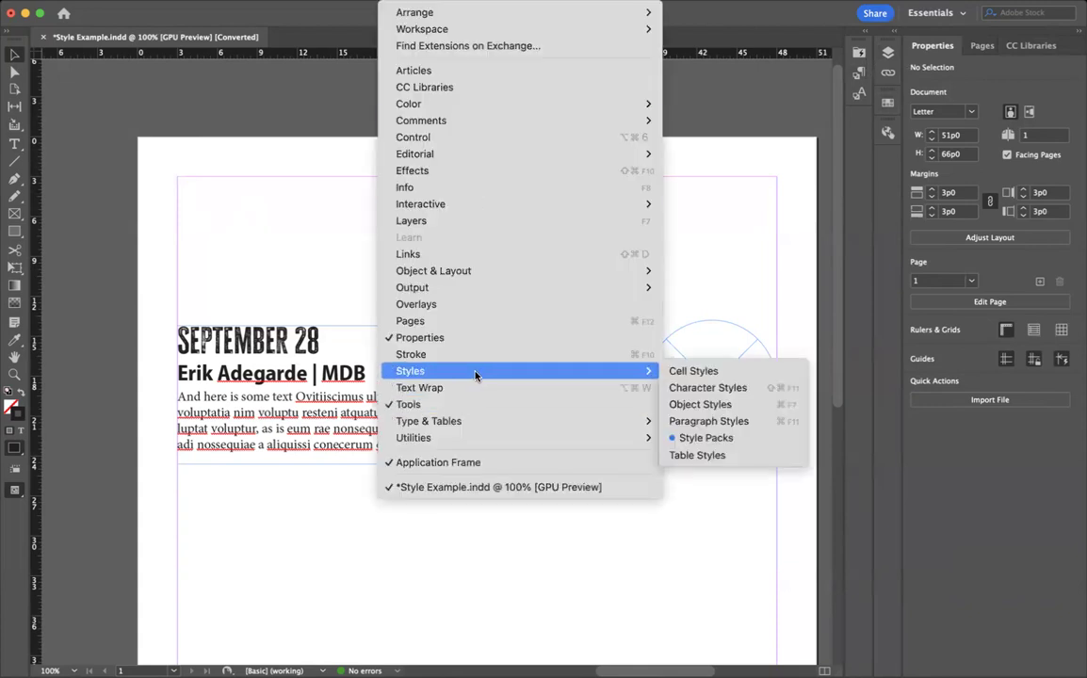
pyautogui.click(719, 427)
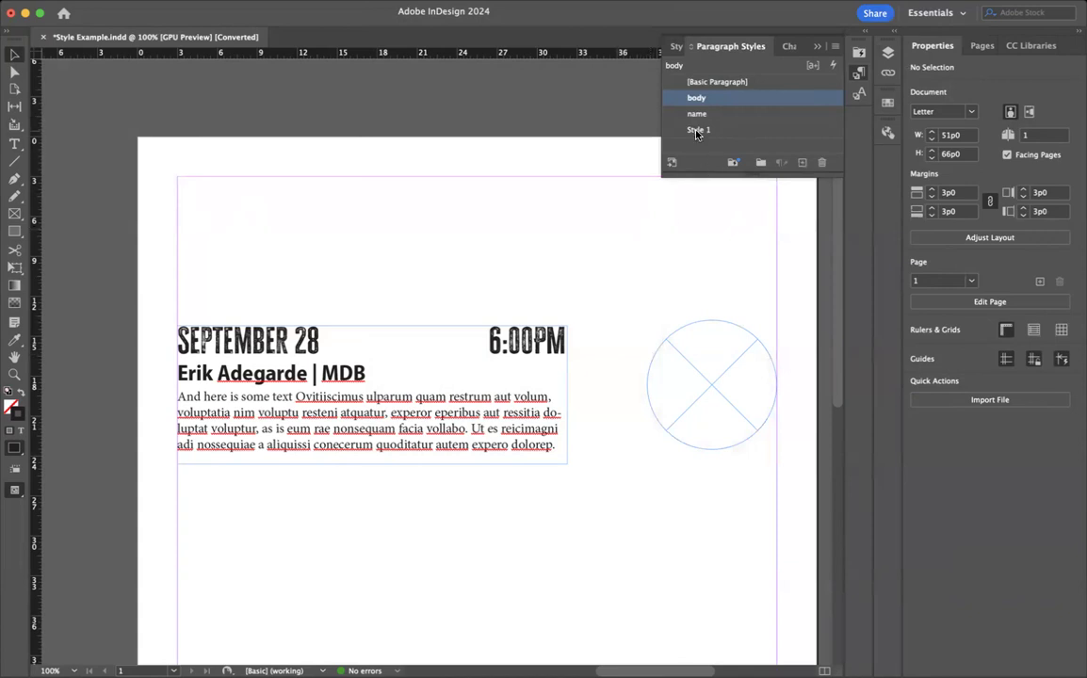
pyautogui.click(821, 165)
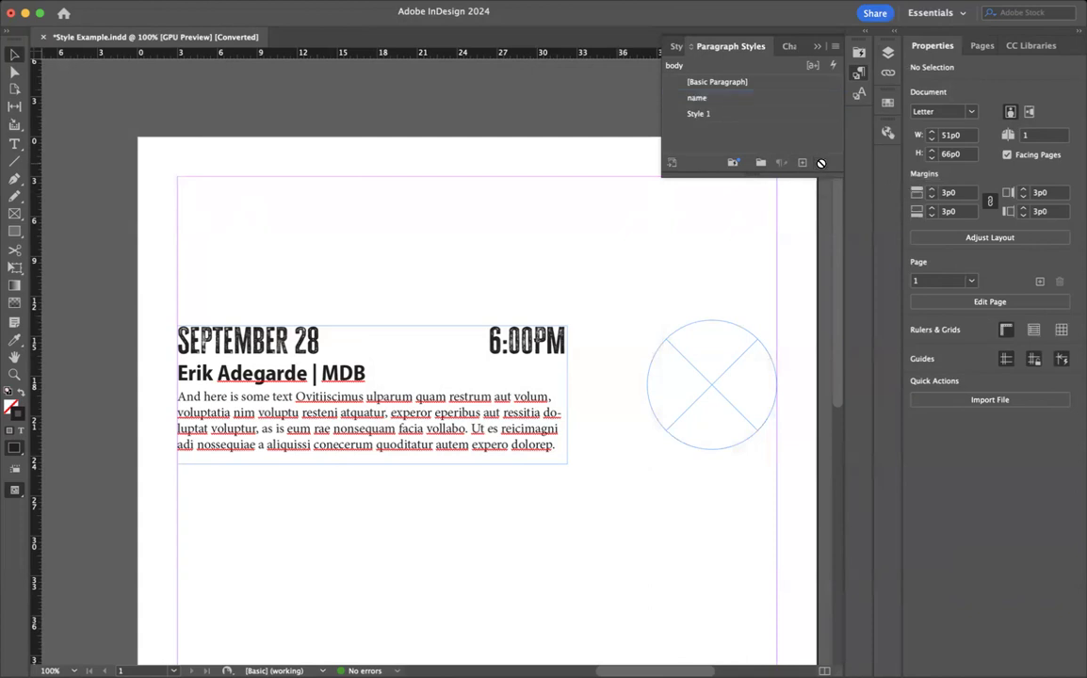
pyautogui.click(728, 98)
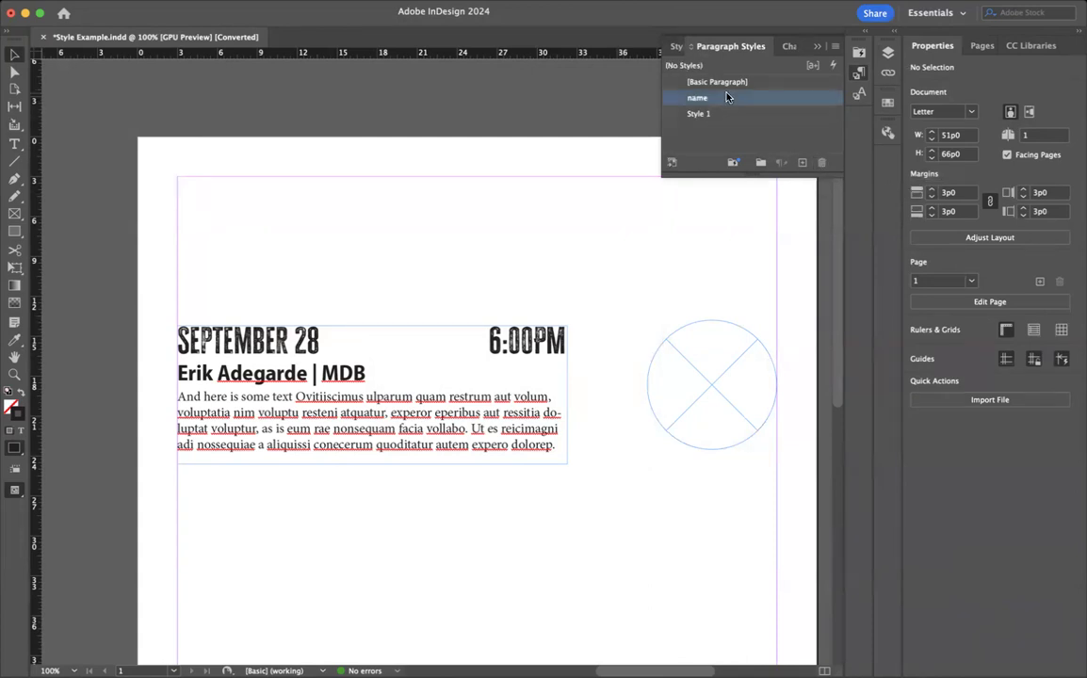
pyautogui.click(821, 165)
pyautogui.click(735, 98)
pyautogui.click(823, 164)
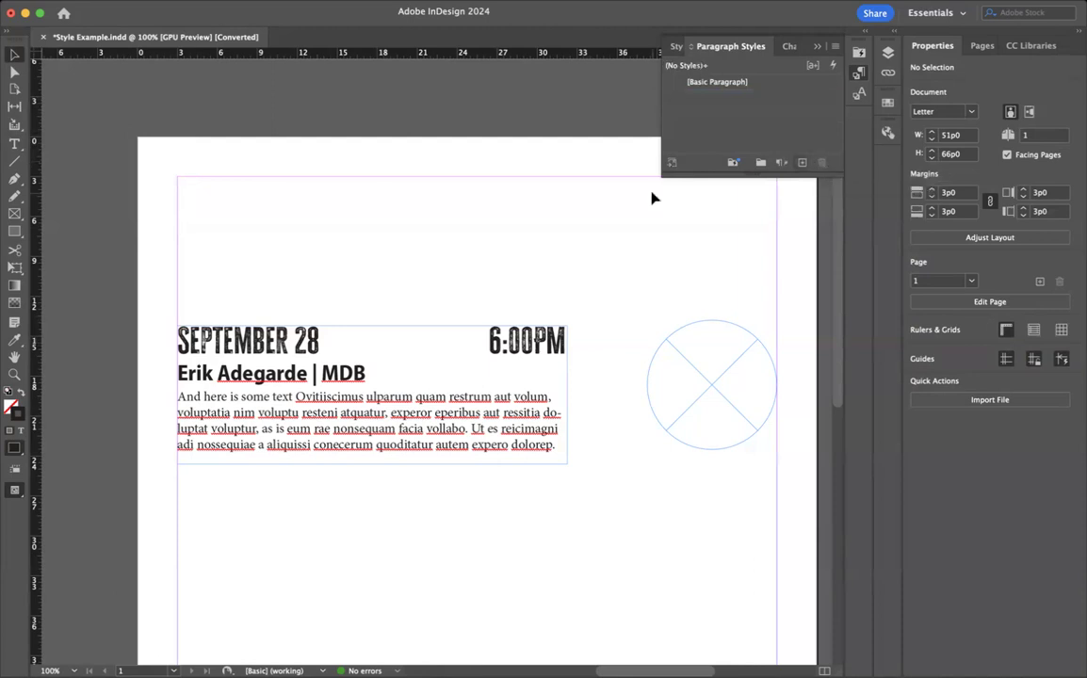
# Create a new paragraph style named "Date" from the formatting of the SEPTEMBER 28 line
pyautogui.doubleClick(251, 339)
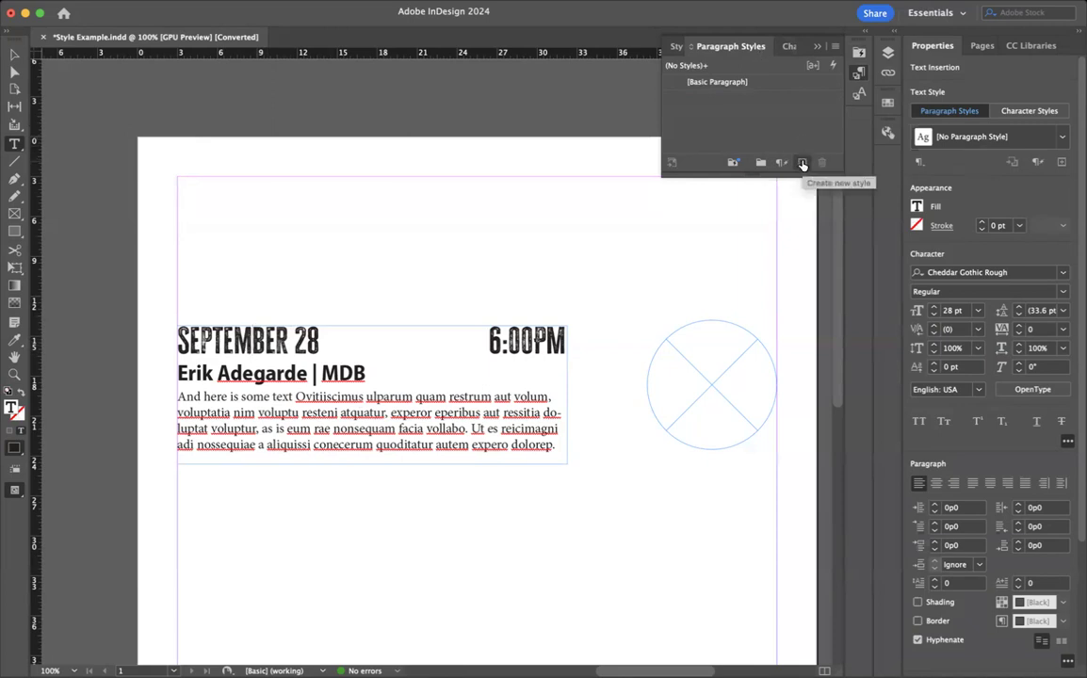
pyautogui.click(801, 165)
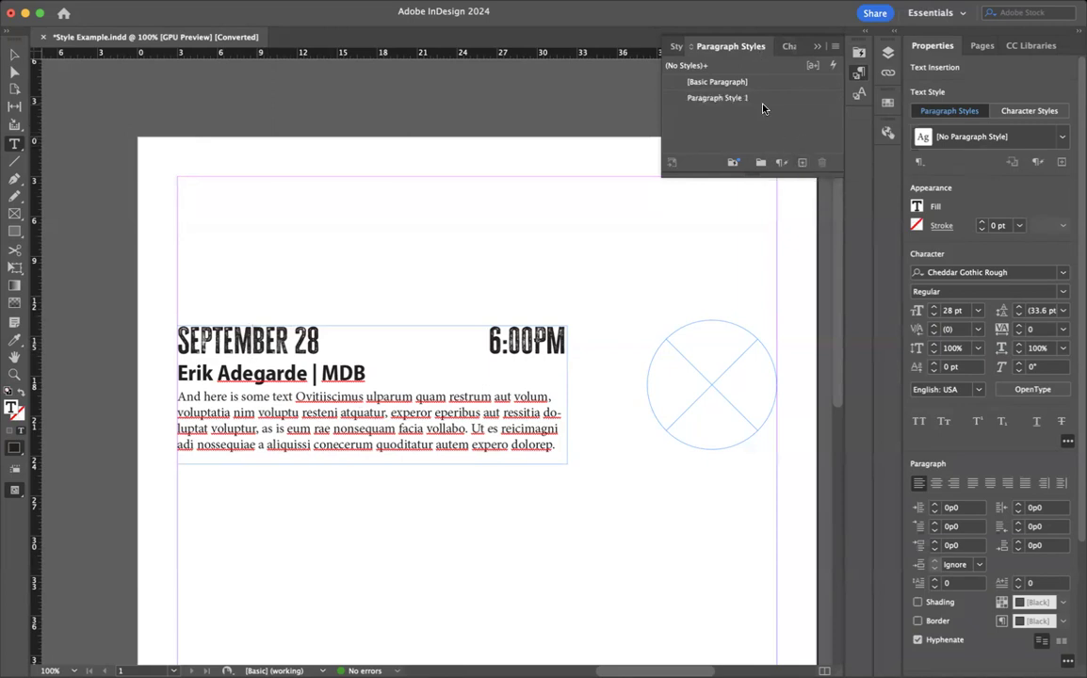
pyautogui.hotkey('ctrl', 'z')
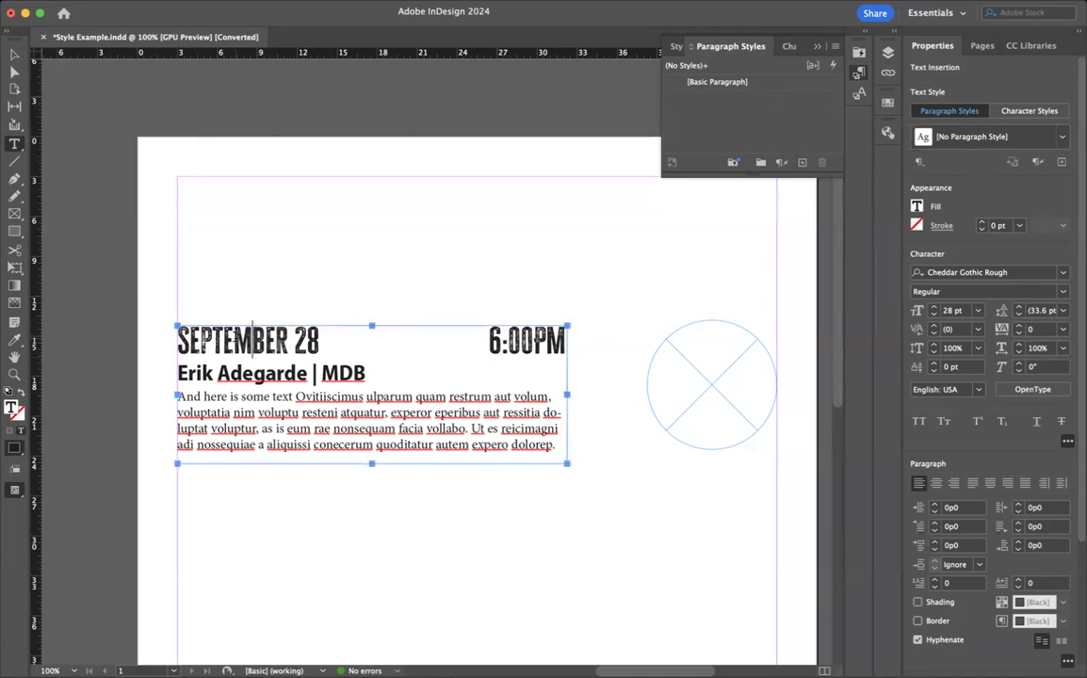
pyautogui.click(834, 47)
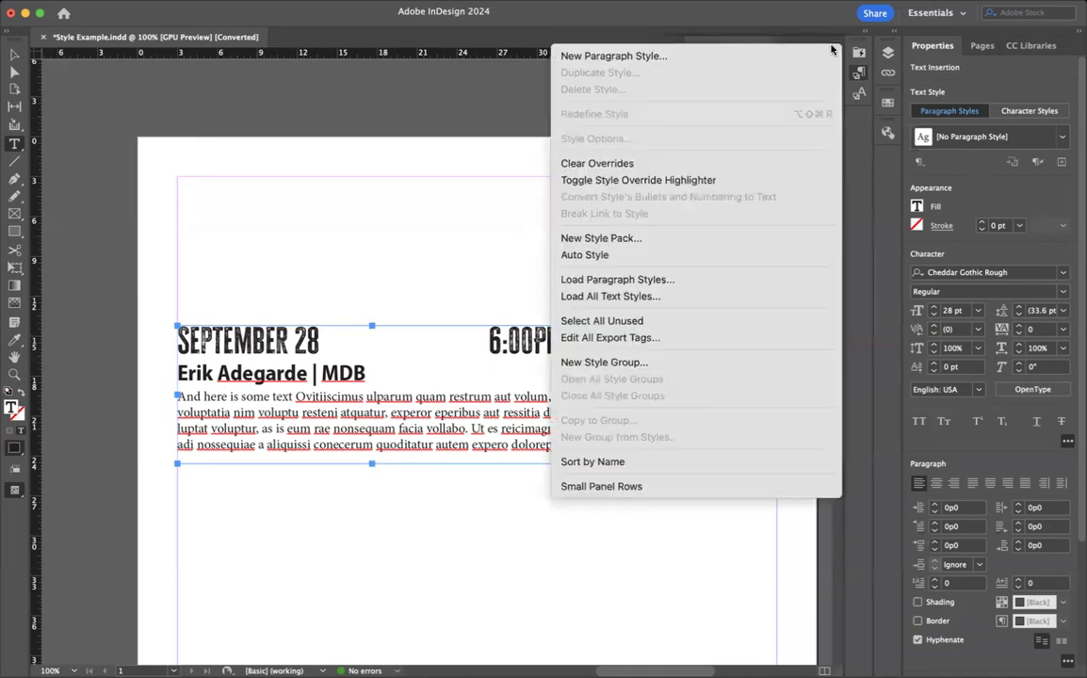
pyautogui.click(648, 56)
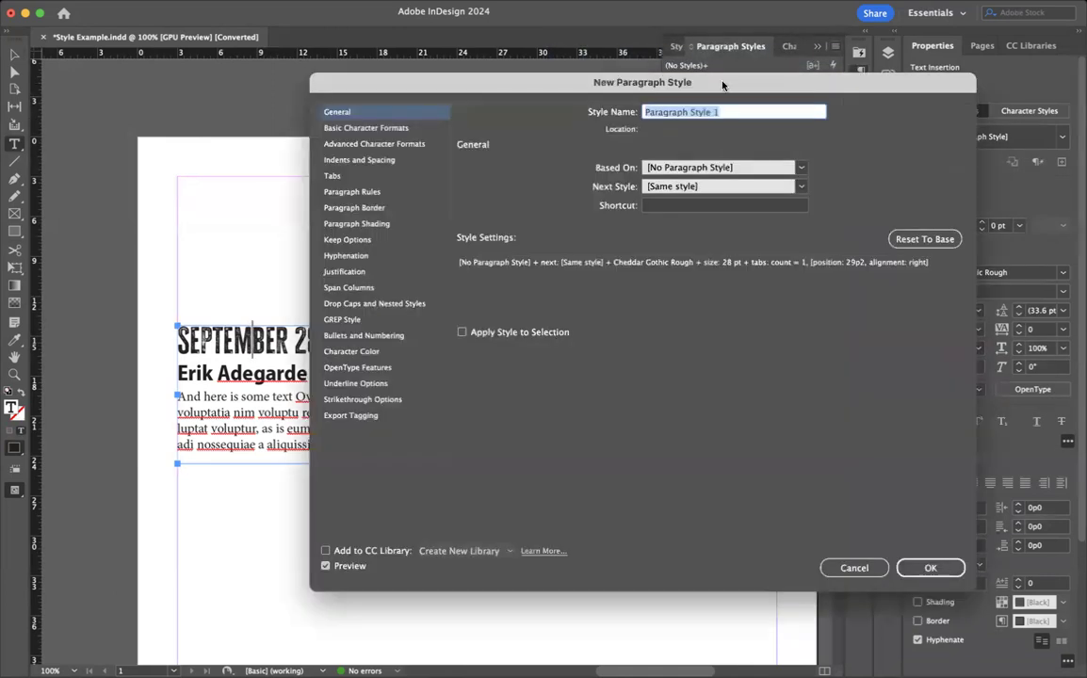
pyautogui.moveTo(723, 86); pyautogui.dragTo(793, 89)
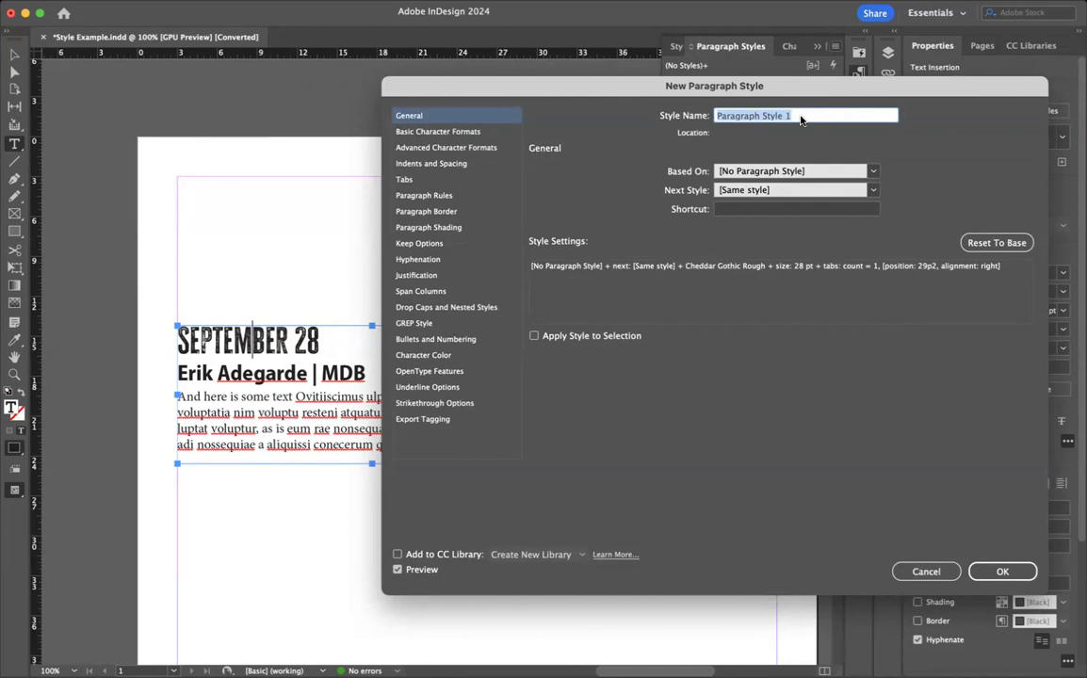
pyautogui.write('Date')
pyautogui.click(1002, 572)
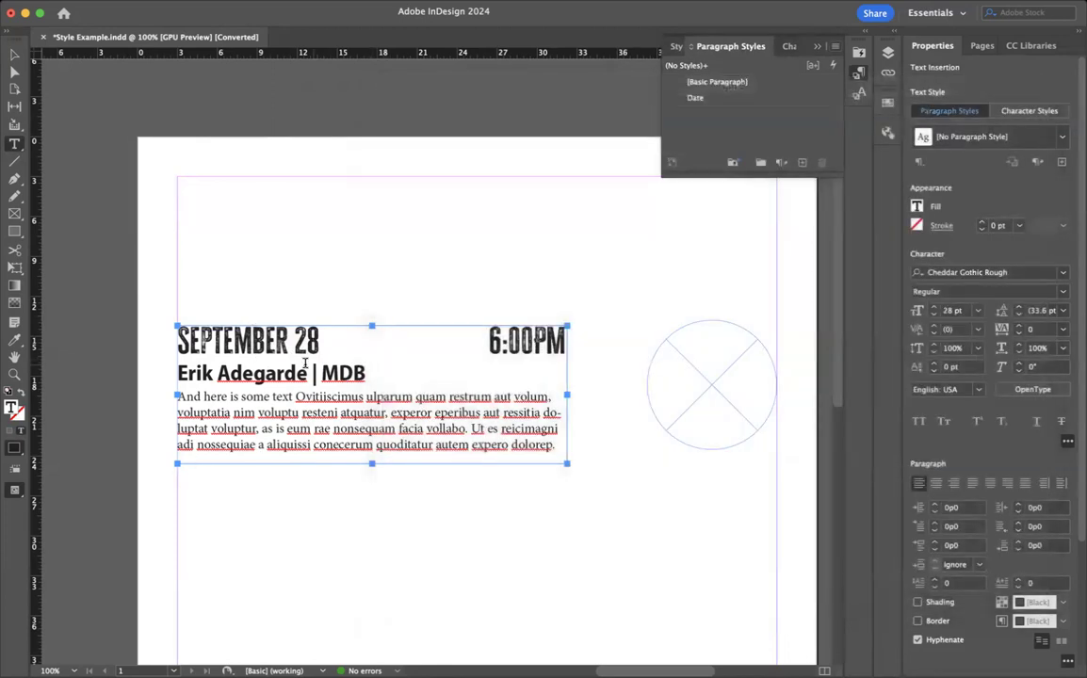
# Create a new paragraph style named "Name" from the formatting of the bold name line below the date
pyautogui.click(273, 375)
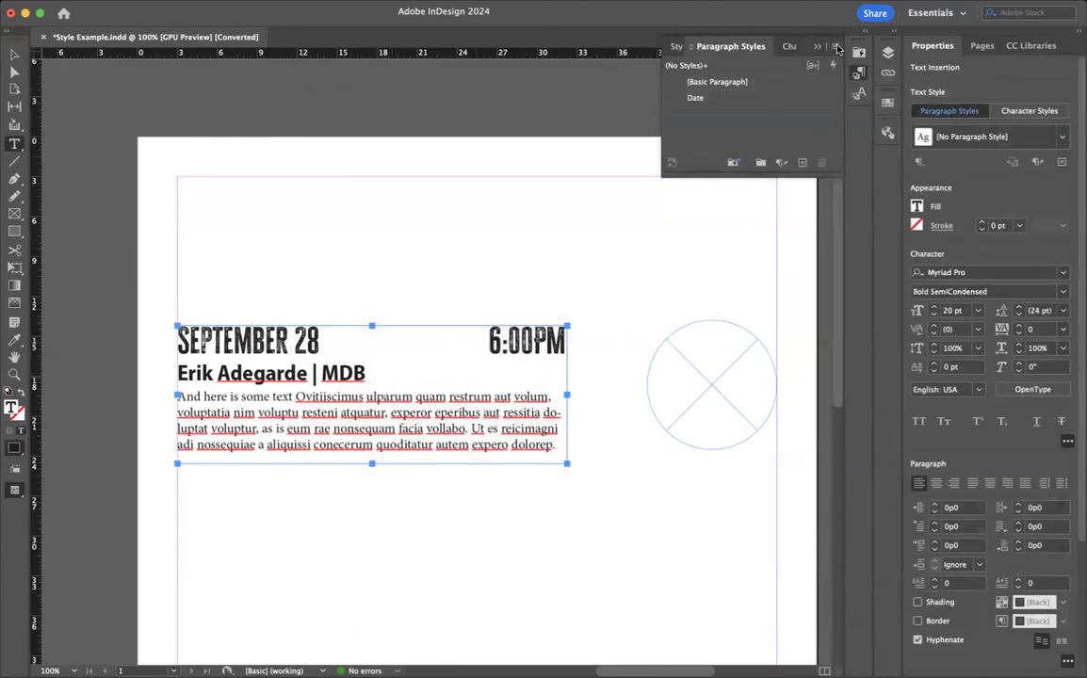
pyautogui.click(834, 45)
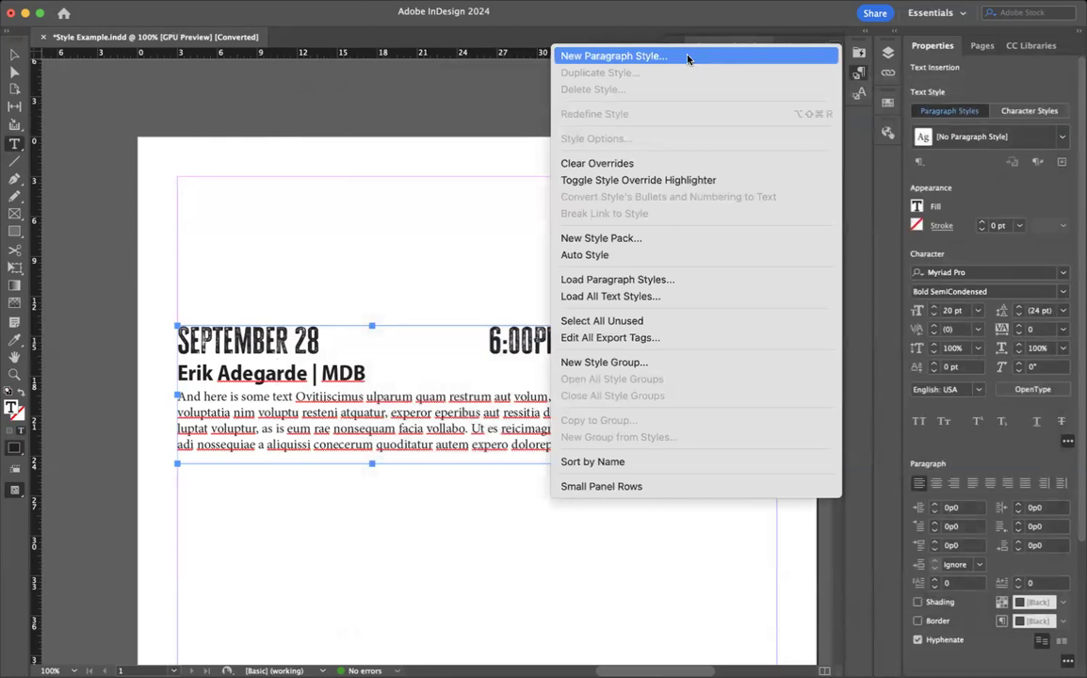
pyautogui.click(688, 57)
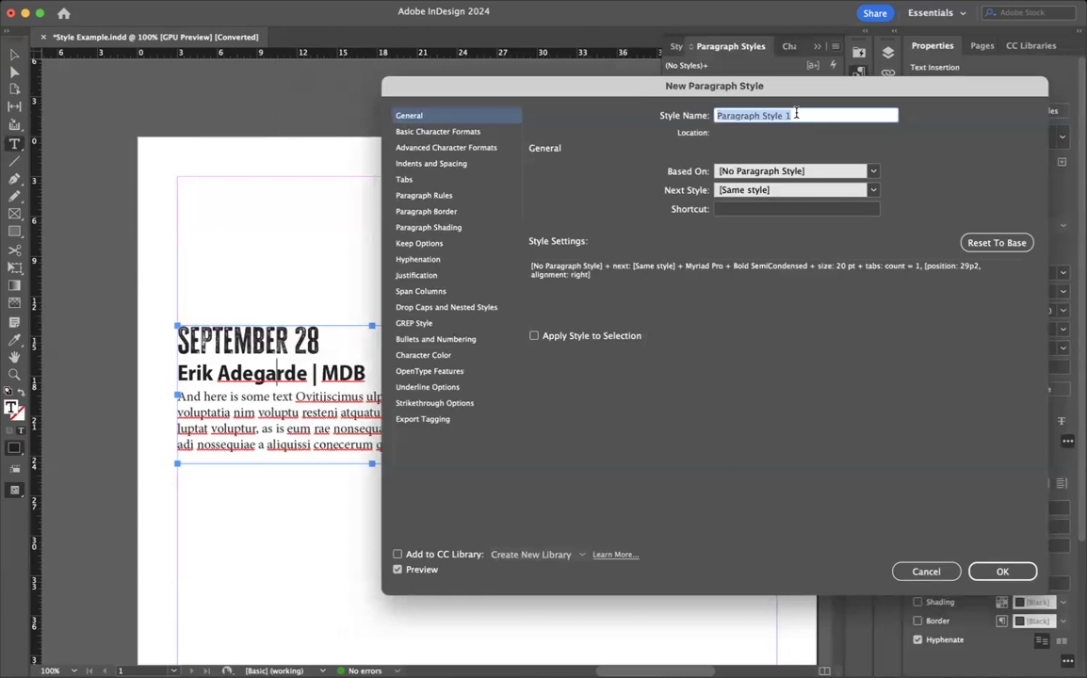
pyautogui.write('Name')
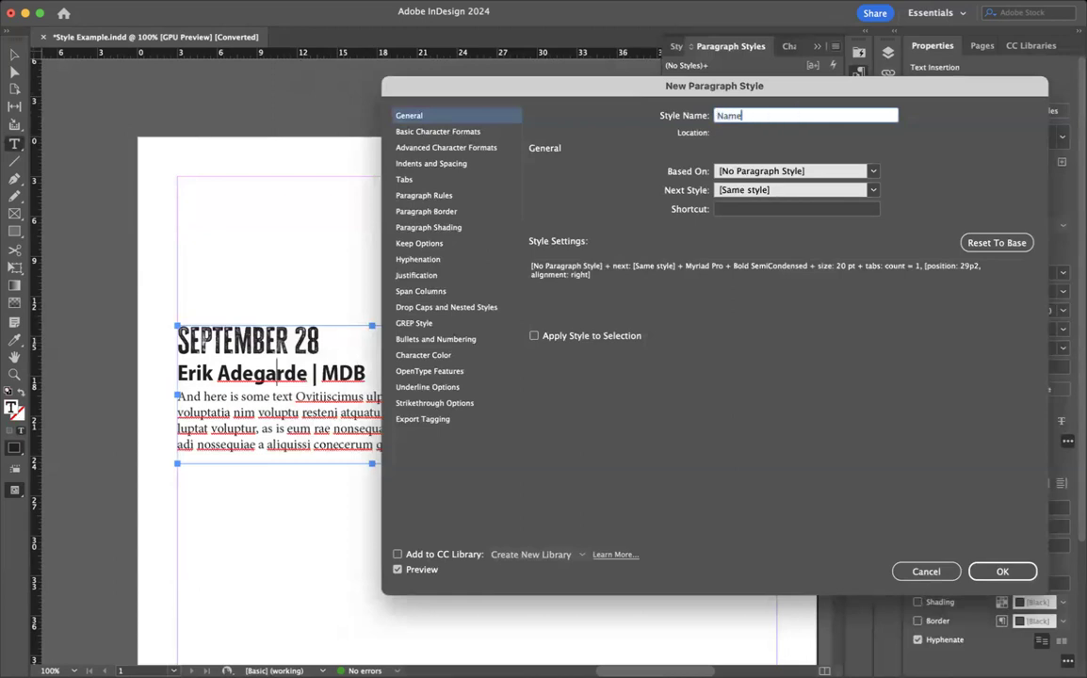
pyautogui.click(1002, 571)
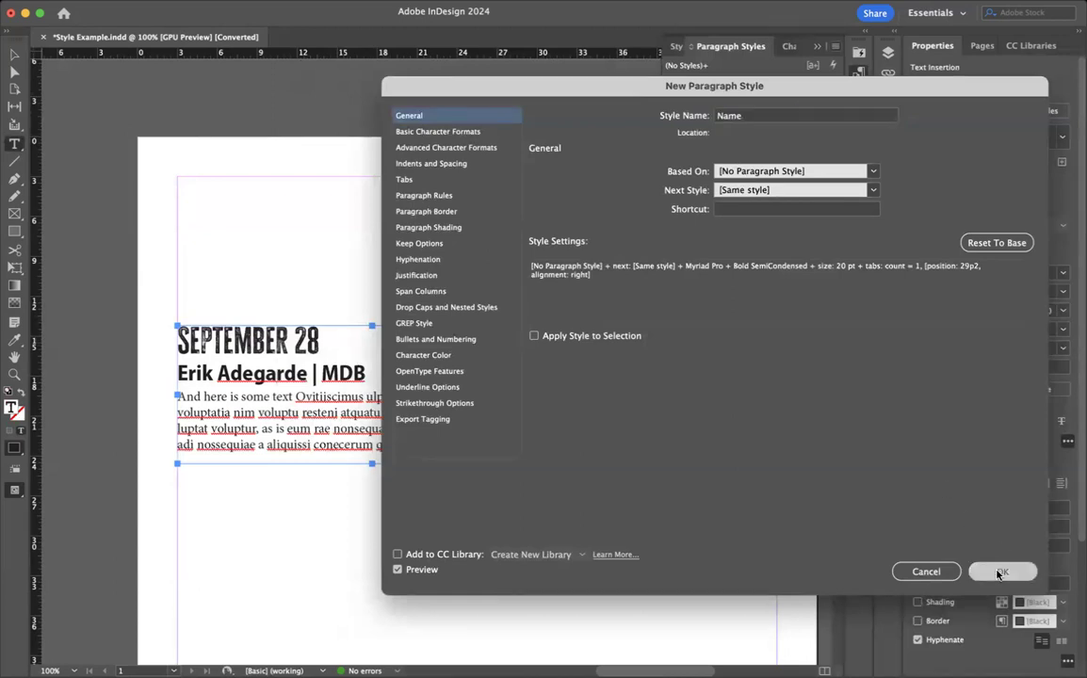
# Create a new paragraph style named "Body" from the formatting of the listing's body text and apply it to the selection
pyautogui.click(358, 406)
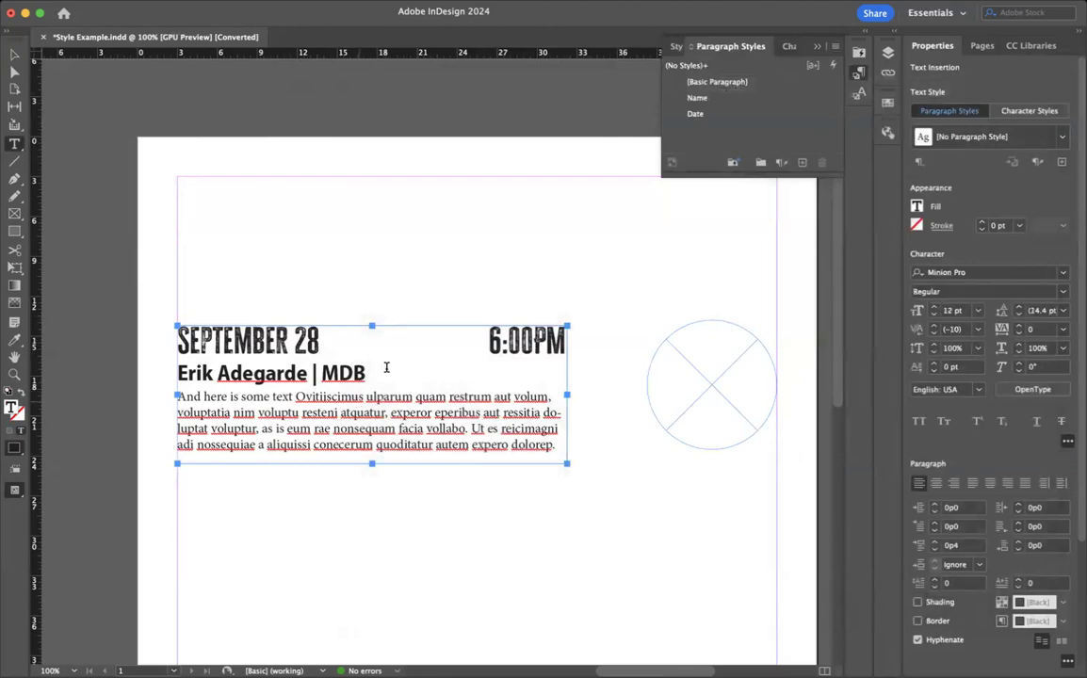
pyautogui.click(834, 46)
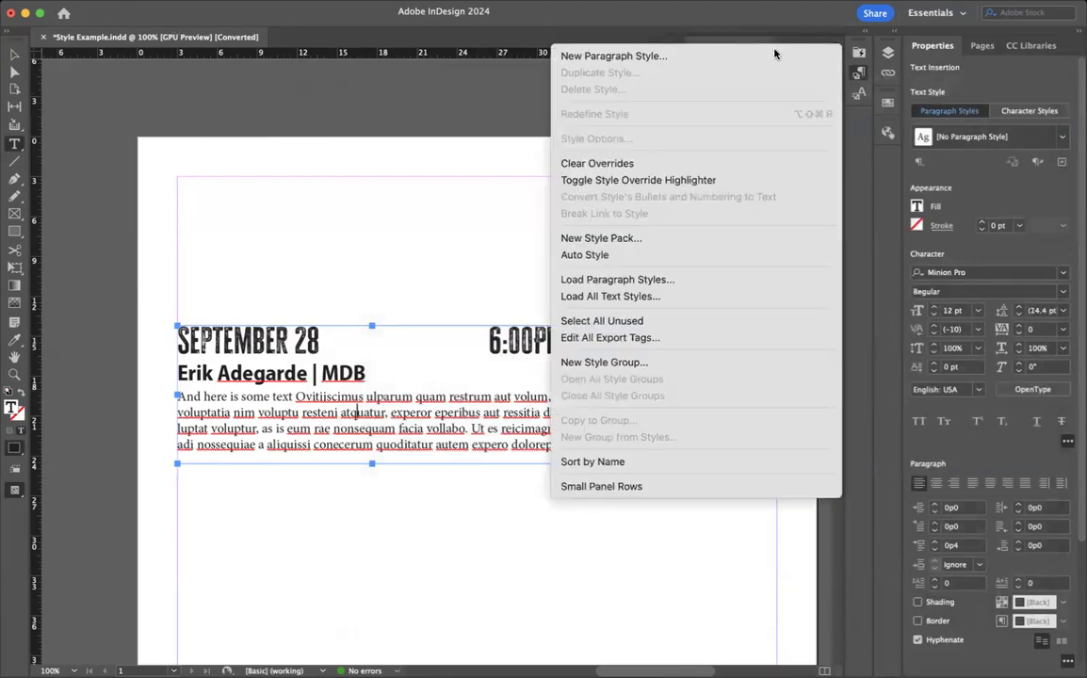
pyautogui.click(719, 55)
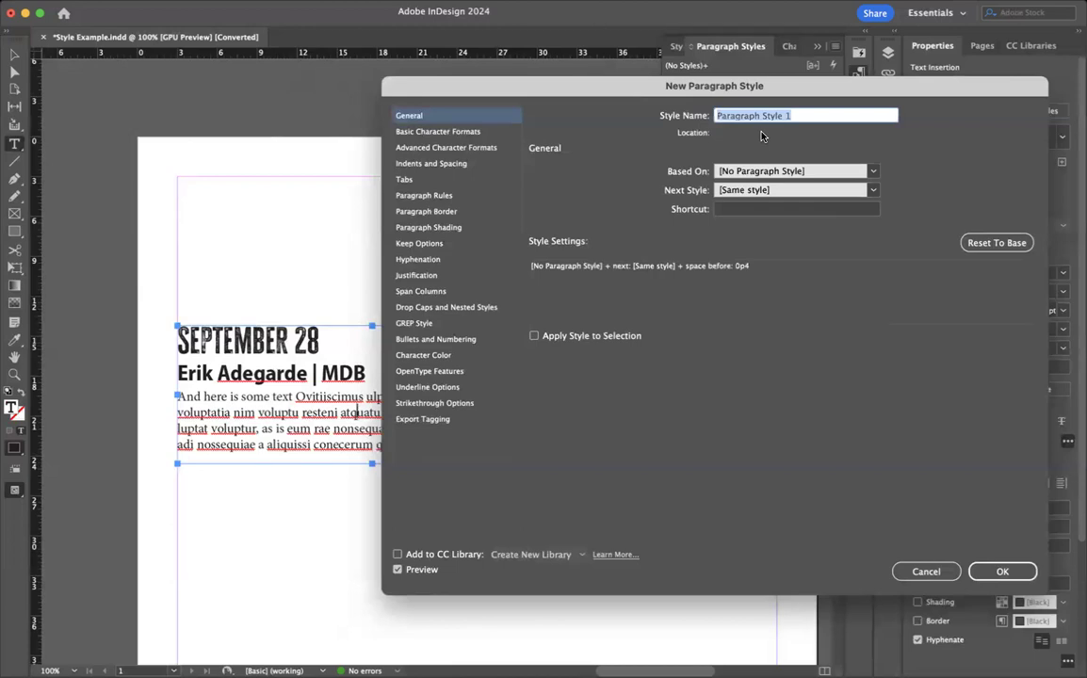
pyautogui.write('B')
pyautogui.write('Bo')
pyautogui.click(534, 337)
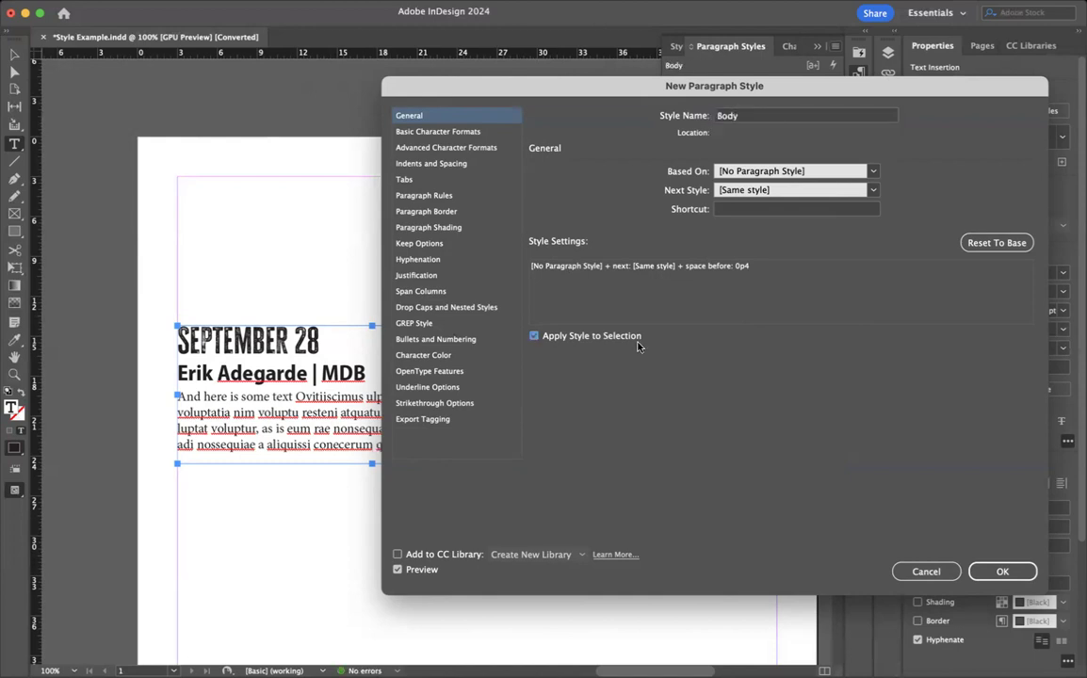
pyautogui.click(1000, 571)
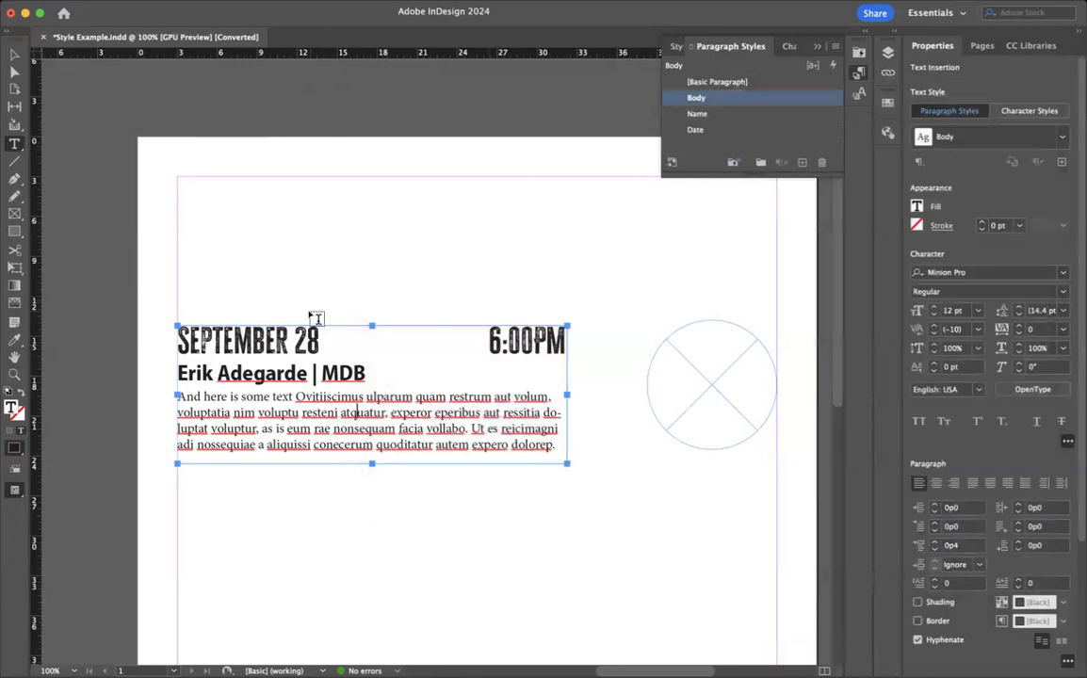
# Apply the Date paragraph style to the SEPTEMBER 28 line and the Name style to the bold name line
pyautogui.click(293, 340)
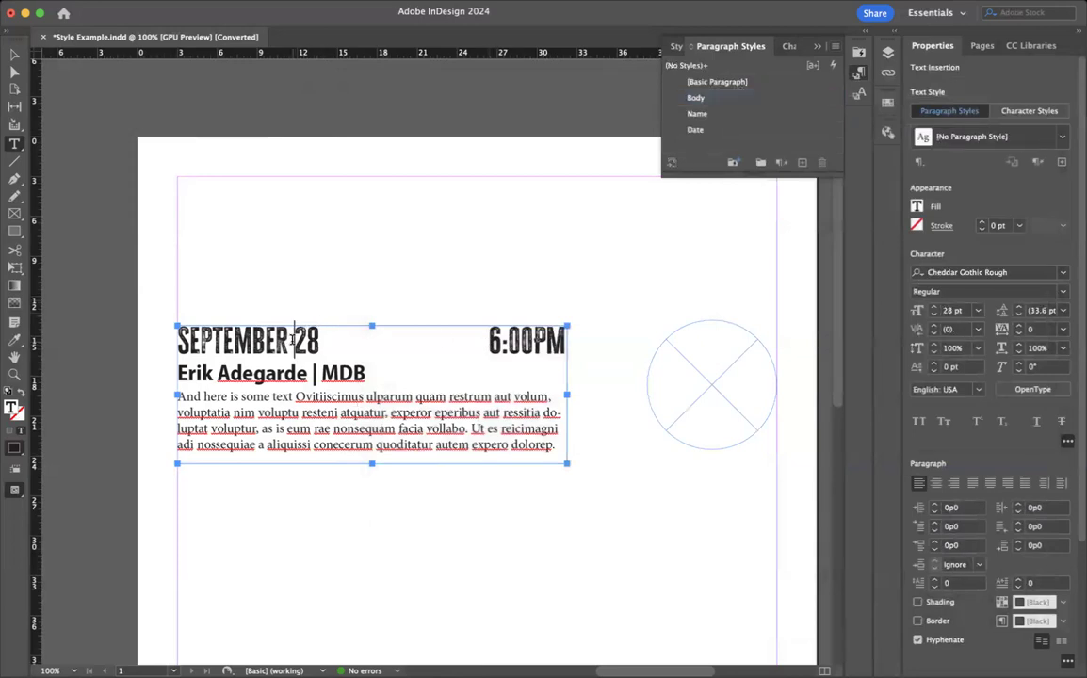
pyautogui.click(690, 129)
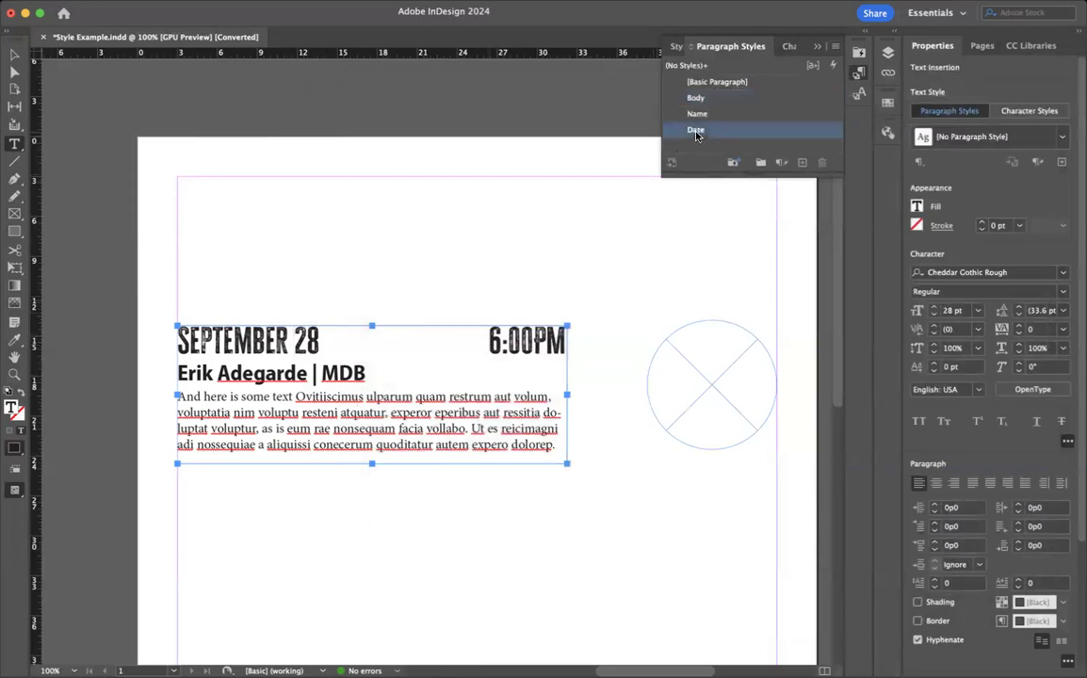
pyautogui.click(291, 371)
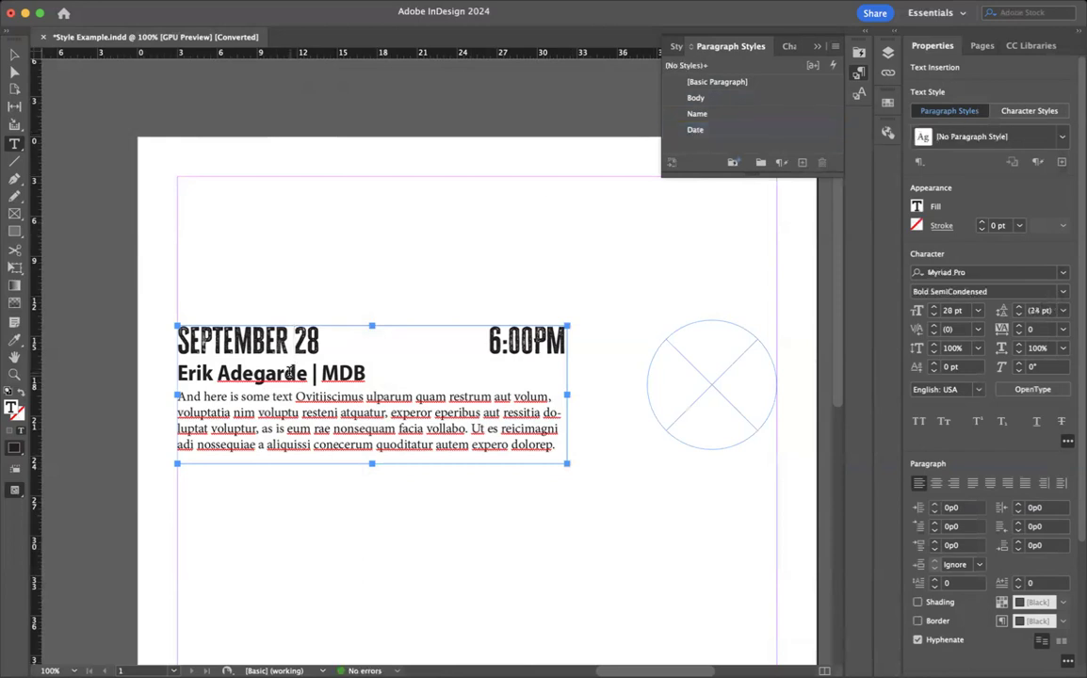
pyautogui.click(696, 113)
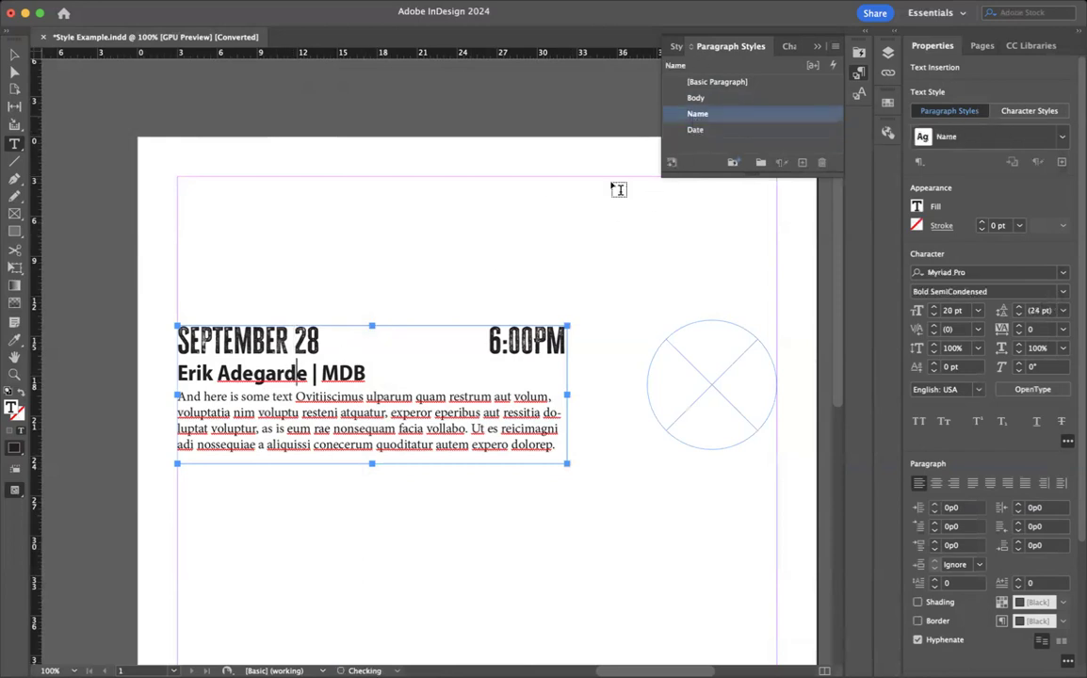
# Check the style of the body text and reorder the paragraph styles as Date, Name, Body
pyautogui.click(434, 423)
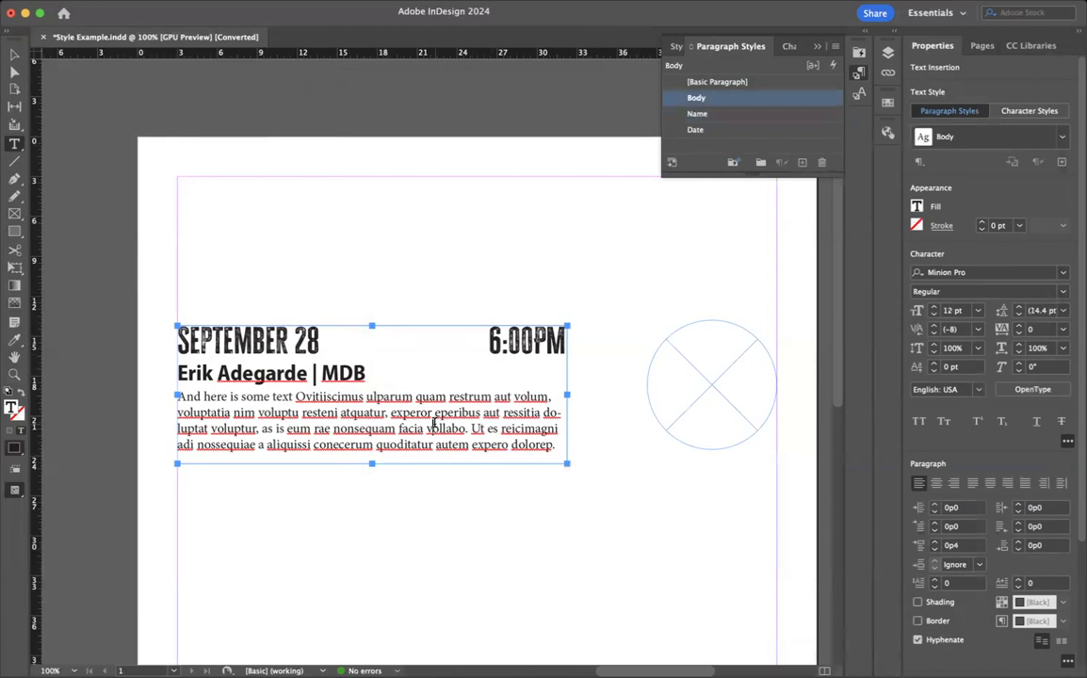
pyautogui.click(673, 130)
pyautogui.moveTo(673, 130)
pyautogui.mouseDown()
pyautogui.moveTo(672, 91)
pyautogui.moveTo(668, 130)
pyautogui.moveTo(669, 111)
pyautogui.mouseUp()
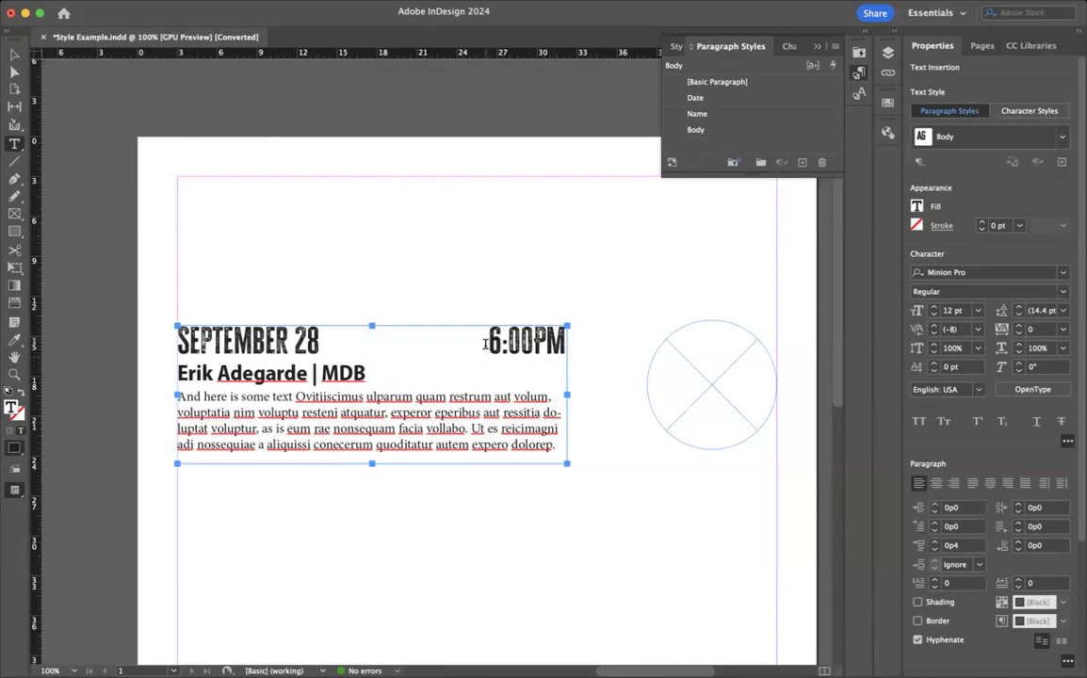
# Format the 6:00PM text in Myriad Pro Black SemiExtended at 23 pt
pyautogui.moveTo(487, 343); pyautogui.dragTo(580, 342)
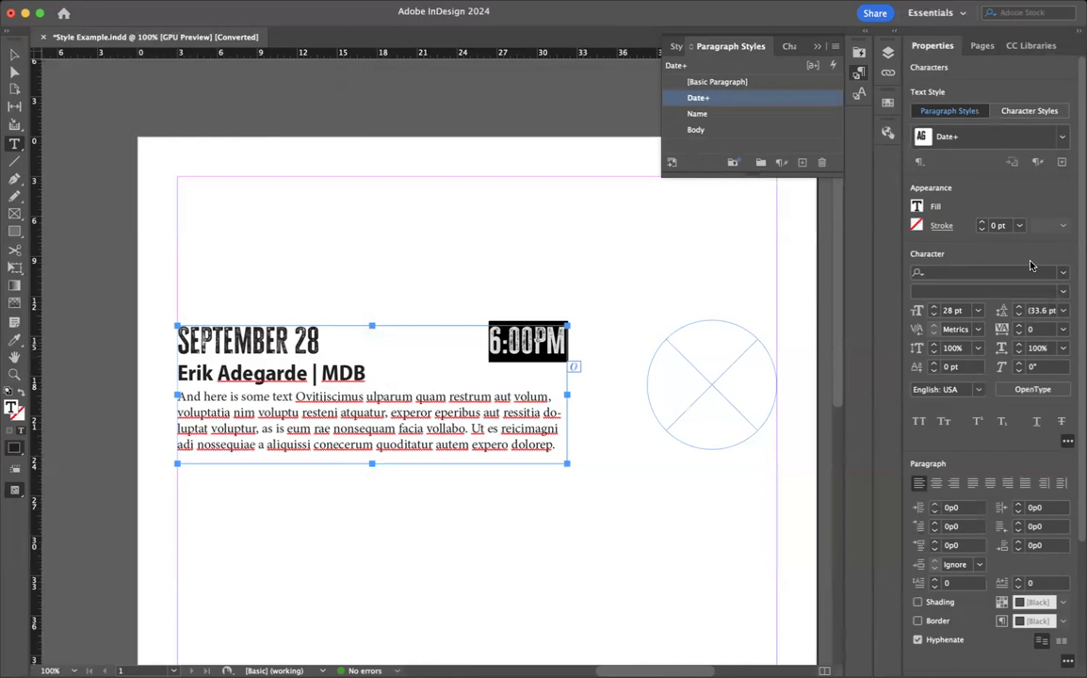
pyautogui.click(965, 273)
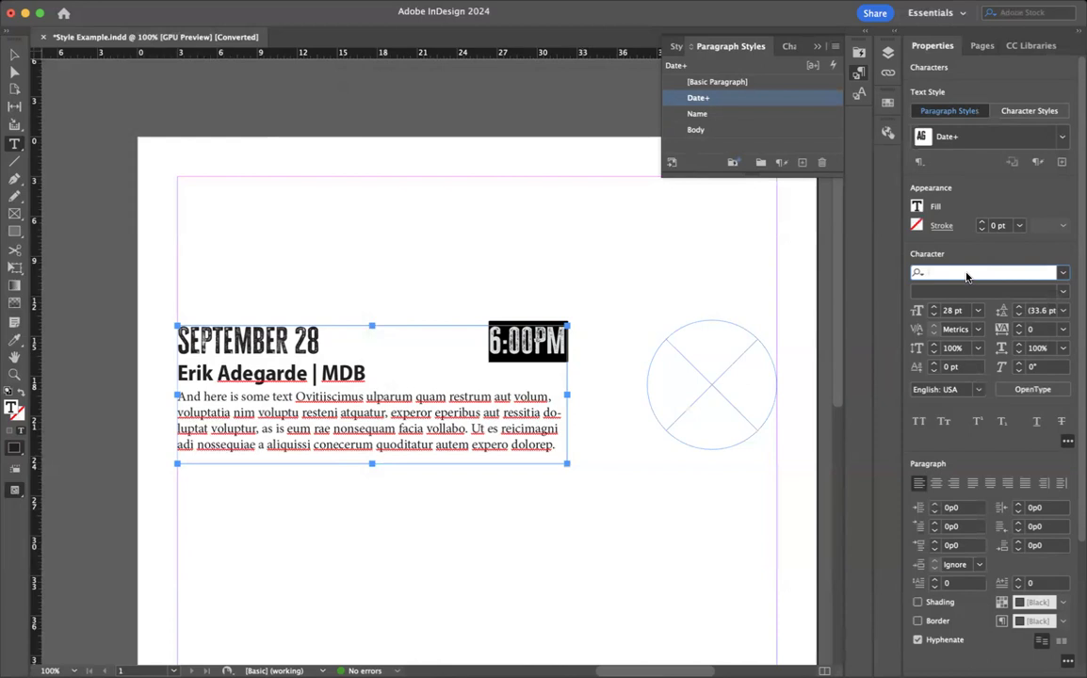
pyautogui.write('Myriad')
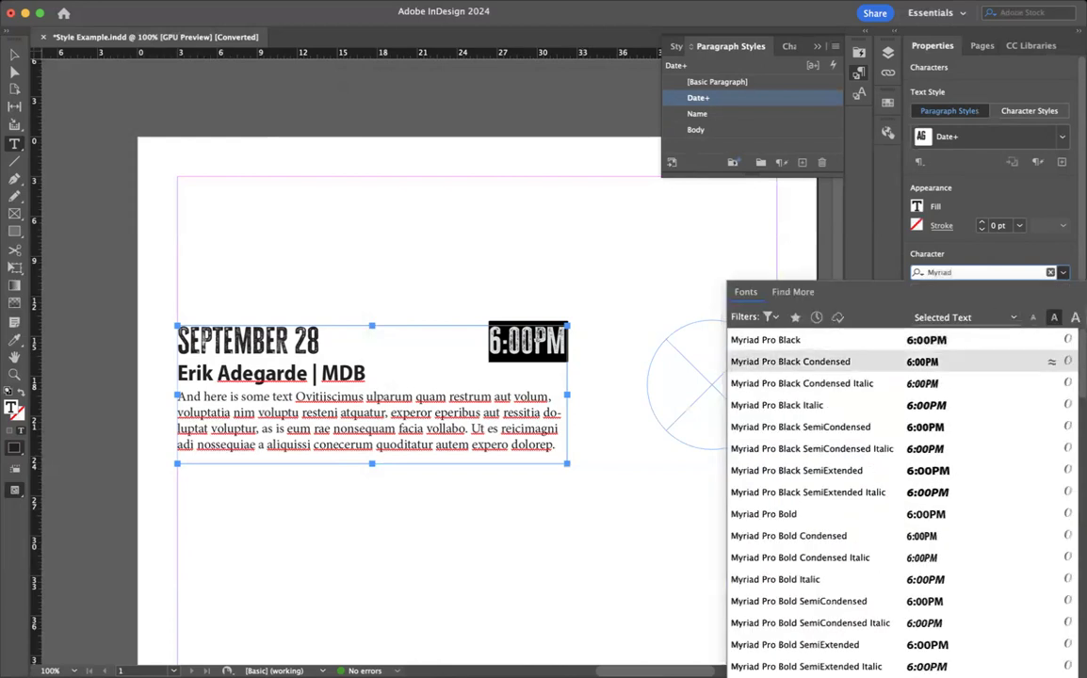
pyautogui.click(853, 473)
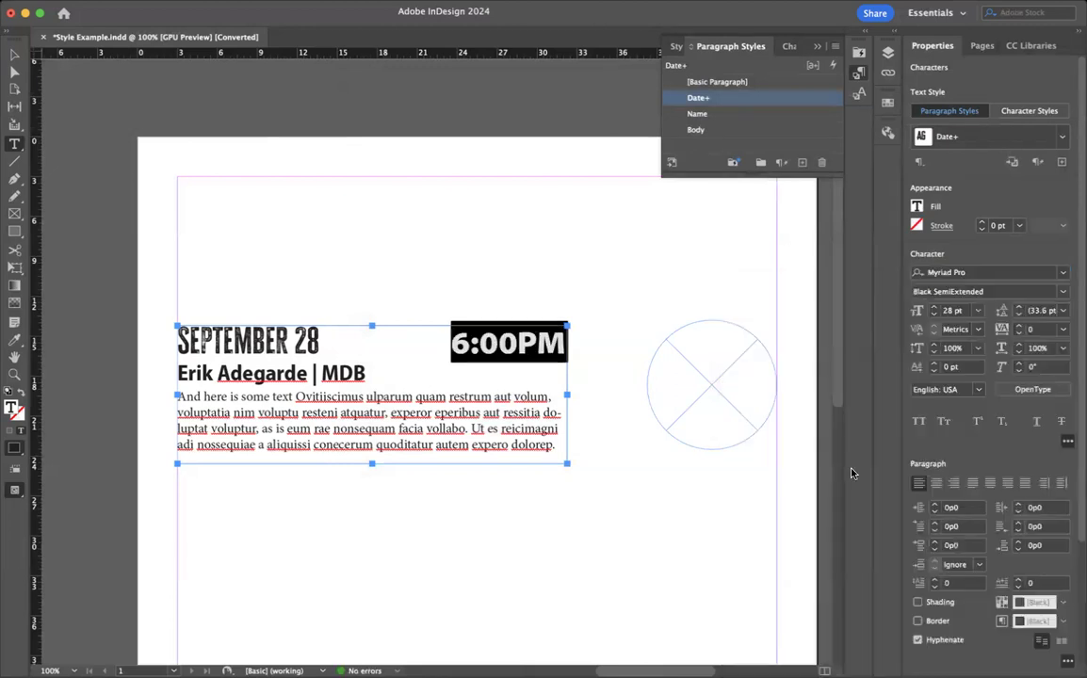
pyautogui.click(934, 314)
pyautogui.click(934, 315)
pyautogui.click(934, 314)
pyautogui.click(935, 314)
pyautogui.click(935, 314)
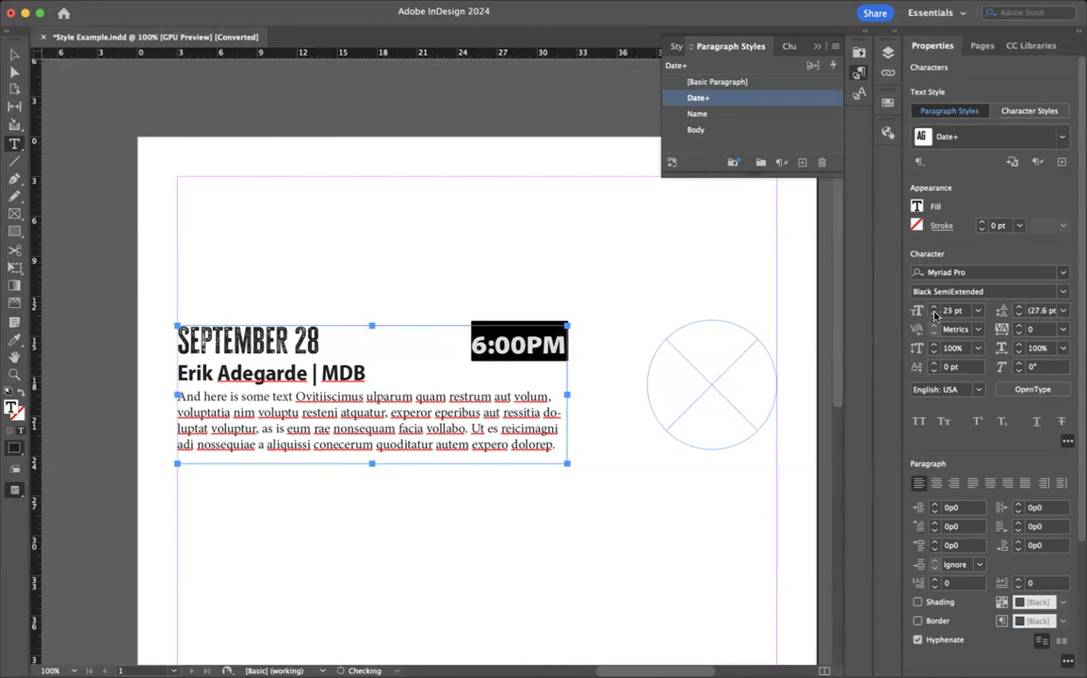
# Set the fill colour of the 6:00PM text to the magenta swatch C=0 M=100 Y=0 K=0
pyautogui.click(916, 207)
pyautogui.click(791, 380)
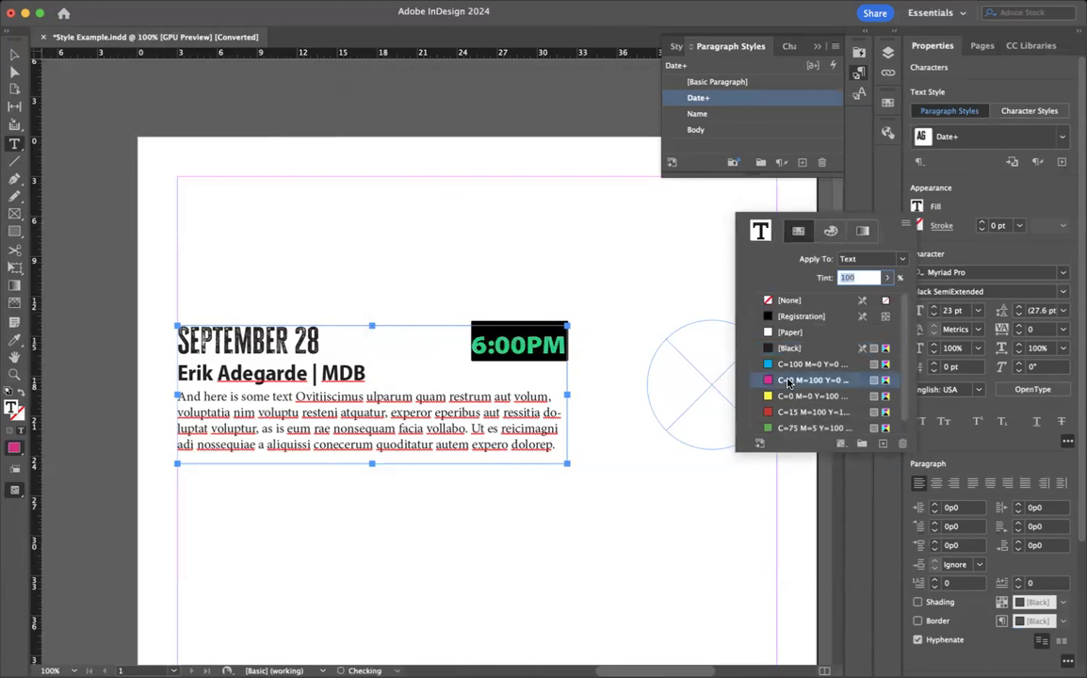
pyautogui.click(601, 323)
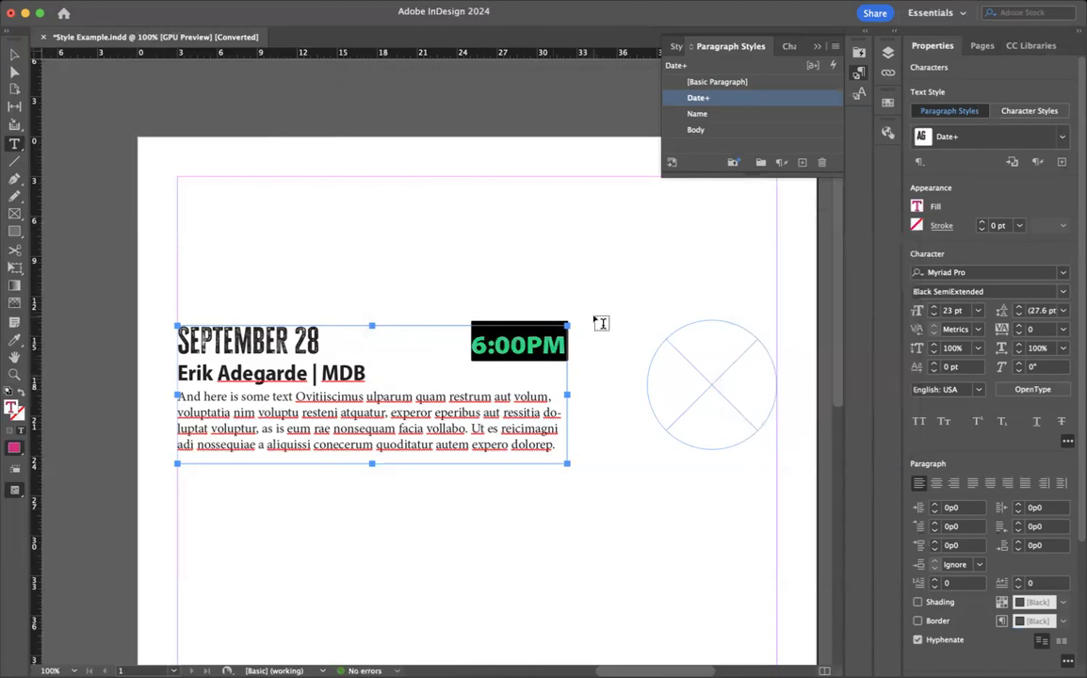
# Check how the Date paragraph style is reported inside the magenta time text and just before it
pyautogui.click(553, 333)
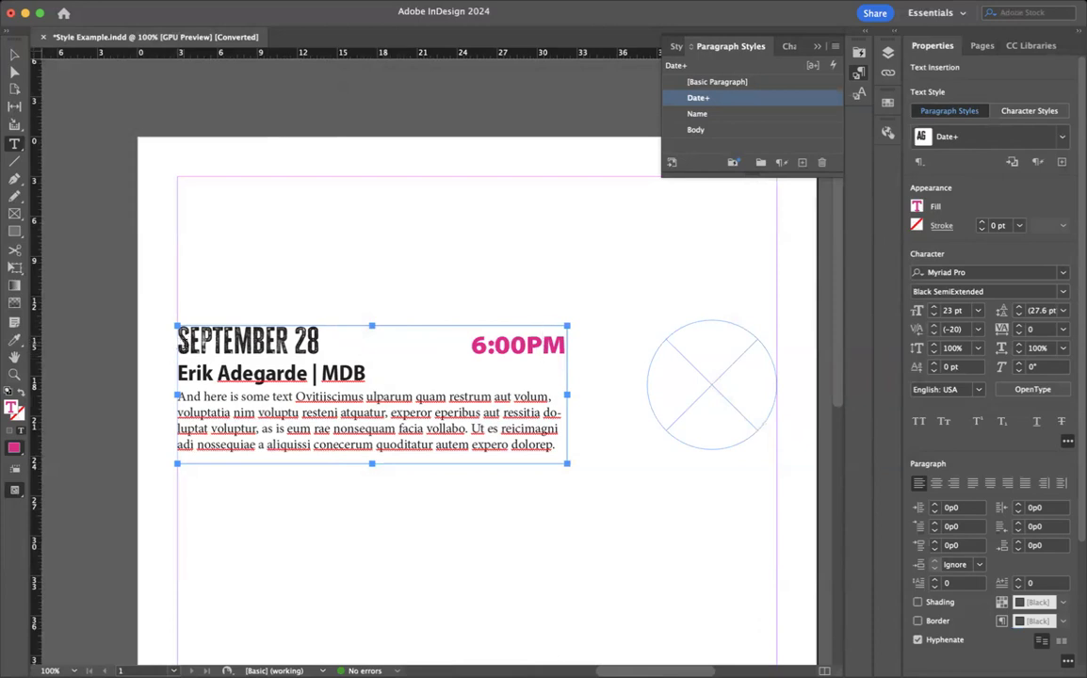
pyautogui.press('Left')
pyautogui.moveTo(704, 102)
pyautogui.moveTo(473, 343); pyautogui.dragTo(557, 340)
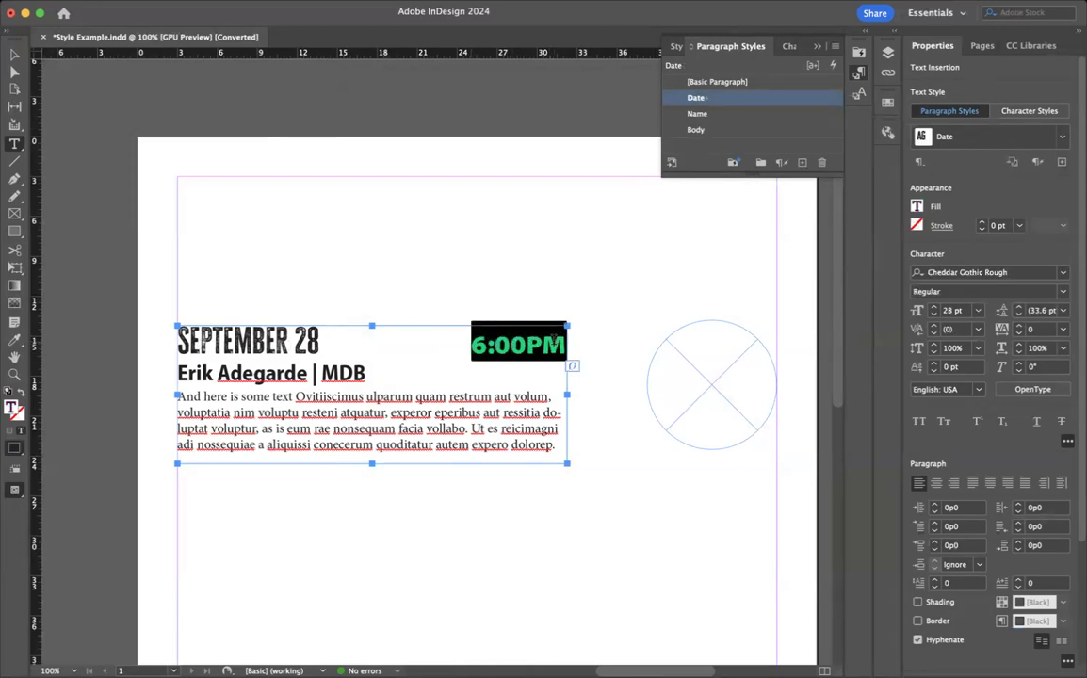
# Create a new character style named "Time" from the formatting of the magenta 6:00PM text
pyautogui.click(517, 343)
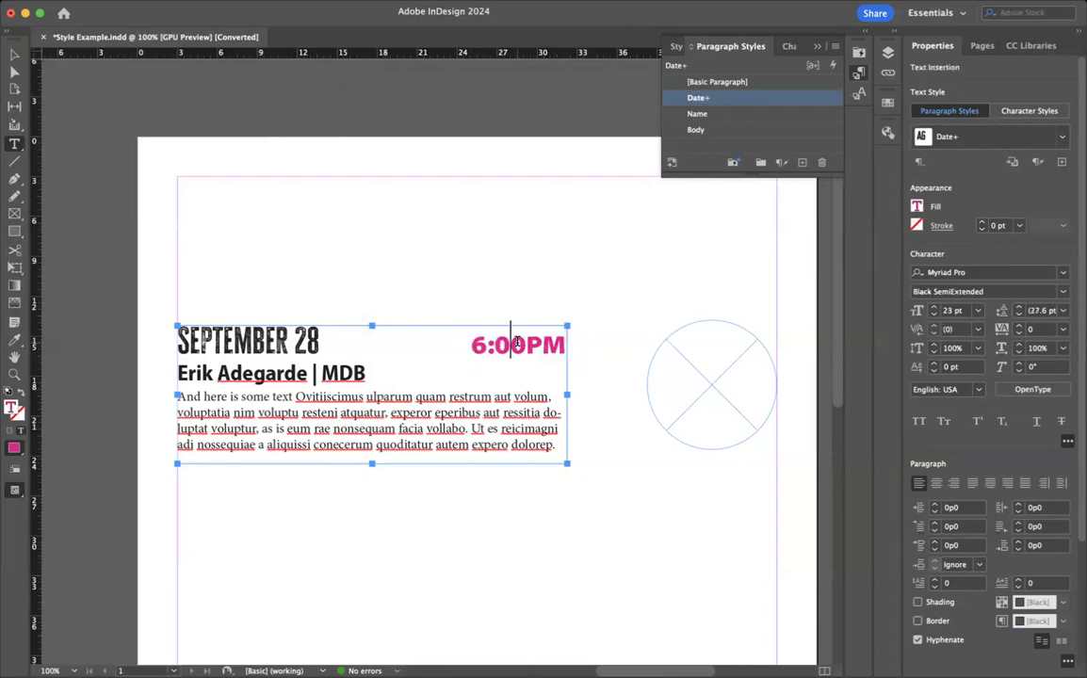
pyautogui.click(788, 47)
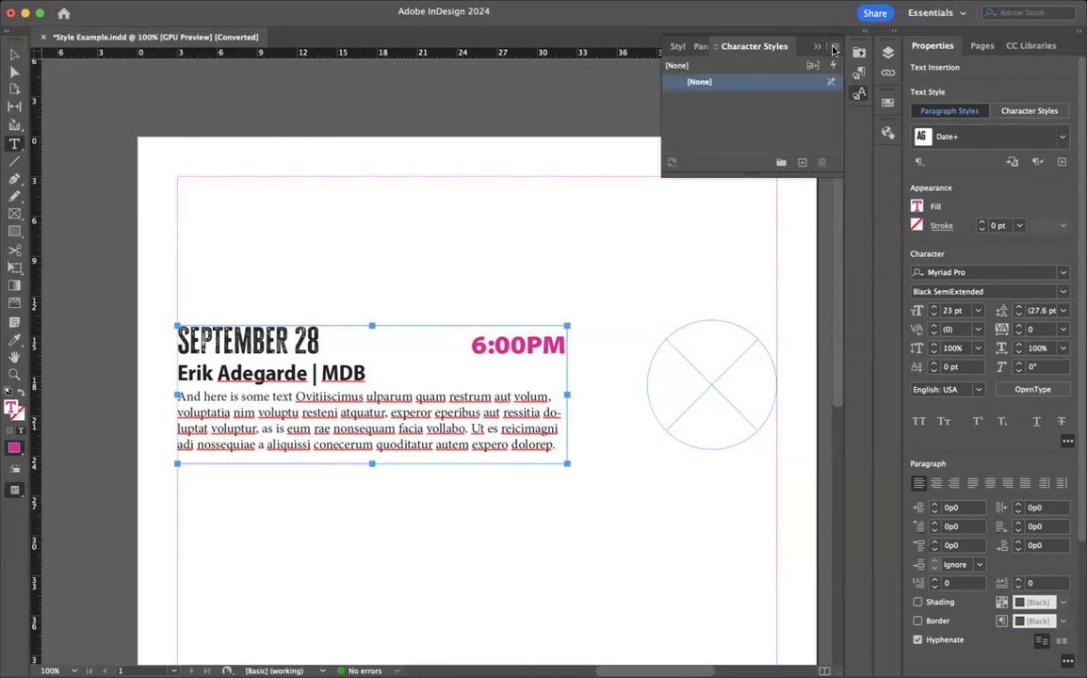
pyautogui.click(833, 47)
pyautogui.click(859, 56)
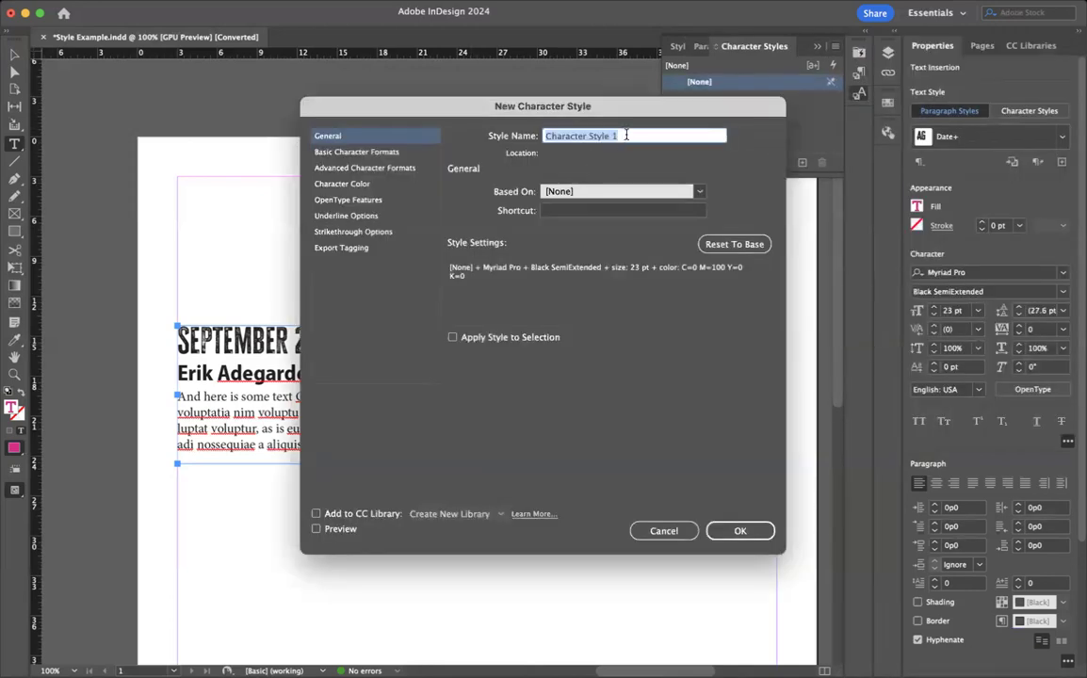
pyautogui.write('Time')
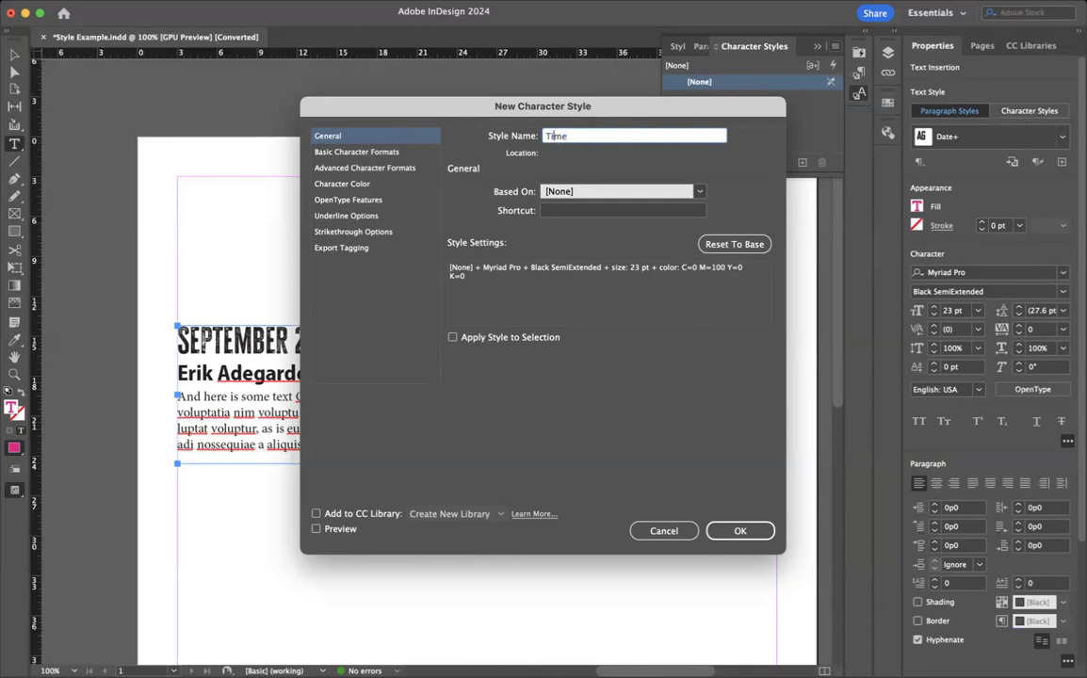
pyautogui.click(730, 531)
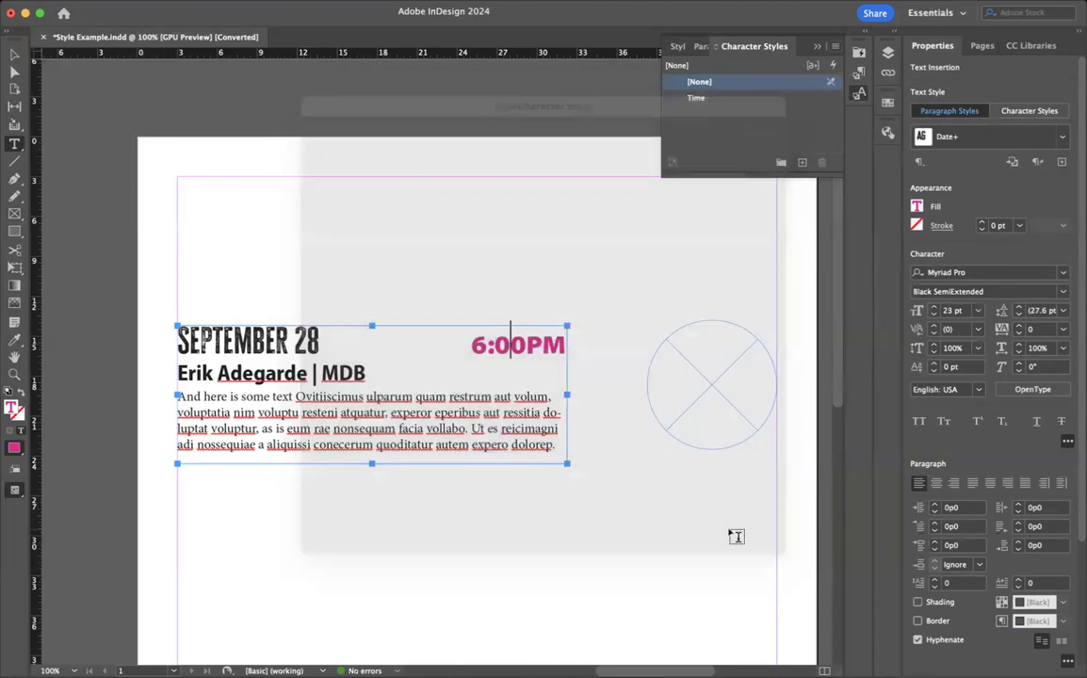
# Apply the Time character style to the whole 6:00PM text and deselect it
pyautogui.moveTo(472, 344); pyautogui.dragTo(567, 345)
pyautogui.click(698, 97)
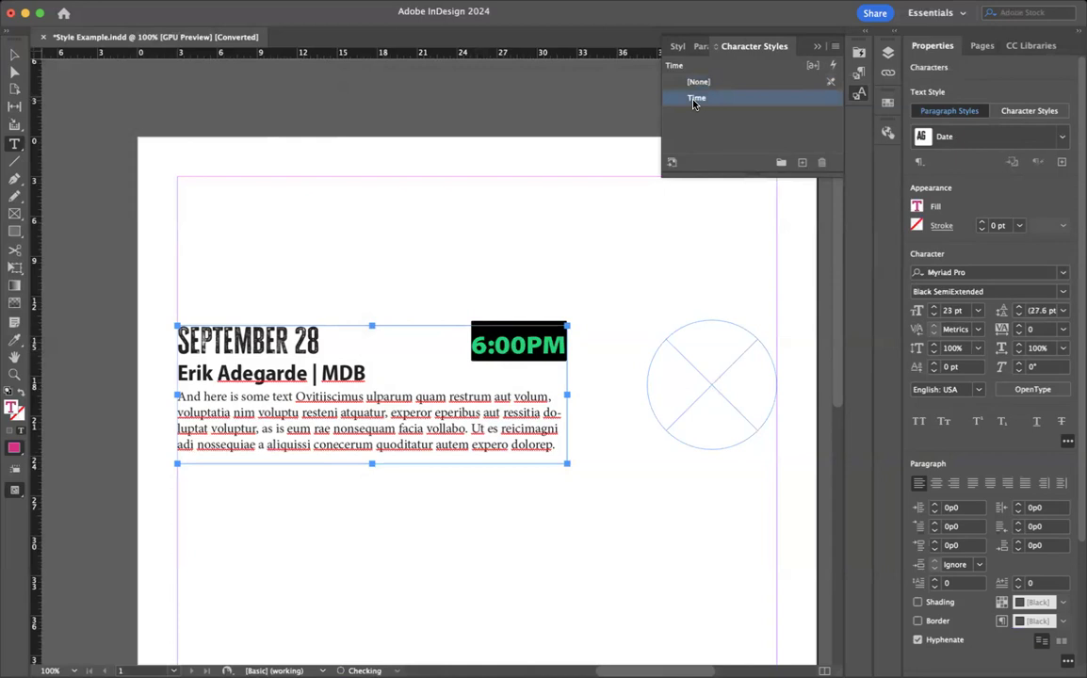
pyautogui.click(434, 320)
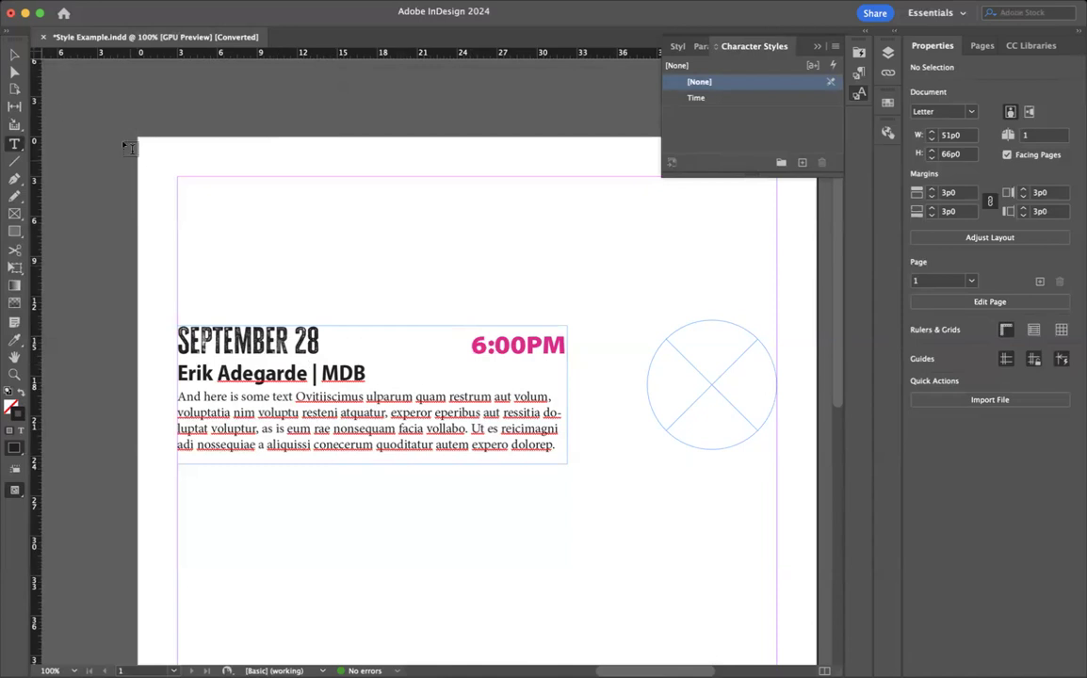
# Duplicate the event's text frame together with its circular frame below the original, at about Y 26p0
pyautogui.click(14, 54)
pyautogui.scroll(-3, 523, 297)
pyautogui.scroll(-1, 523, 295)
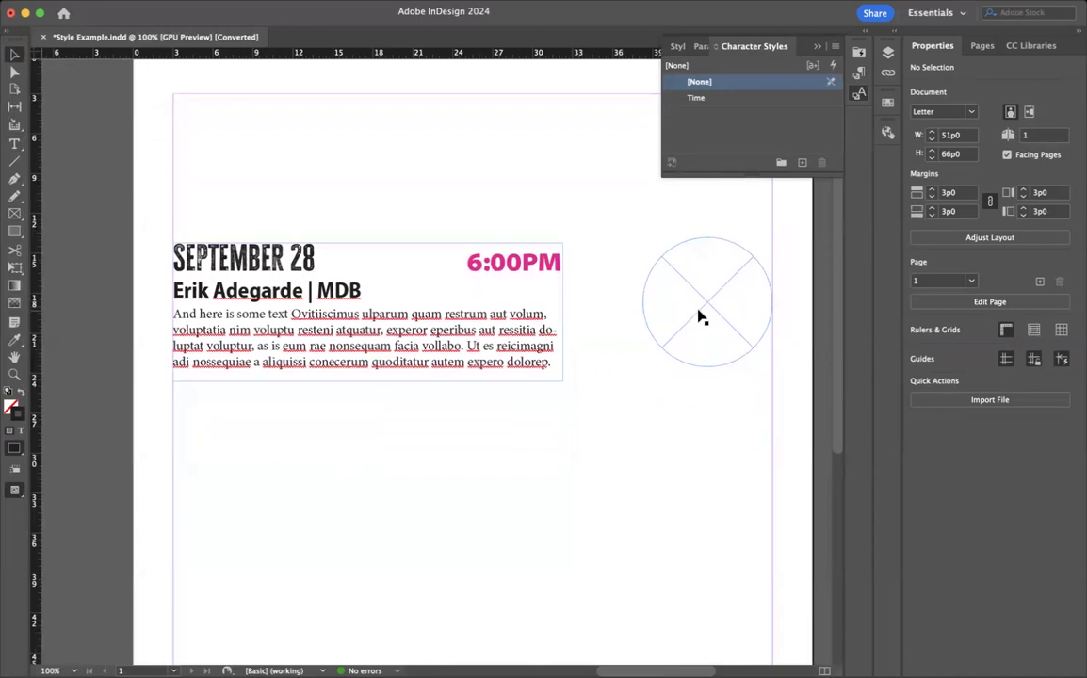
pyautogui.moveTo(125, 212); pyautogui.dragTo(665, 360)
pyautogui.keyDown('alt'); pyautogui.moveTo(708, 317); pyautogui.dragTo(686, 477); pyautogui.keyUp('alt')
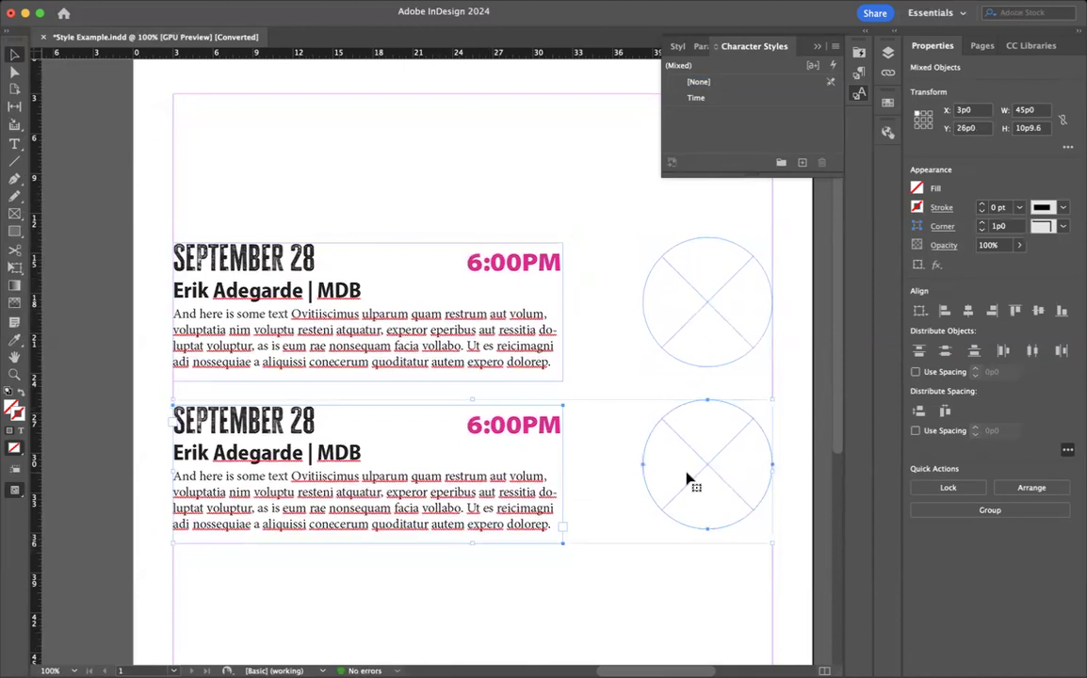
# Replace SEPTEMBER with OCTOBER in the date line of the duplicated listing
pyautogui.click(134, 420)
pyautogui.doubleClick(274, 420)
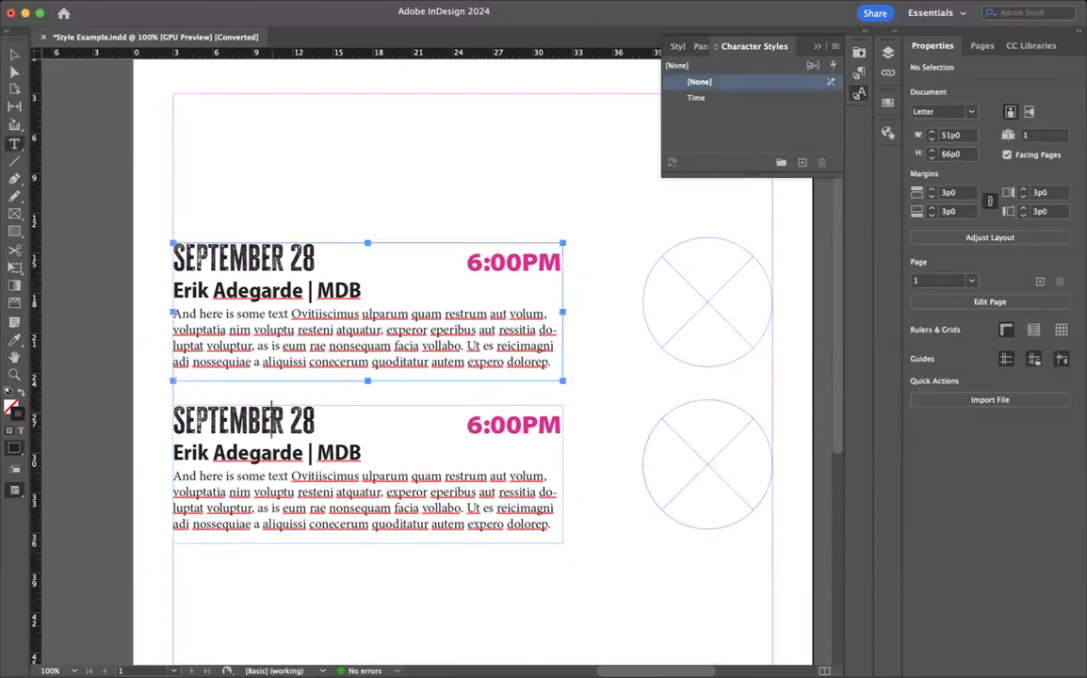
pyautogui.moveTo(284, 420); pyautogui.dragTo(170, 415)
pyautogui.write('0')
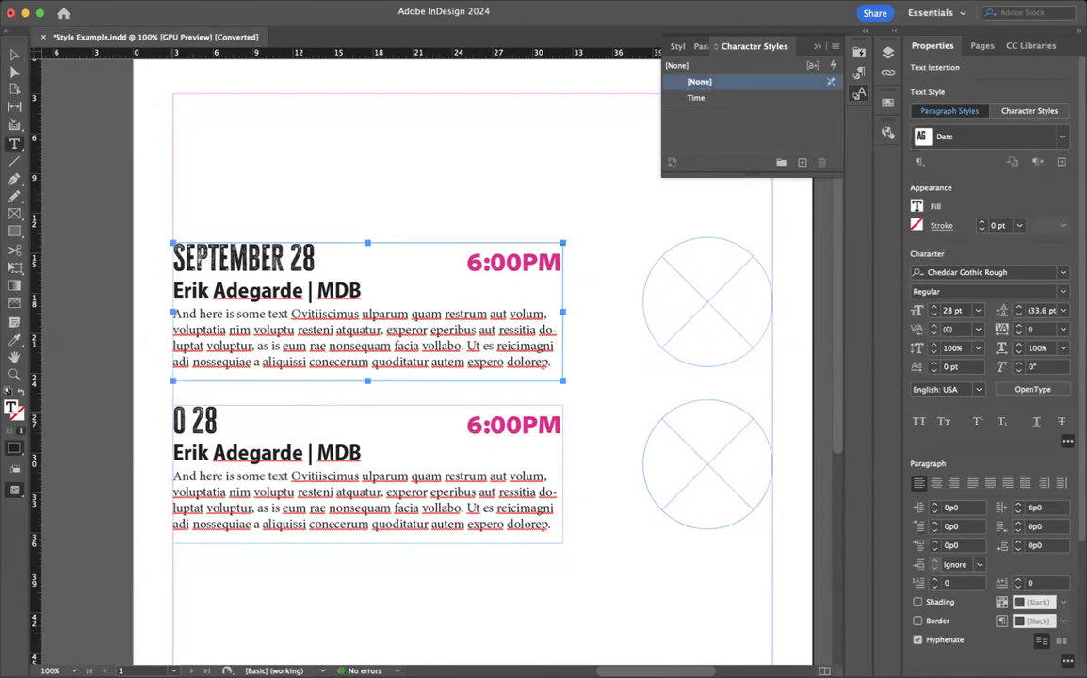
pyautogui.write('CTO')
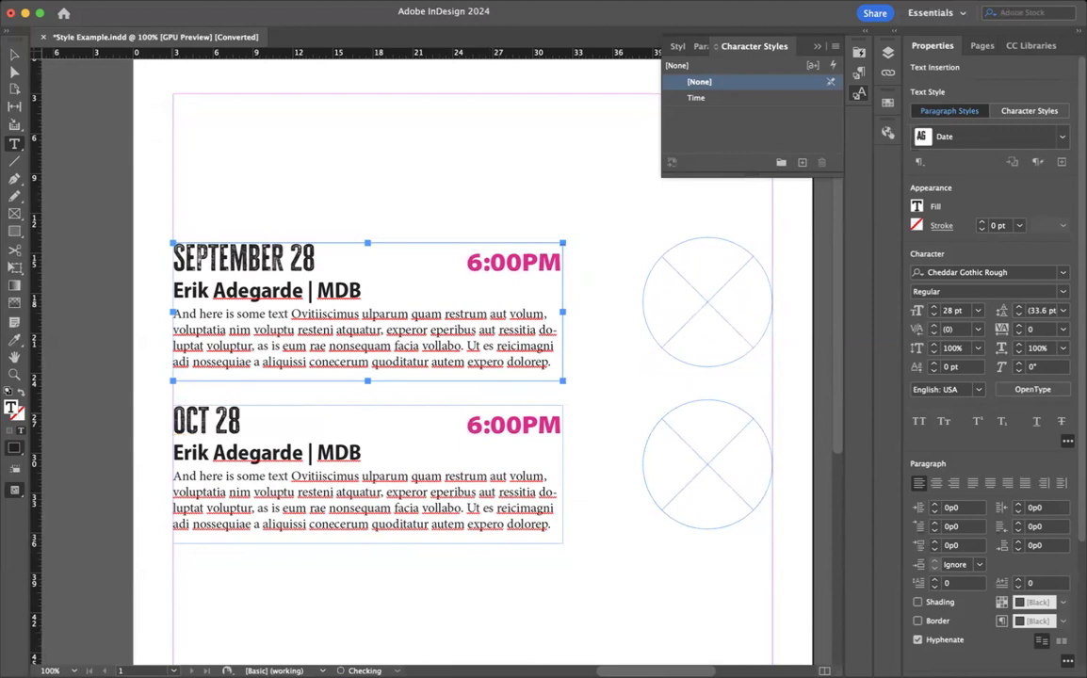
pyautogui.write('BER')
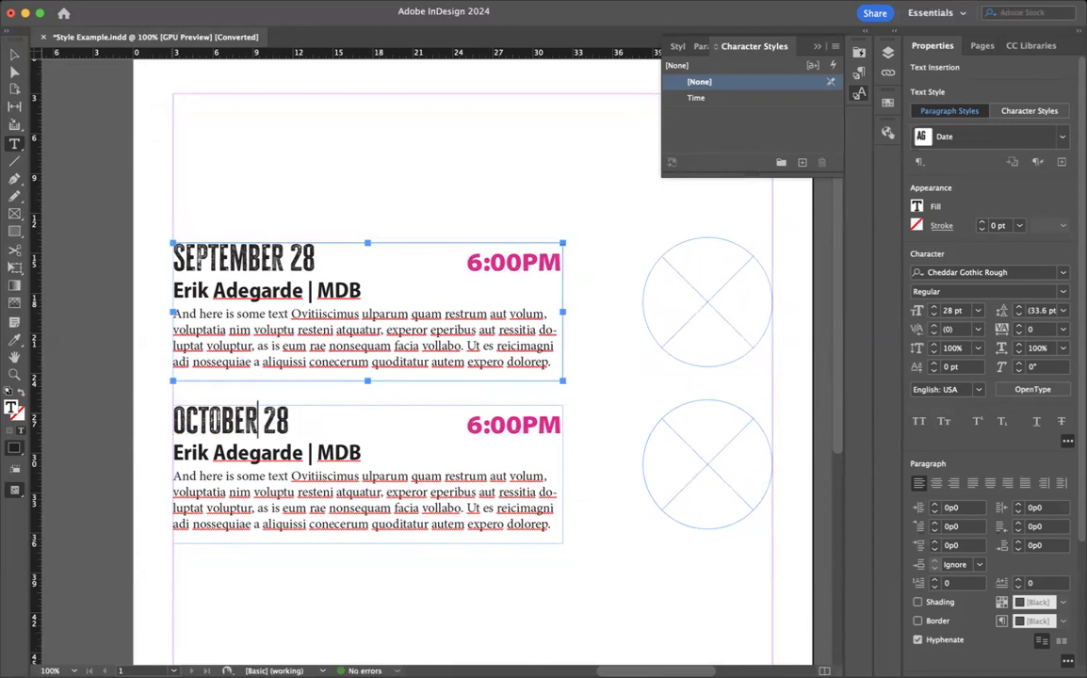
# Replace the name line in the October listing with another speaker's full name followed by "| Mud & Dirt"
pyautogui.moveTo(362, 453); pyautogui.dragTo(173, 453)
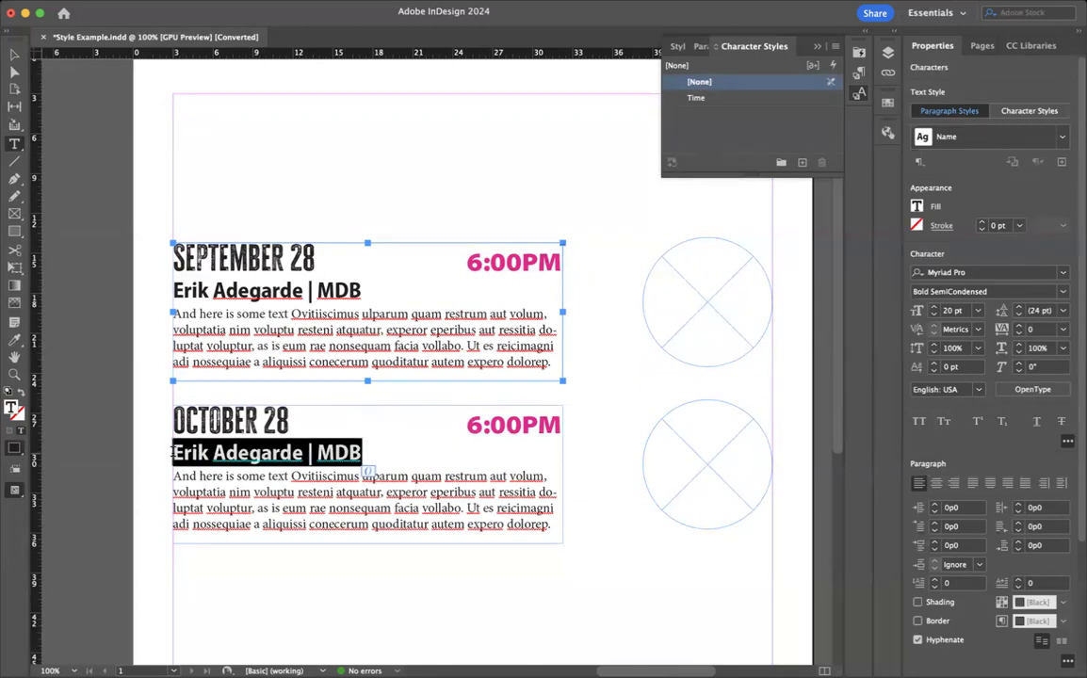
pyautogui.write('S')
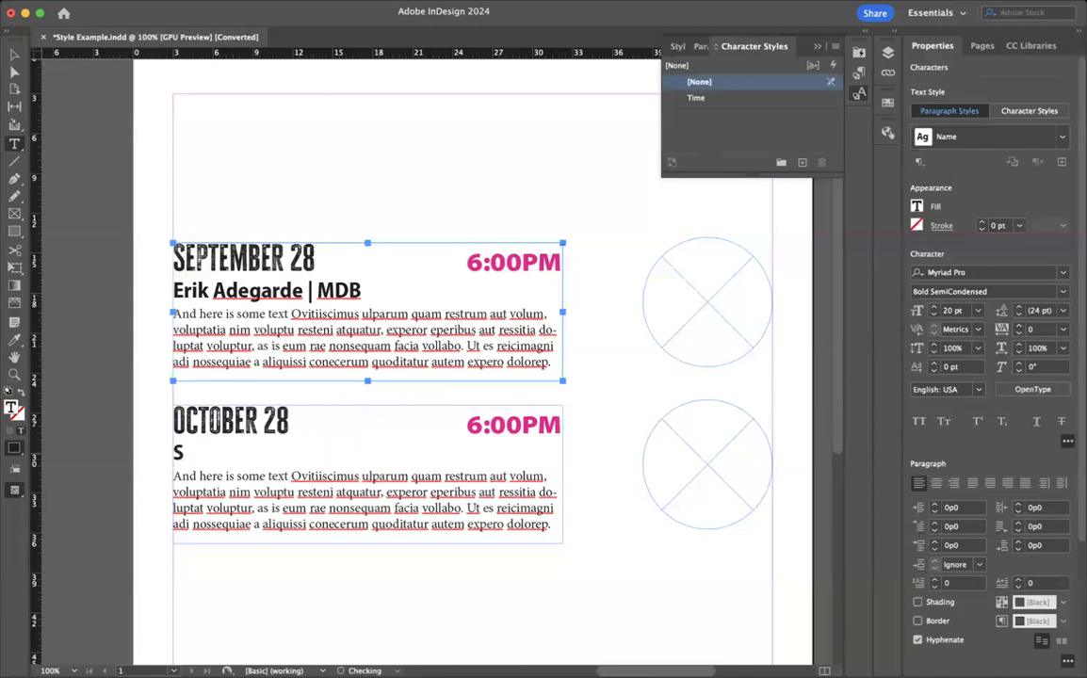
pyautogui.write('usan')
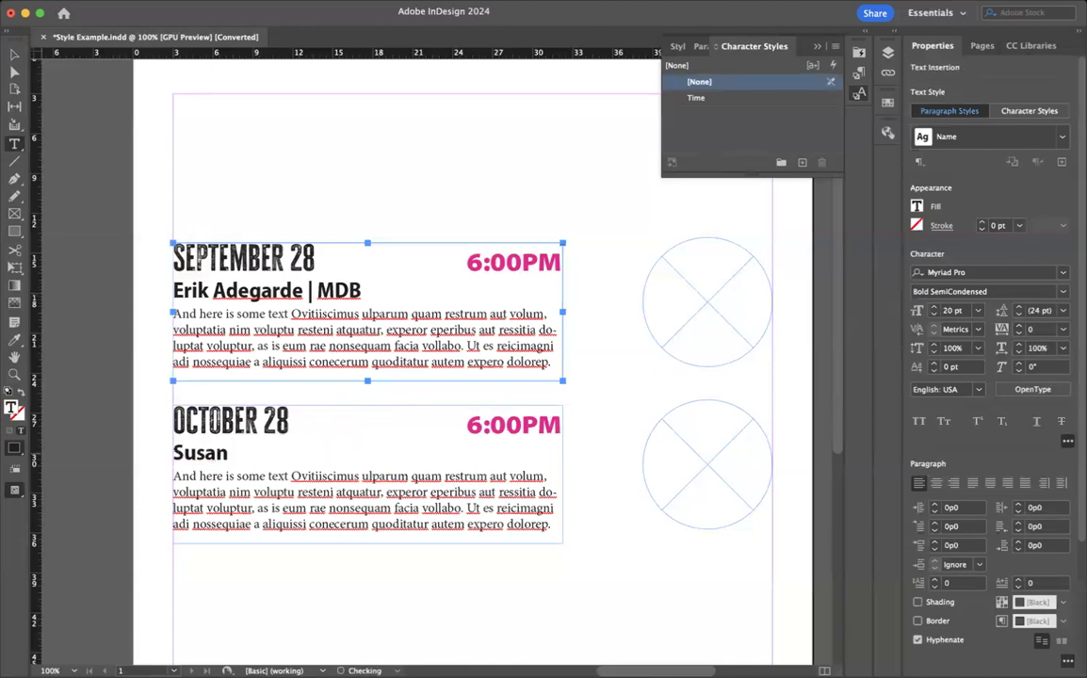
pyautogui.write(' Seliah')
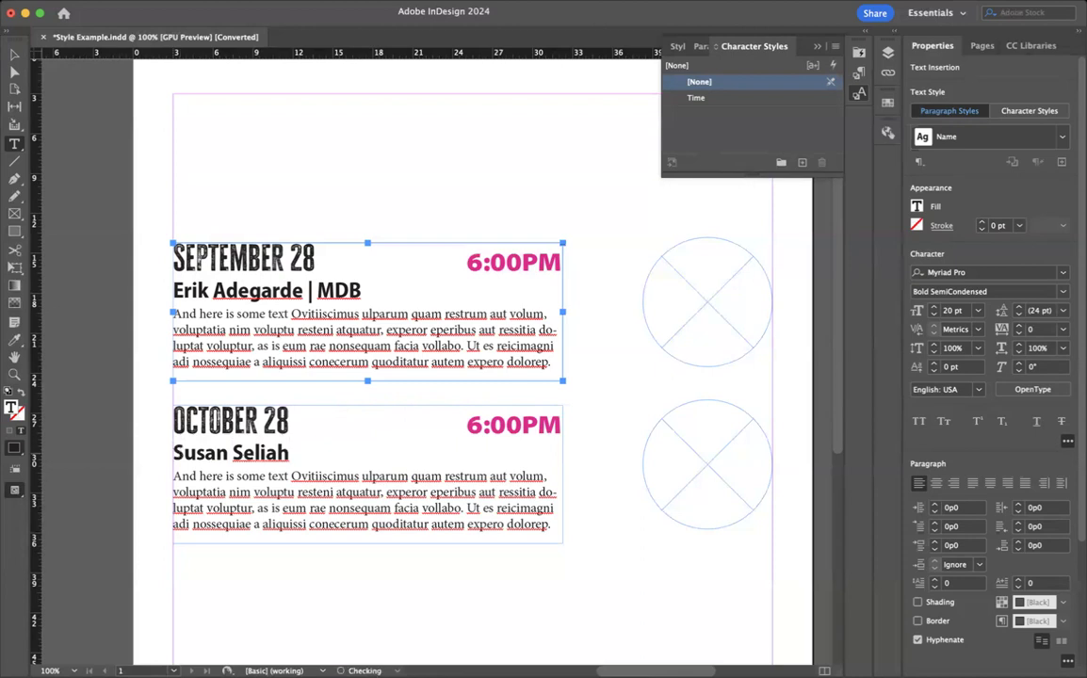
pyautogui.write(' | Mud ')
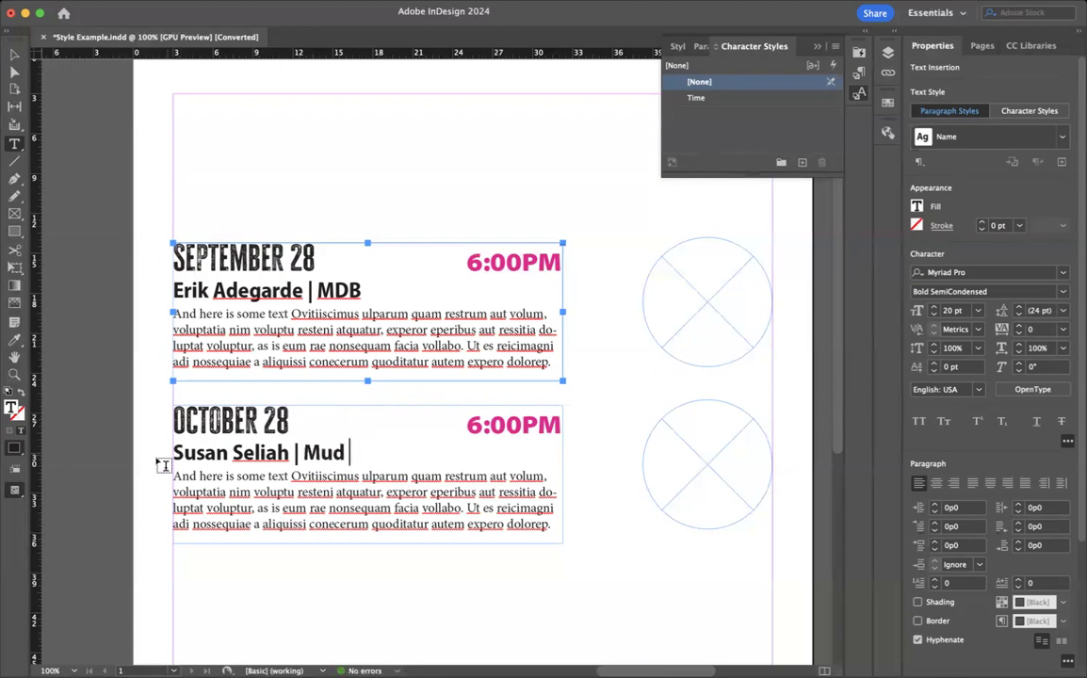
pyautogui.write('& Dirt')
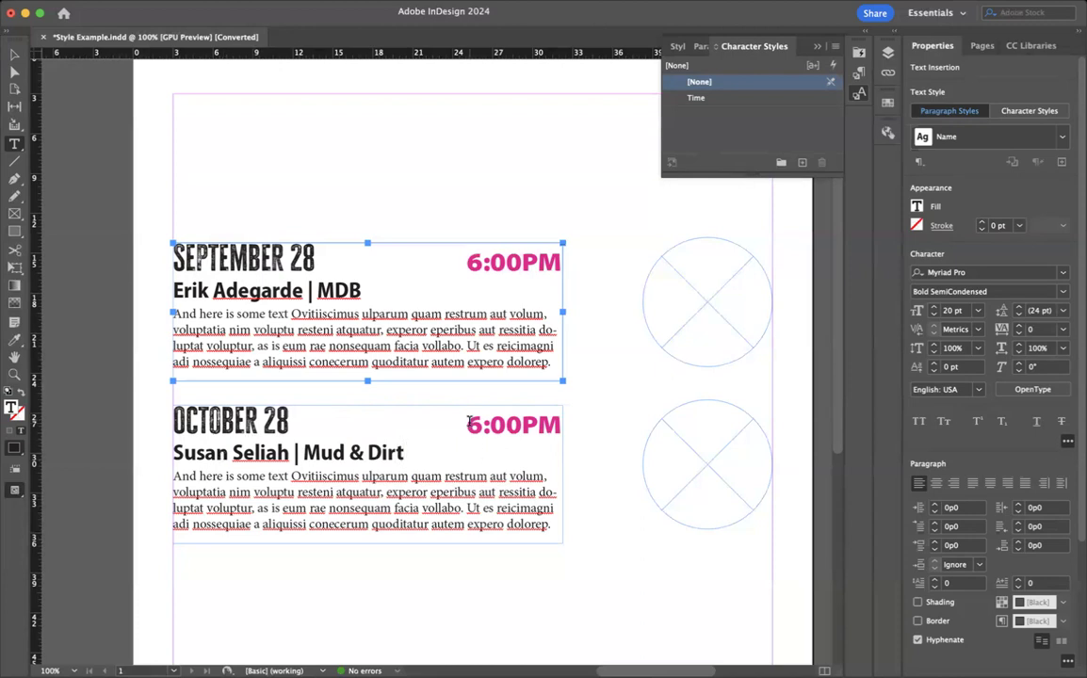
# Change the hour in the October listing's magenta time to 7:30, keeping the Time character style
pyautogui.moveTo(468, 423); pyautogui.dragTo(484, 423)
pyautogui.click(696, 97)
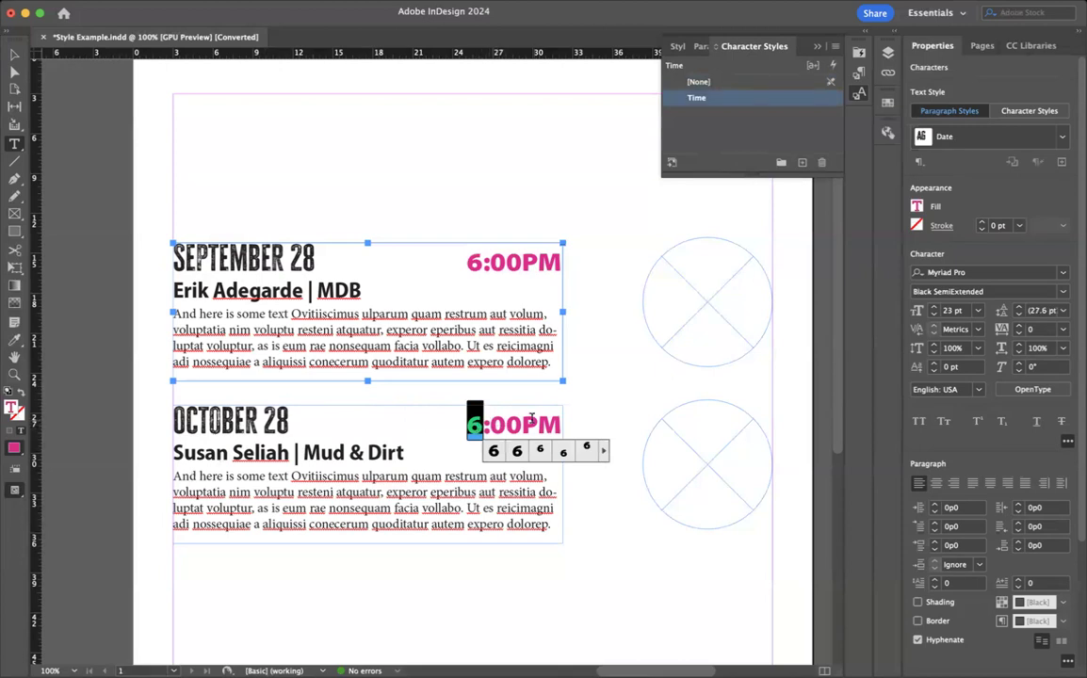
pyautogui.moveTo(522, 423); pyautogui.dragTo(469, 424)
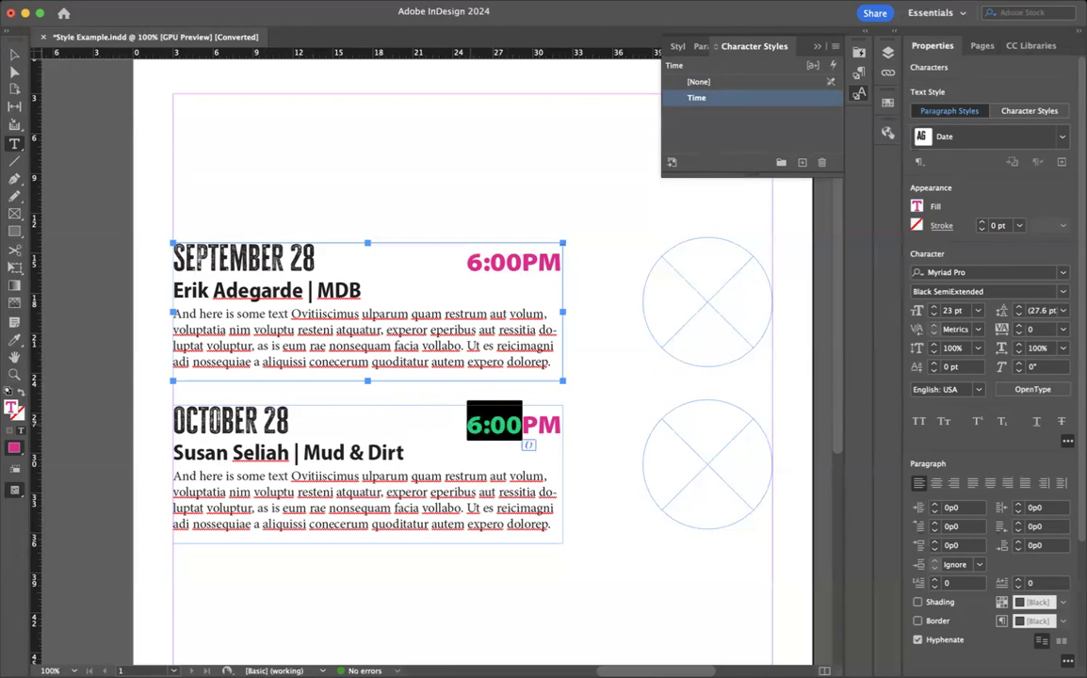
pyautogui.write('7:30')
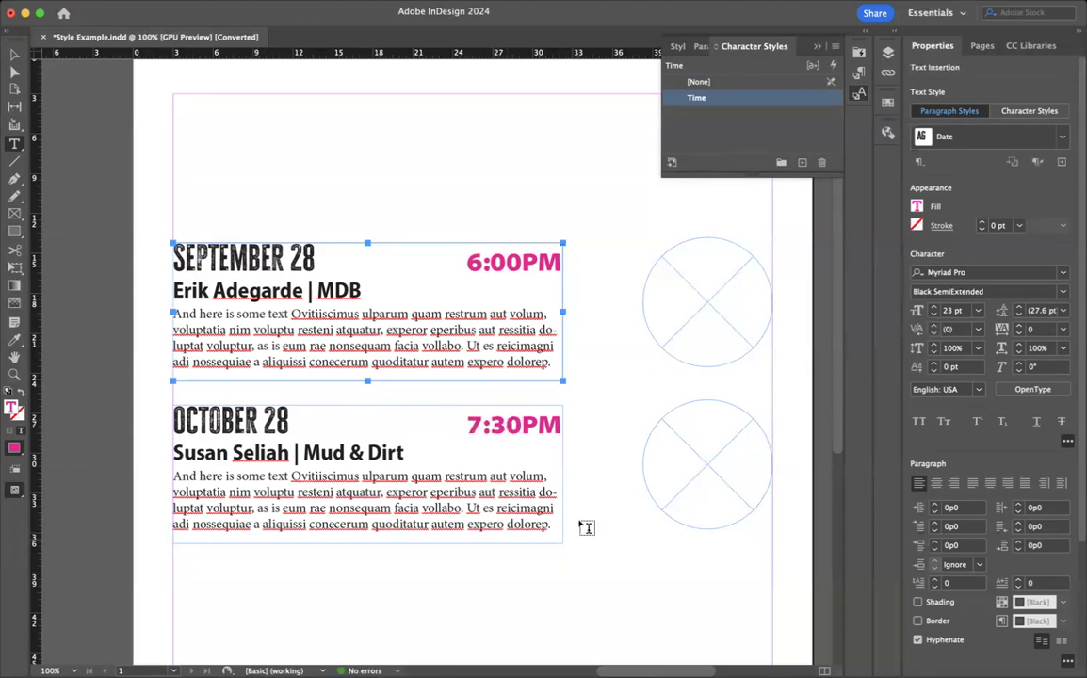
# Replace the uppercase PM with lowercase pm in the times of both the October and September listings
pyautogui.click(536, 427)
pyautogui.moveTo(525, 425); pyautogui.dragTo(562, 425)
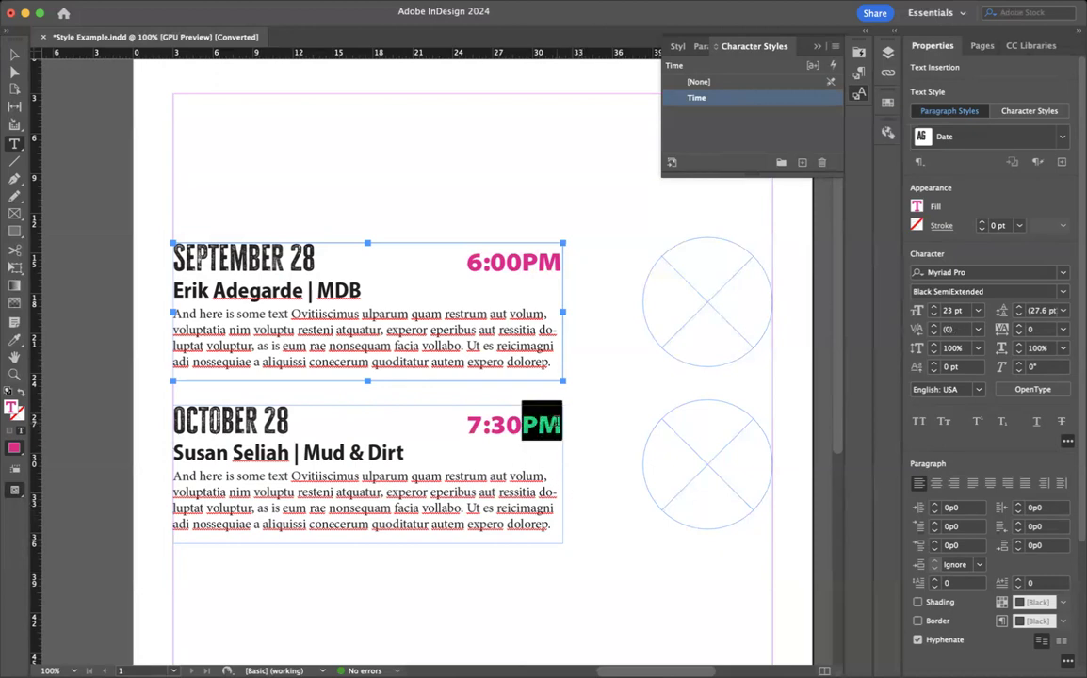
pyautogui.write('pm')
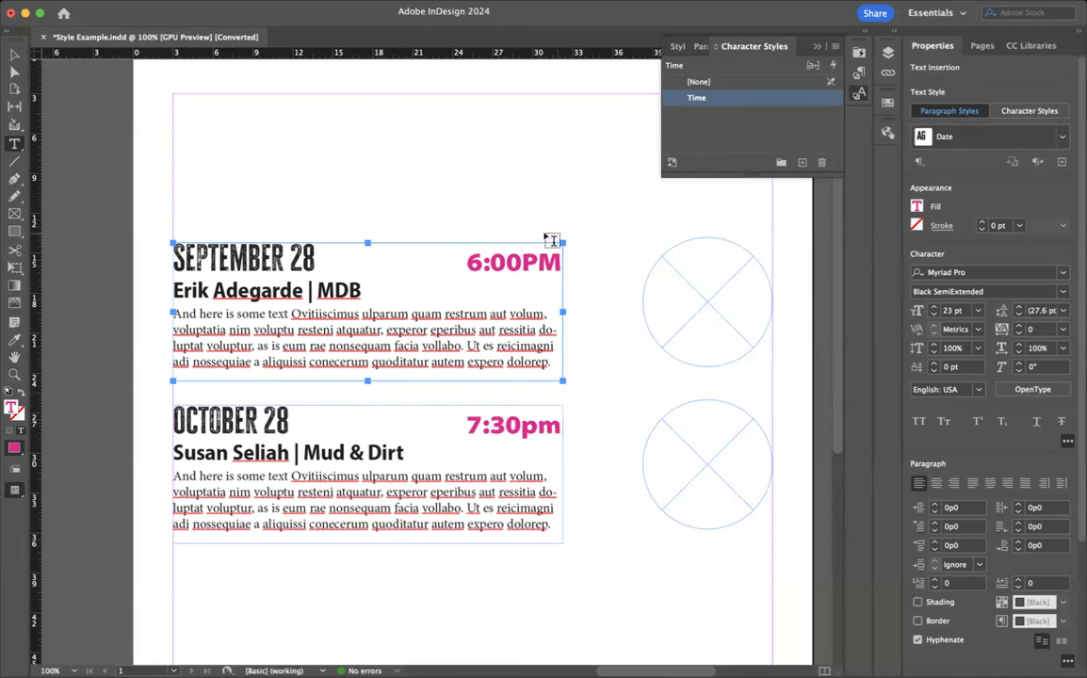
pyautogui.moveTo(521, 262); pyautogui.dragTo(561, 261)
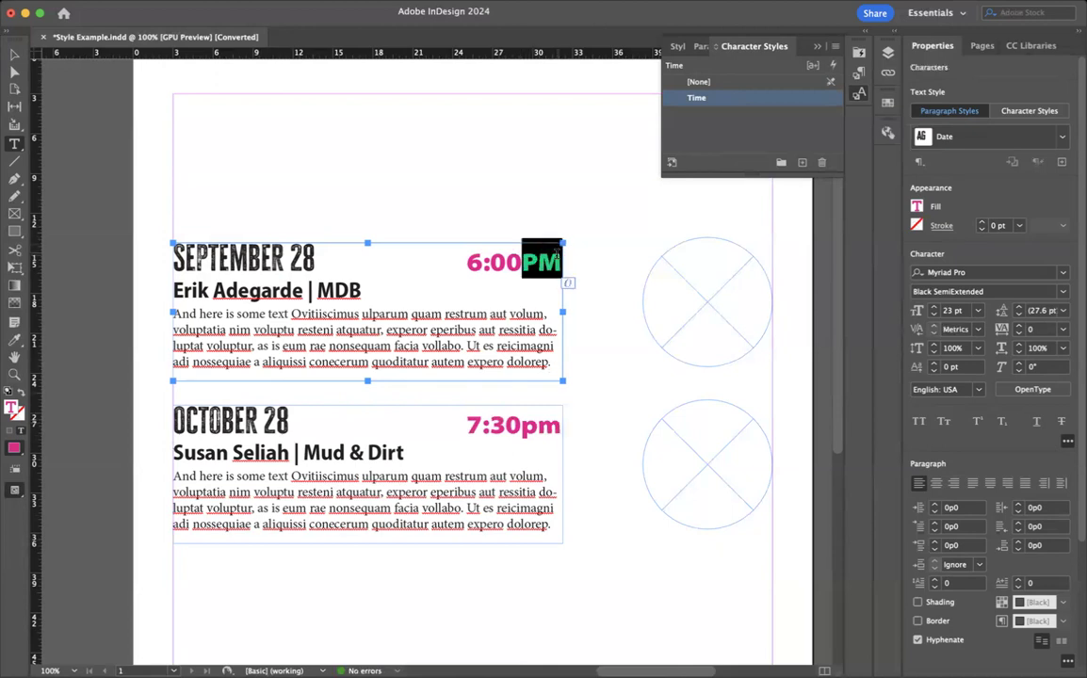
pyautogui.write('pm')
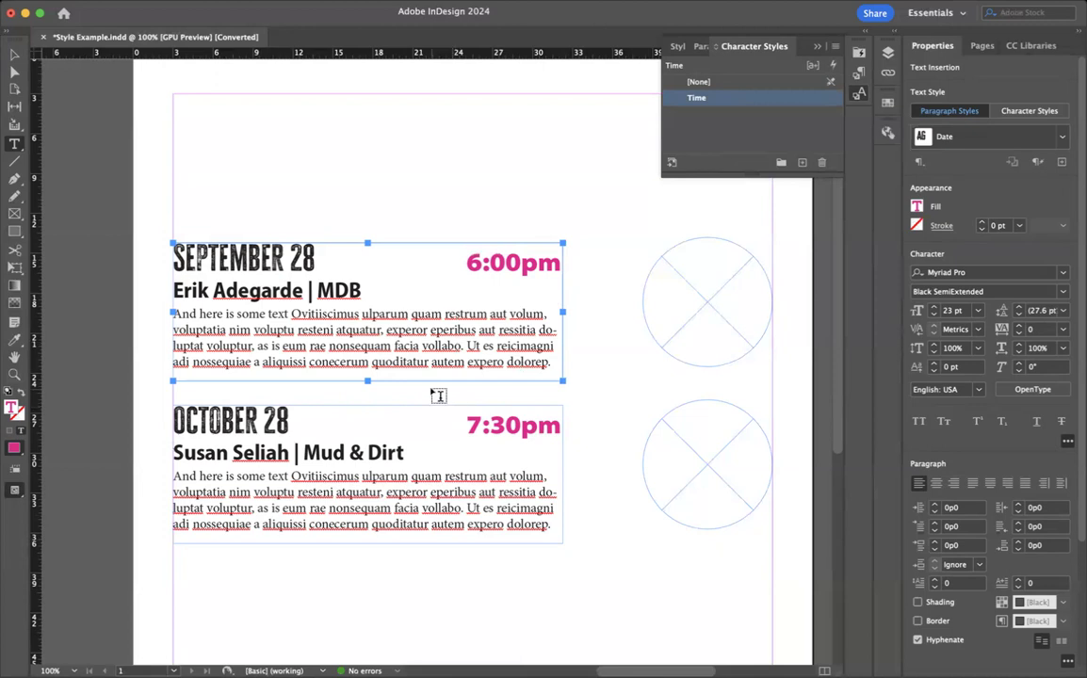
# Duplicate the October listing's text frame together with its circular frame directly below, at about Y 38p2
pyautogui.scroll(-2, 437, 393)
pyautogui.scroll(-2, 437, 394)
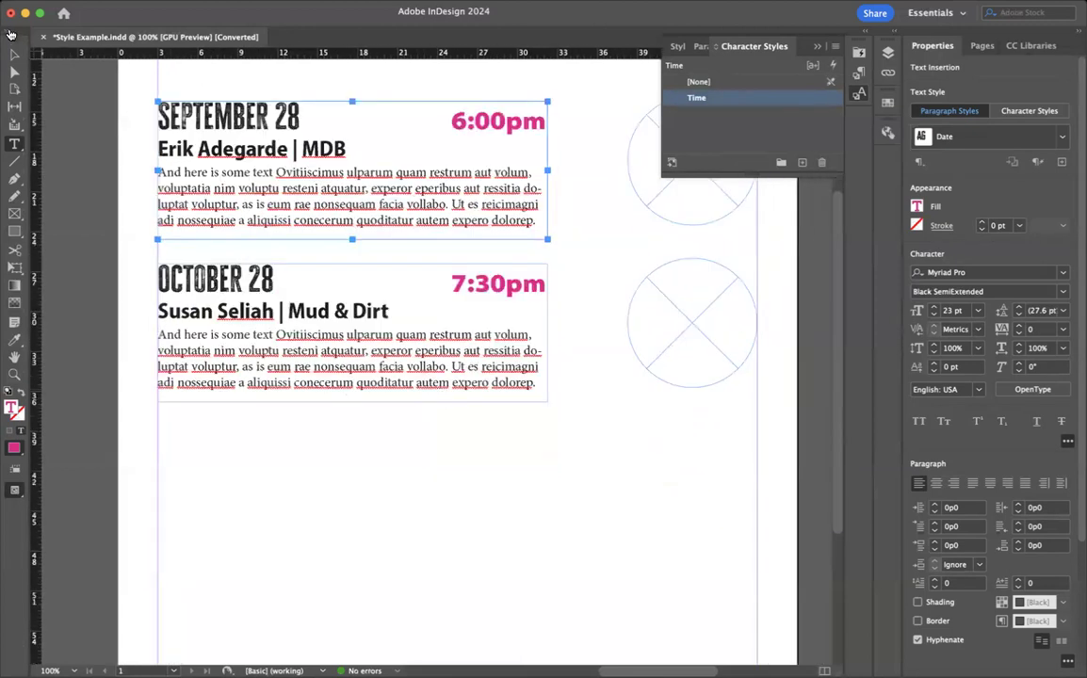
pyautogui.click(13, 53)
pyautogui.click(285, 350)
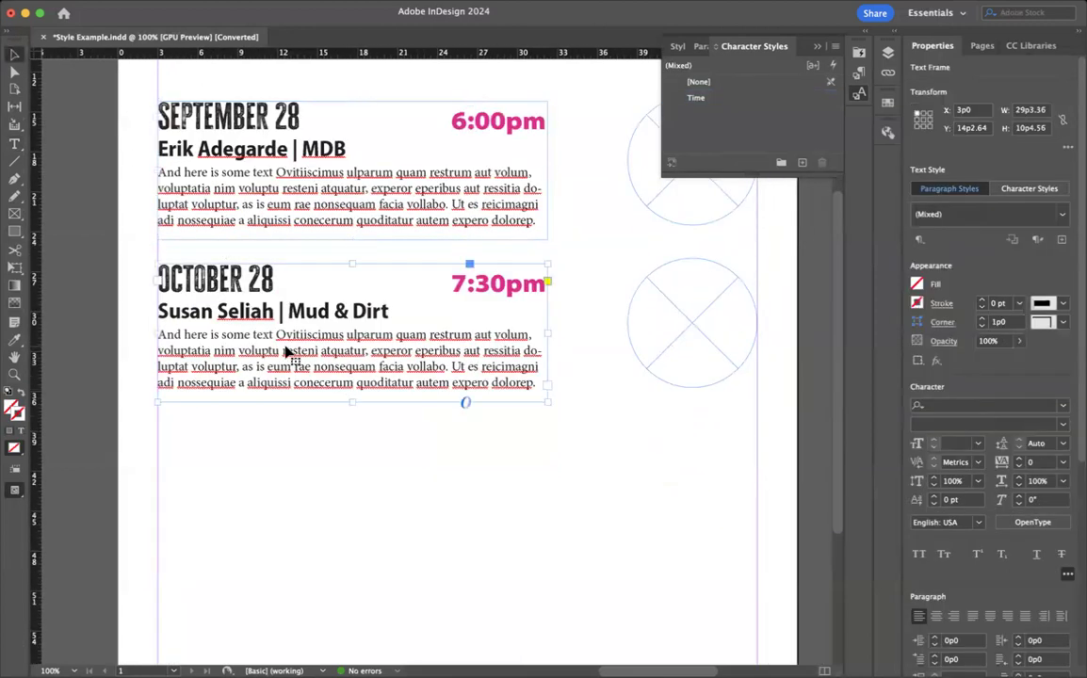
pyautogui.keyDown('shift'); pyautogui.click(681, 345); pyautogui.keyUp('shift')
pyautogui.moveTo(681, 345); pyautogui.dragTo(679, 505)
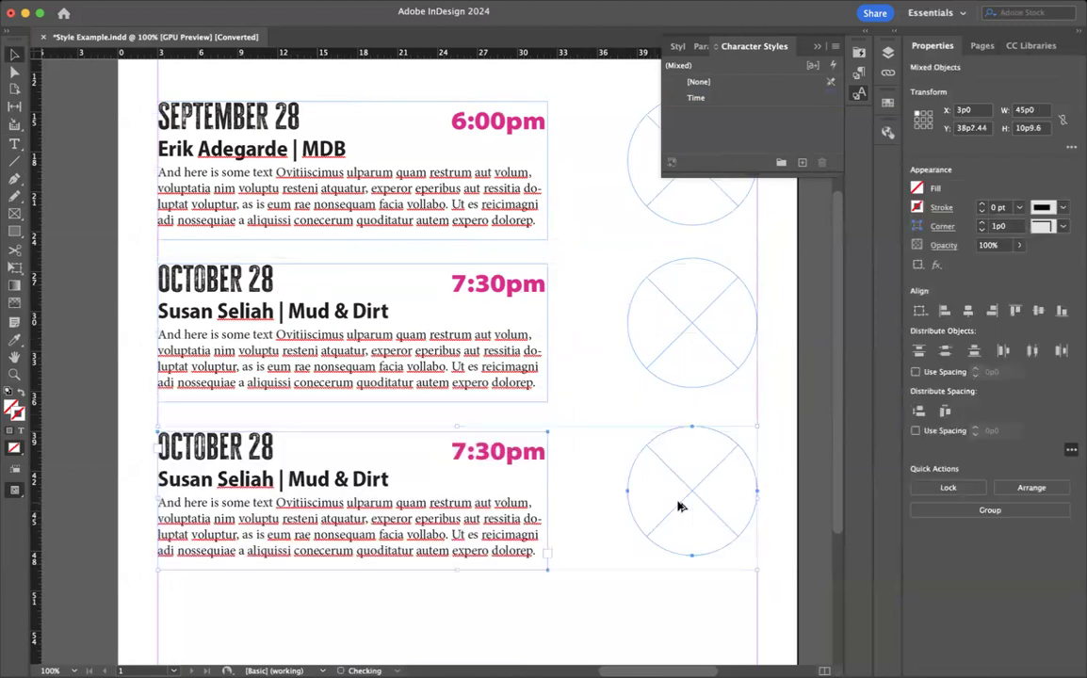
# Change the date line of the third listing to NOVEMBER 21
pyautogui.doubleClick(277, 452)
pyautogui.moveTo(242, 449); pyautogui.dragTo(149, 440)
pyautogui.write('NOVEMBER')
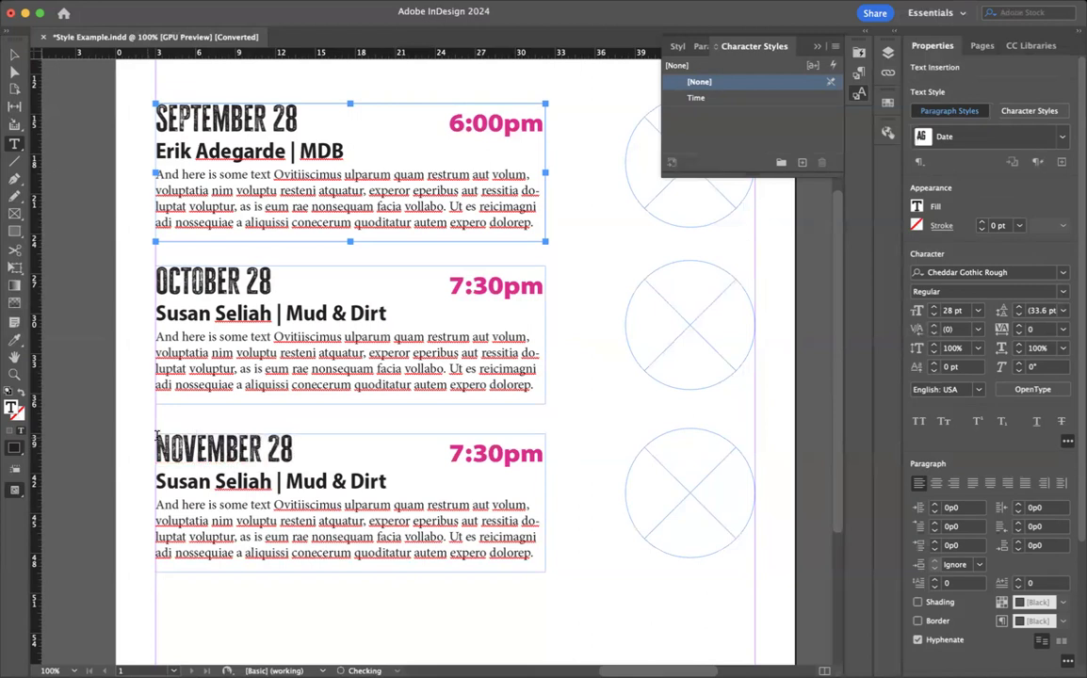
pyautogui.moveTo(279, 450); pyautogui.dragTo(292, 450)
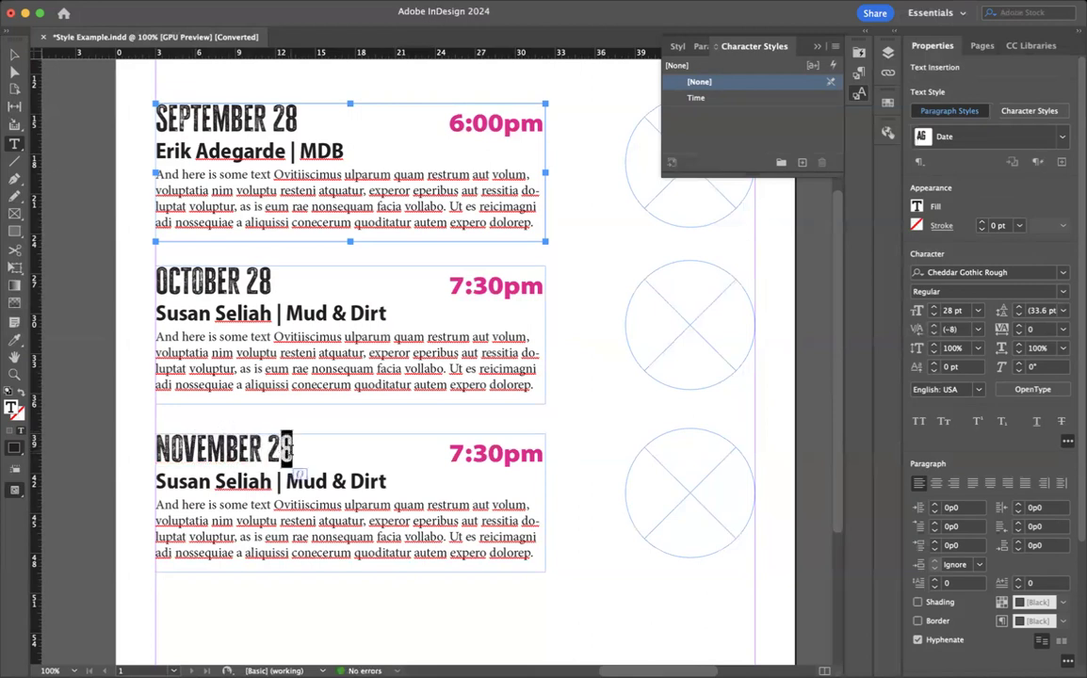
pyautogui.write('1')
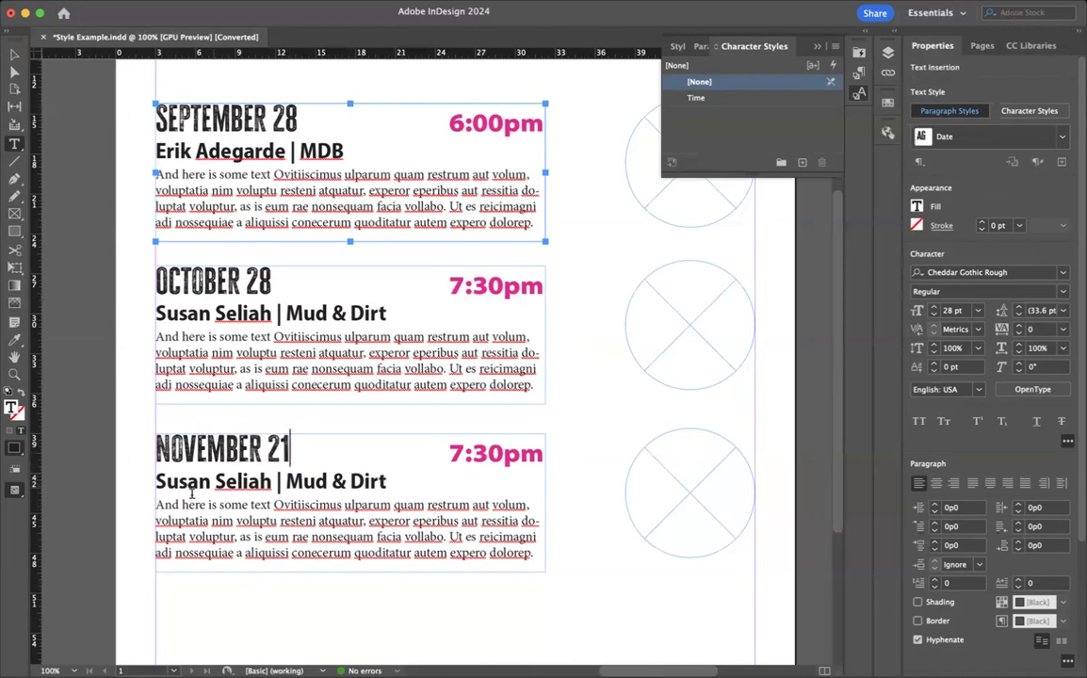
# Replace the name line in the November listing with a new speaker's full name and the title "Architectonica"
pyautogui.moveTo(156, 481); pyautogui.dragTo(271, 481)
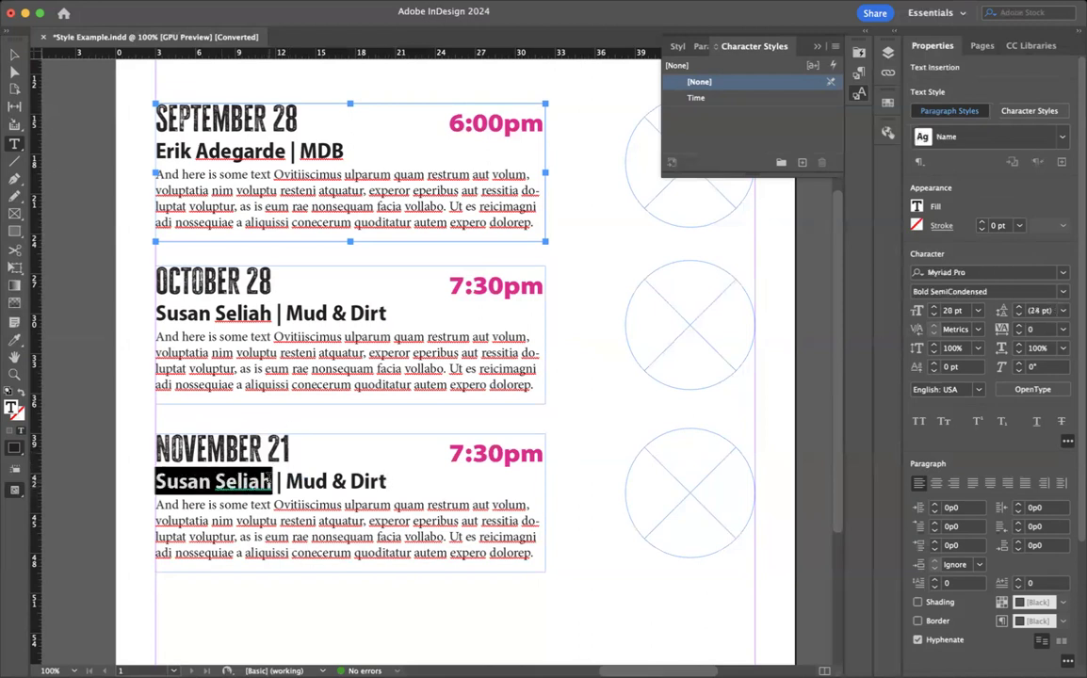
pyautogui.write('Frank Sussah')
pyautogui.moveTo(292, 481); pyautogui.dragTo(390, 481)
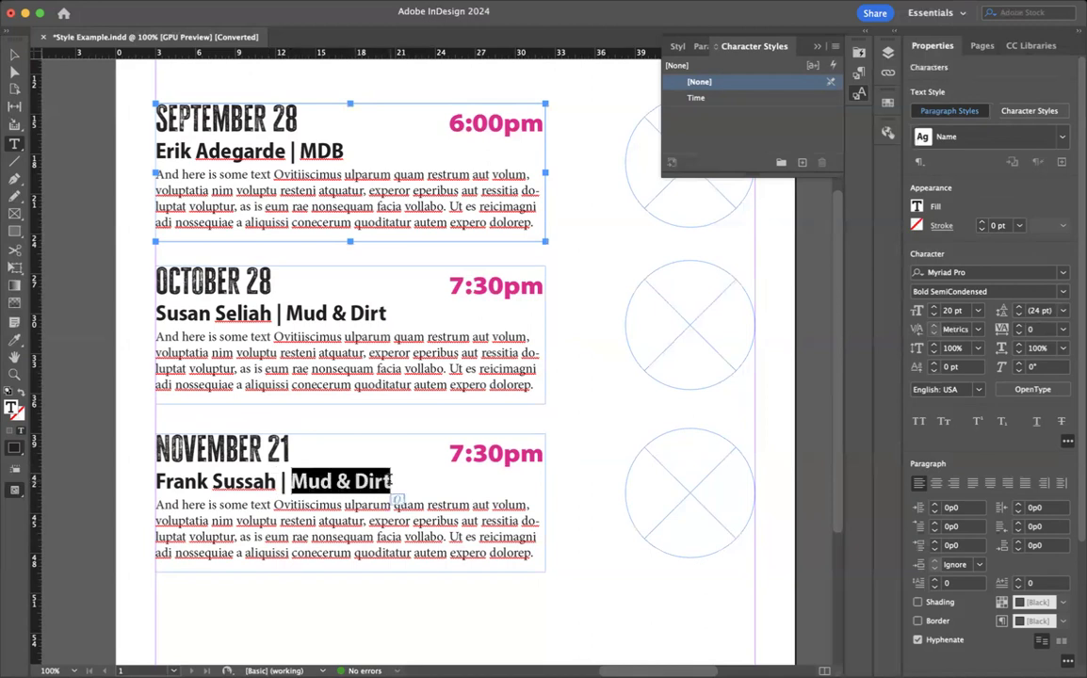
pyautogui.write('Archi')
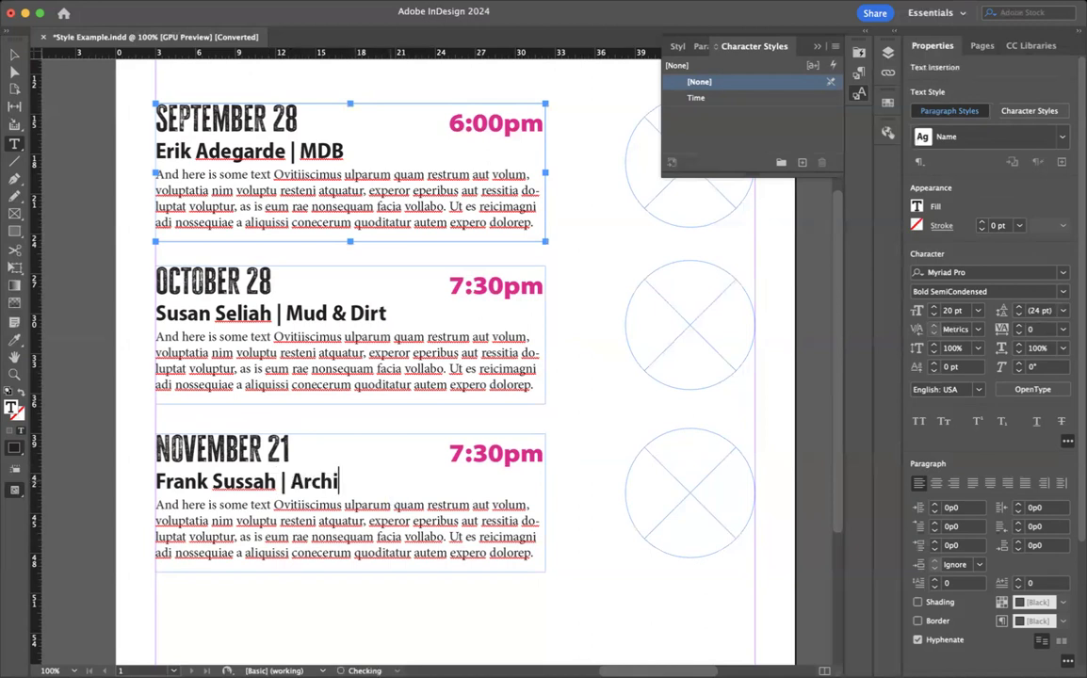
pyautogui.write('tectonica')
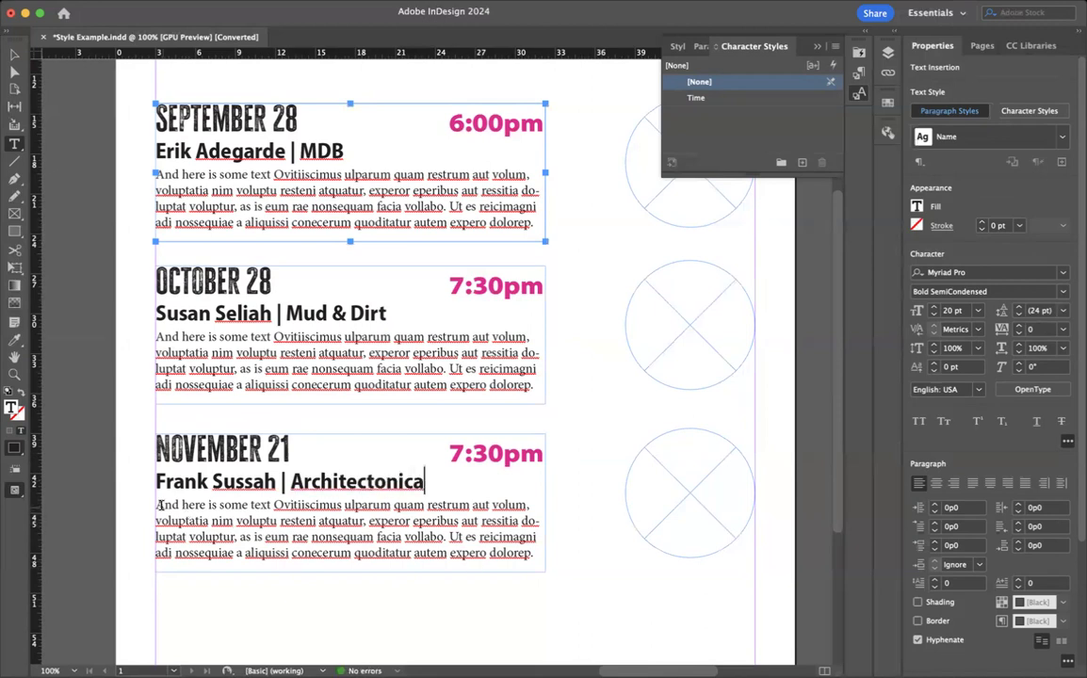
# Extend the November text frame downward to a height of about 11p6 to make room for another body line
pyautogui.click(535, 554)
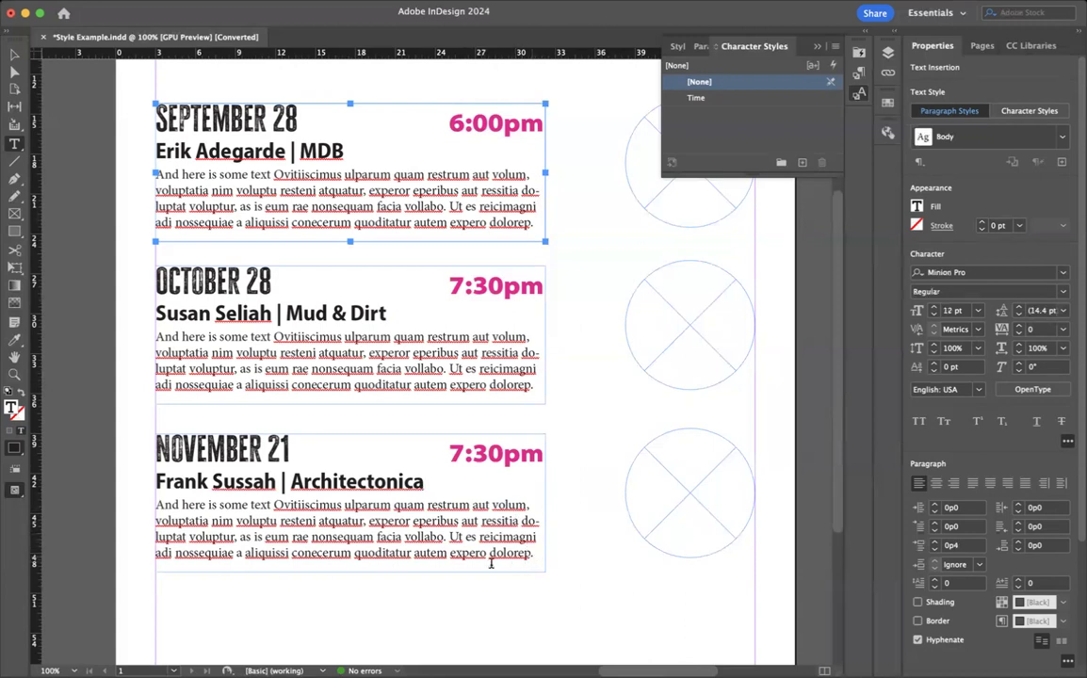
pyautogui.click(14, 53)
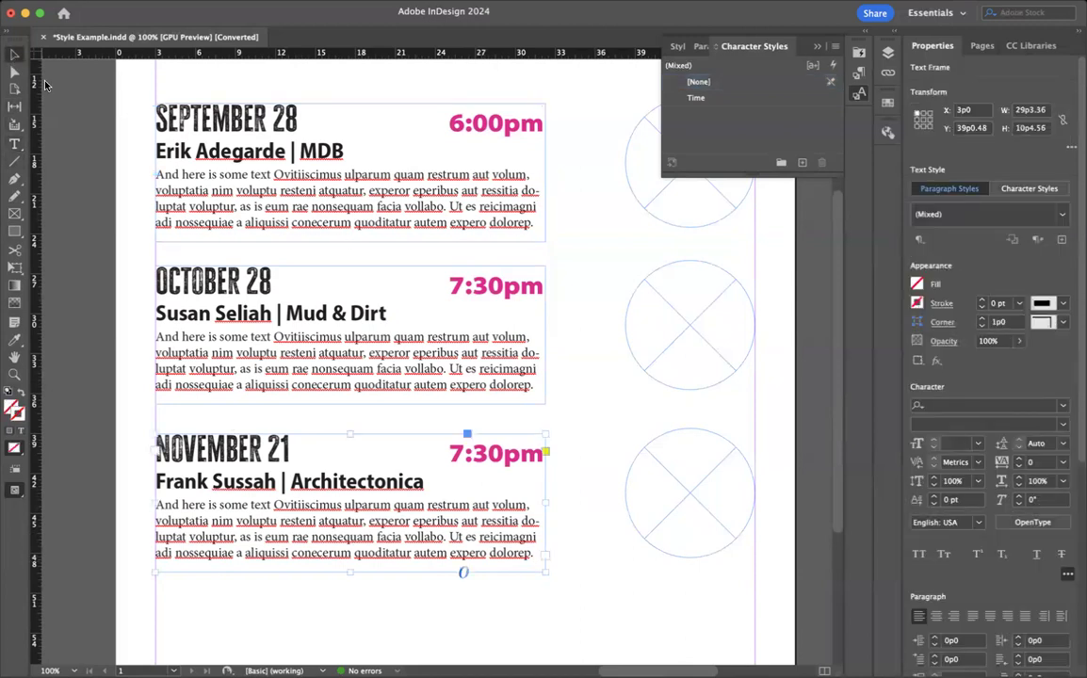
pyautogui.moveTo(347, 573); pyautogui.dragTo(348, 587)
# Fill the end of the November body paragraph with placeholder text and end it with a period after "voluptur"
pyautogui.doubleClick(465, 572)
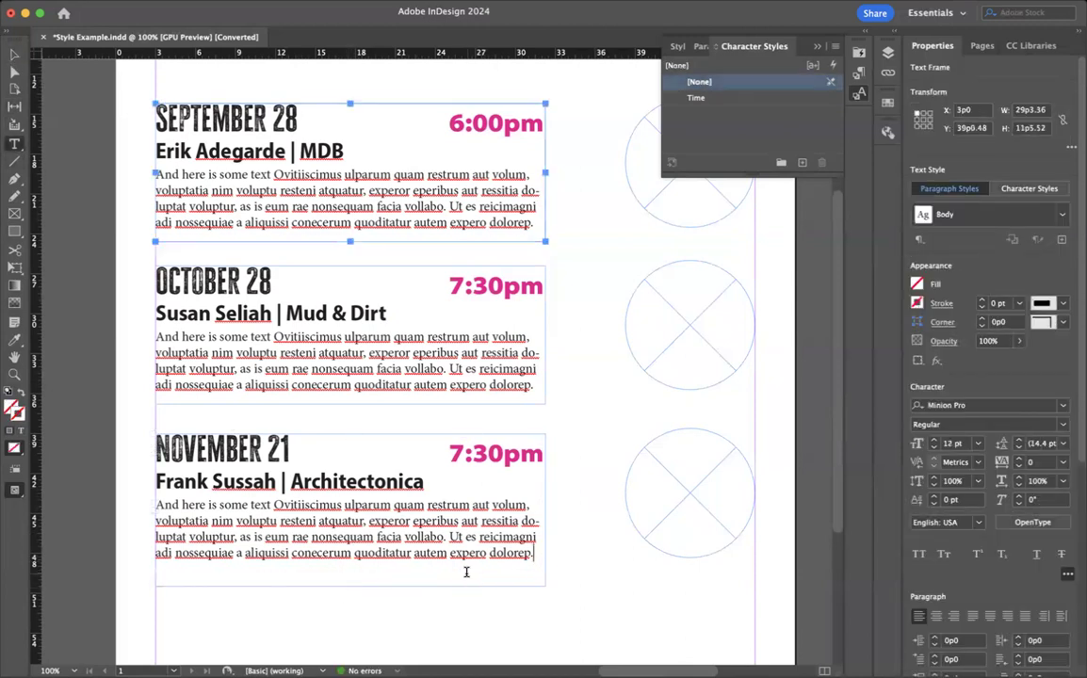
pyautogui.click(529, 553)
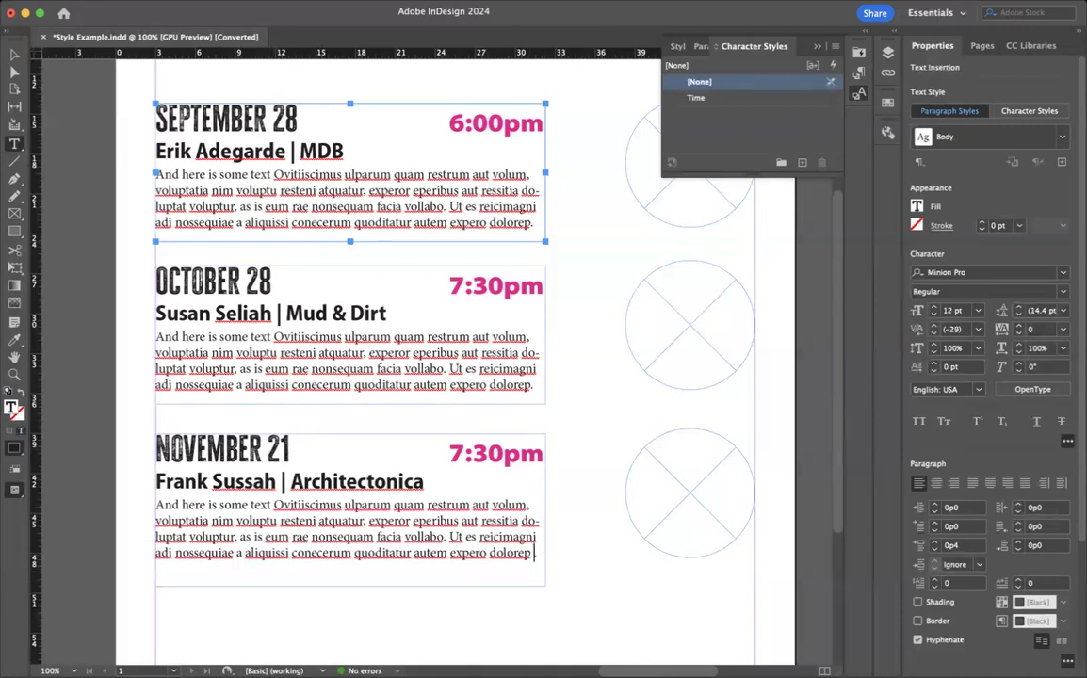
pyautogui.click(198, 1)
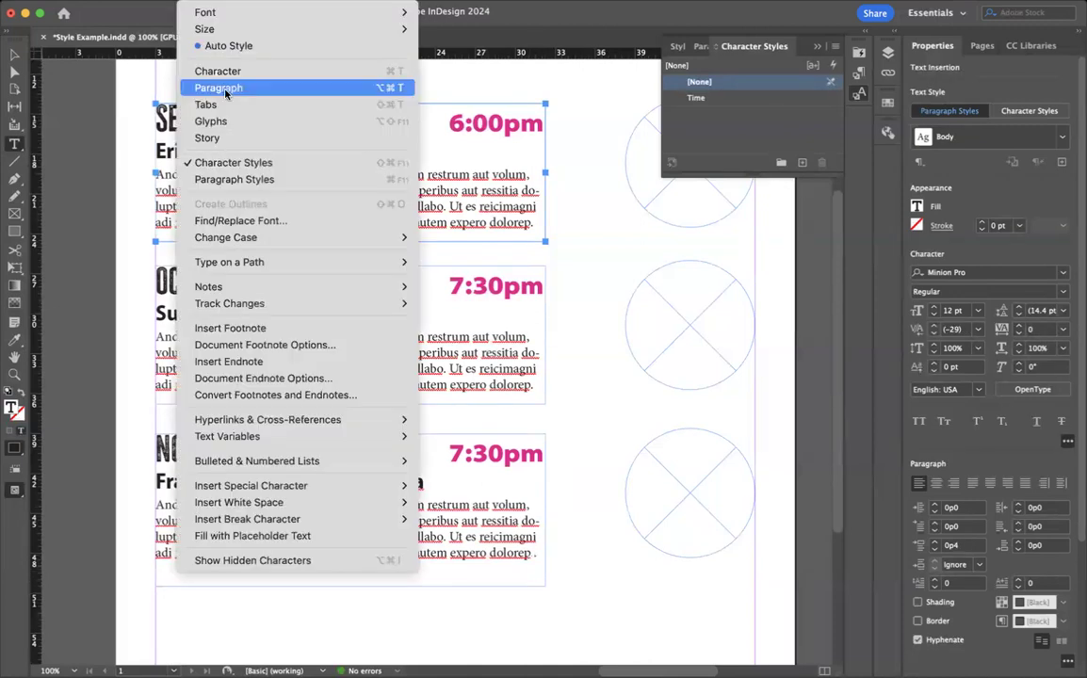
pyautogui.click(240, 535)
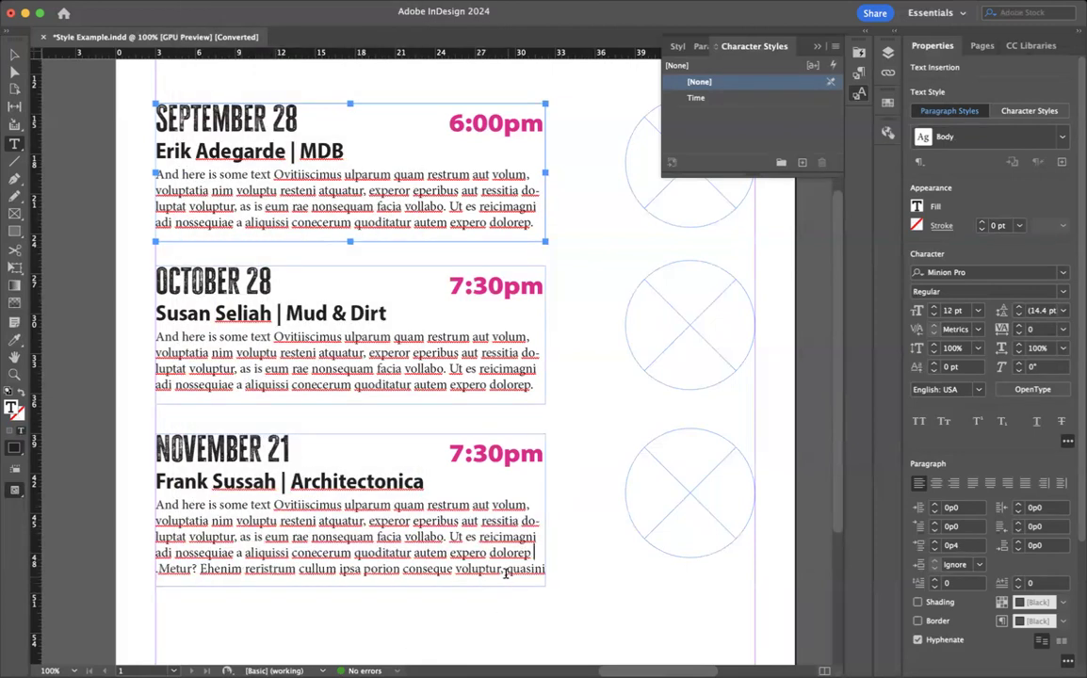
pyautogui.moveTo(503, 569); pyautogui.dragTo(559, 583)
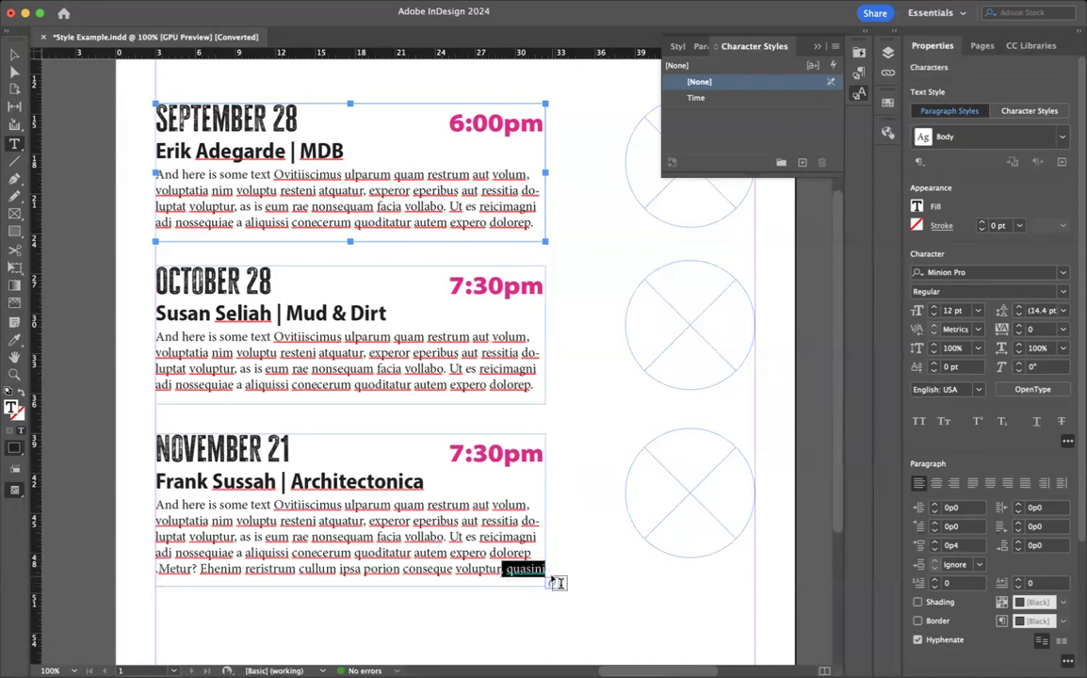
pyautogui.write('.')
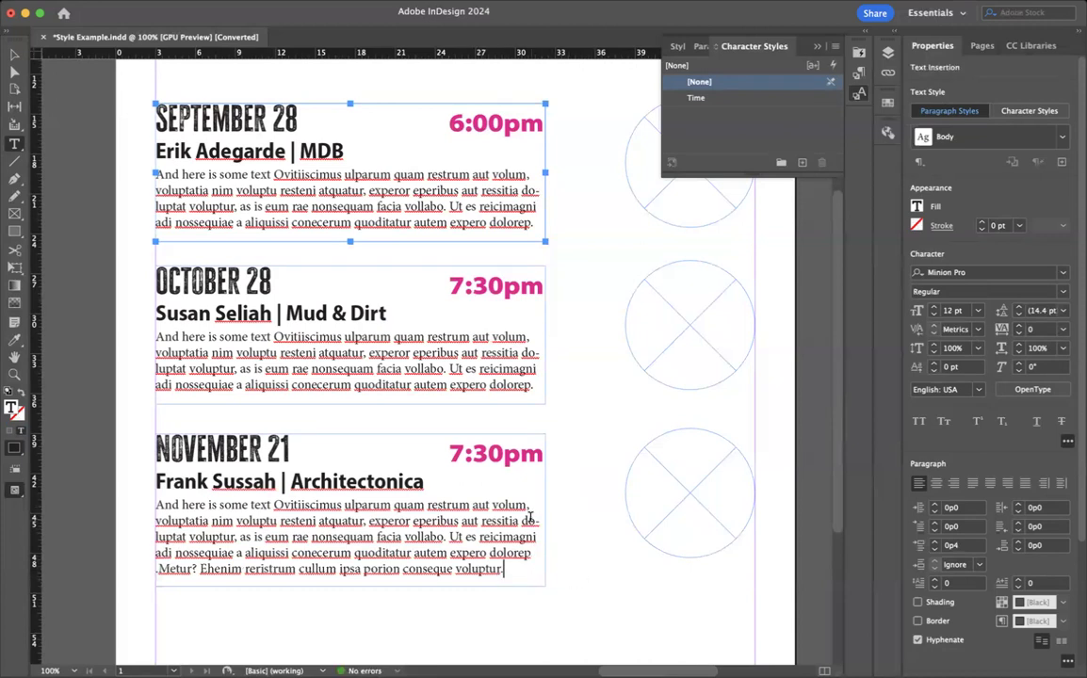
# Change the hour in the November listing's magenta time to 8:00
pyautogui.scroll(-3, 529, 516)
pyautogui.scroll(-3, 529, 516)
pyautogui.moveTo(461, 348); pyautogui.dragTo(478, 350)
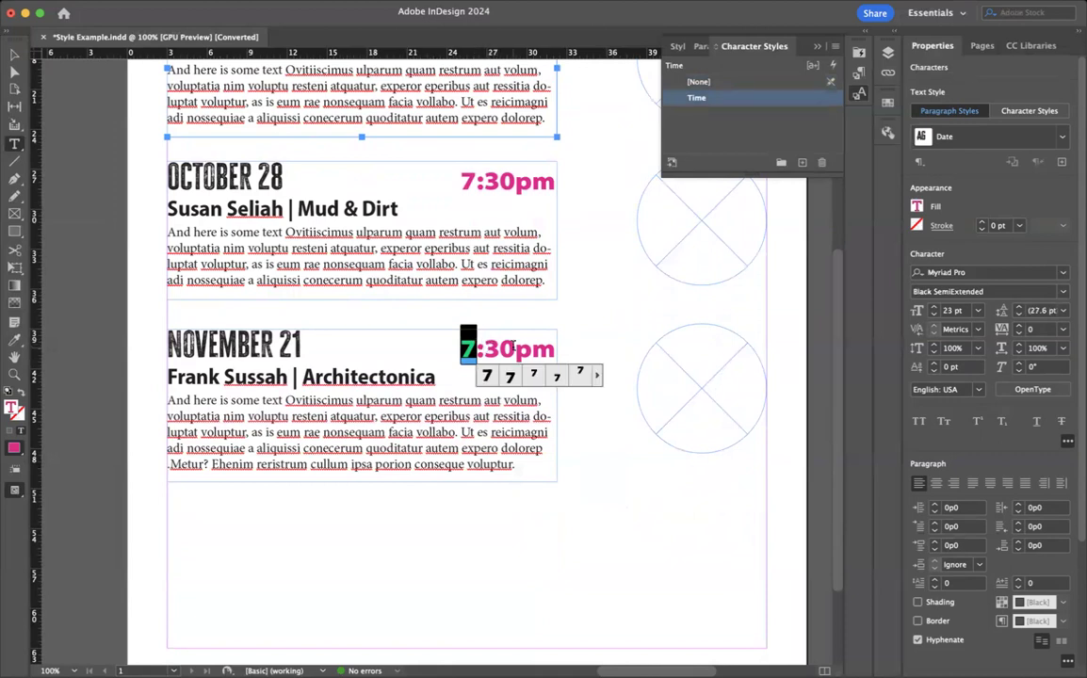
pyautogui.moveTo(515, 348); pyautogui.dragTo(461, 345)
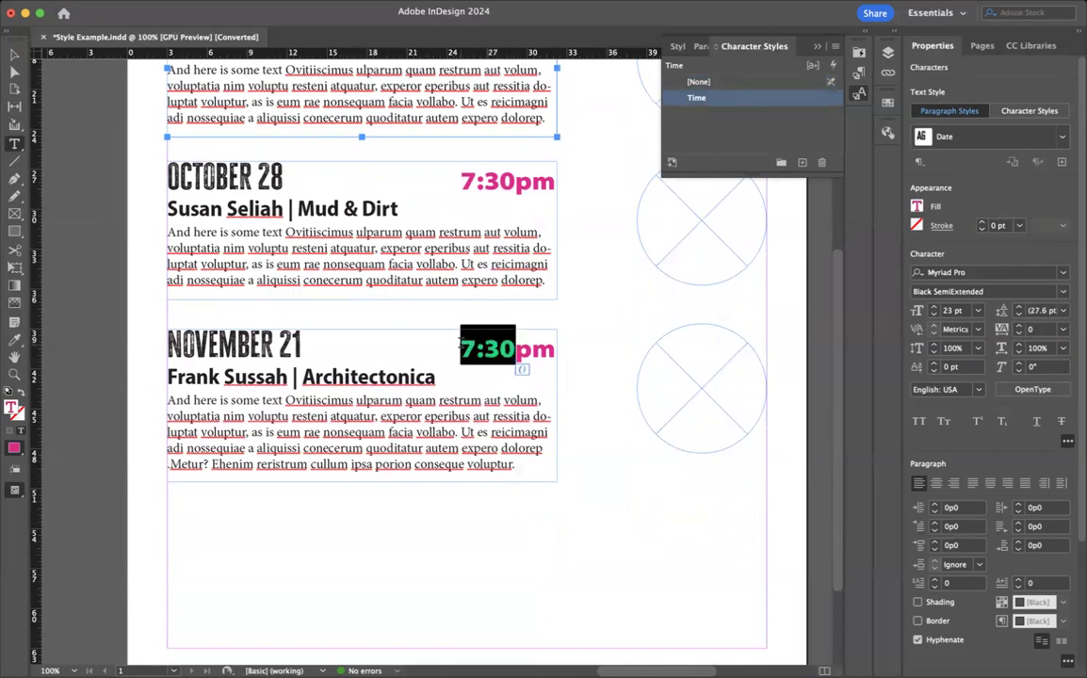
pyautogui.write('8:00')
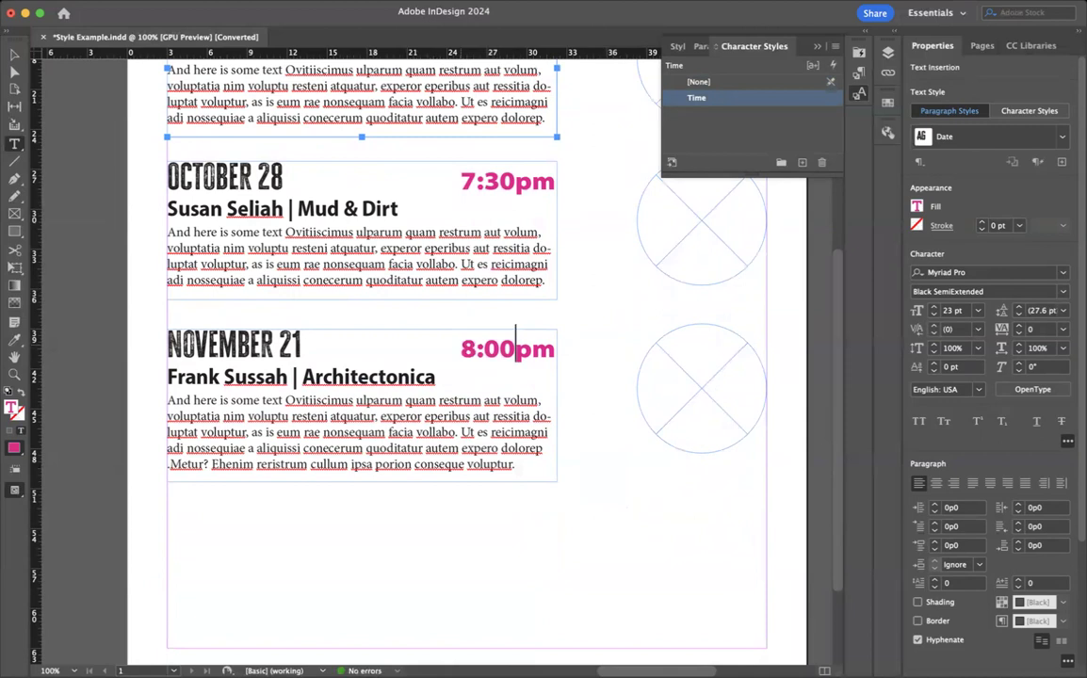
pyautogui.scroll(5, 377, 330)
pyautogui.scroll(-5, 376, 358)
pyautogui.scroll(-4, 376, 358)
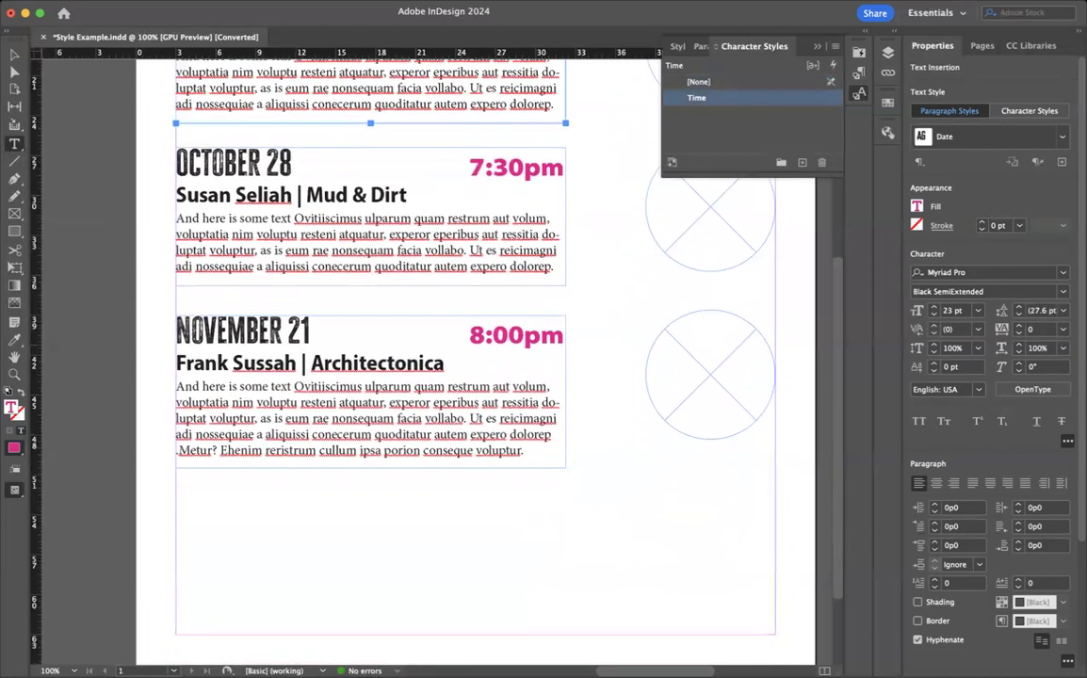
# Duplicate the November text frame and its circular frame directly below, with the copy starting at a Y position of about 51p1
pyautogui.click(13, 55)
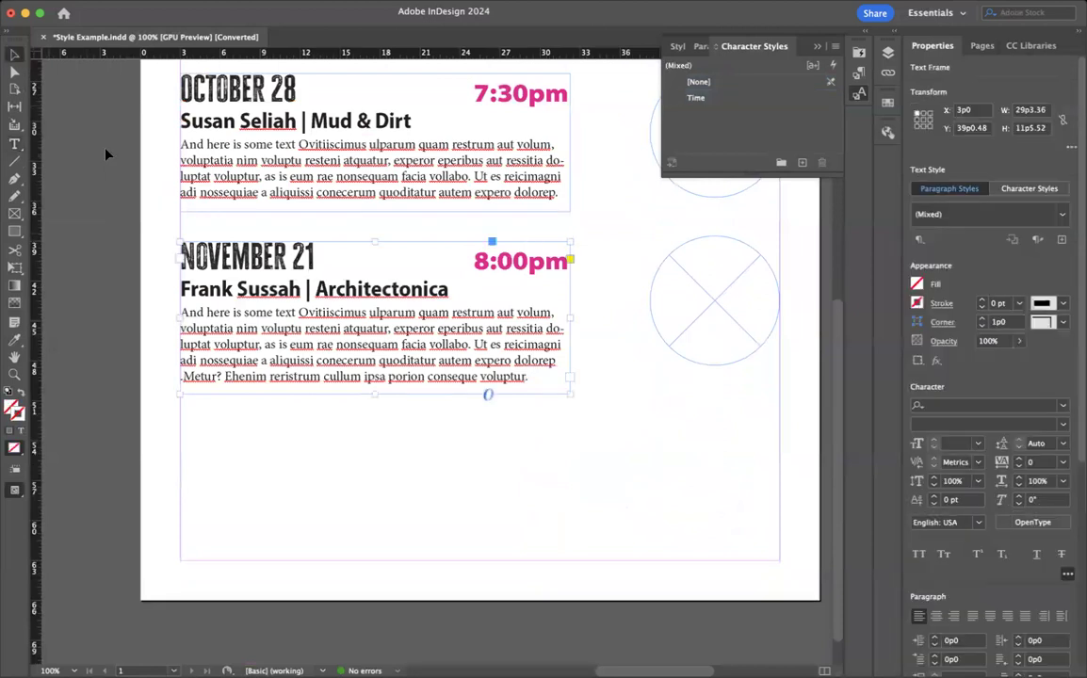
pyautogui.moveTo(162, 283); pyautogui.dragTo(781, 368)
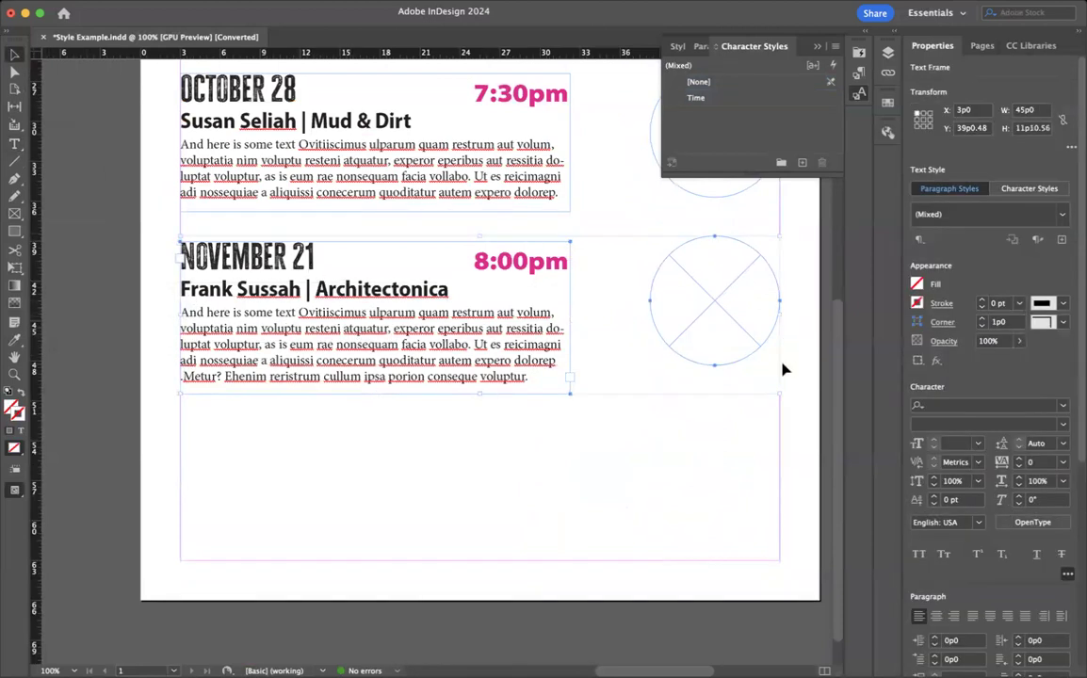
pyautogui.moveTo(708, 297); pyautogui.dragTo(711, 461)
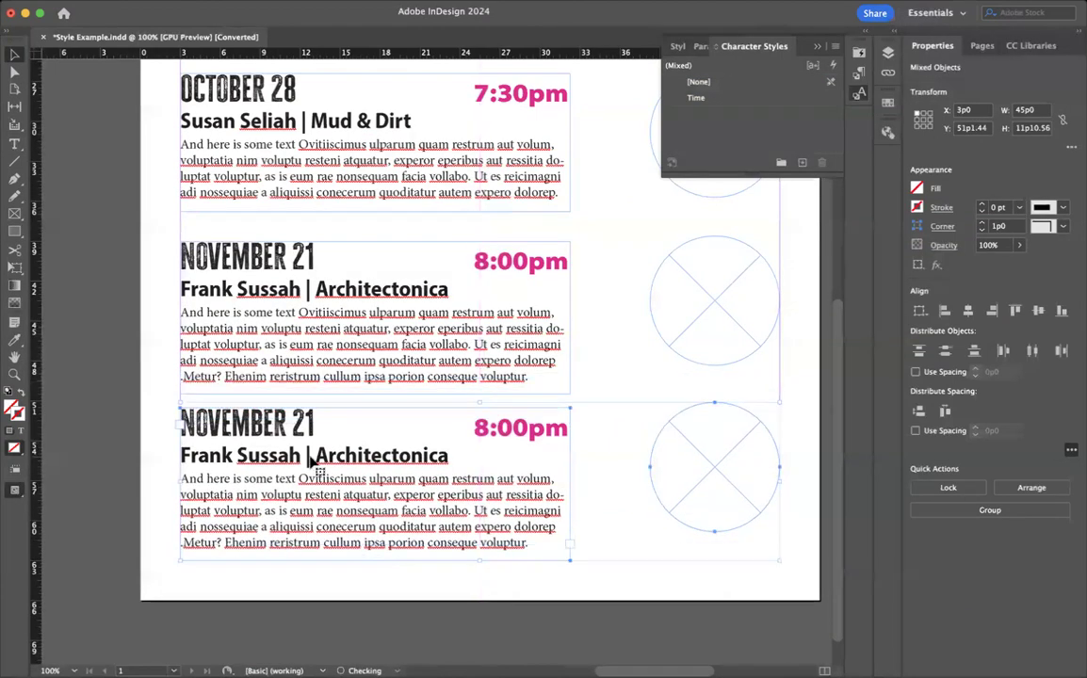
# Change the date in the lowest listing to "DECEMBER 6"
pyautogui.click(292, 455)
pyautogui.doubleClick(267, 414)
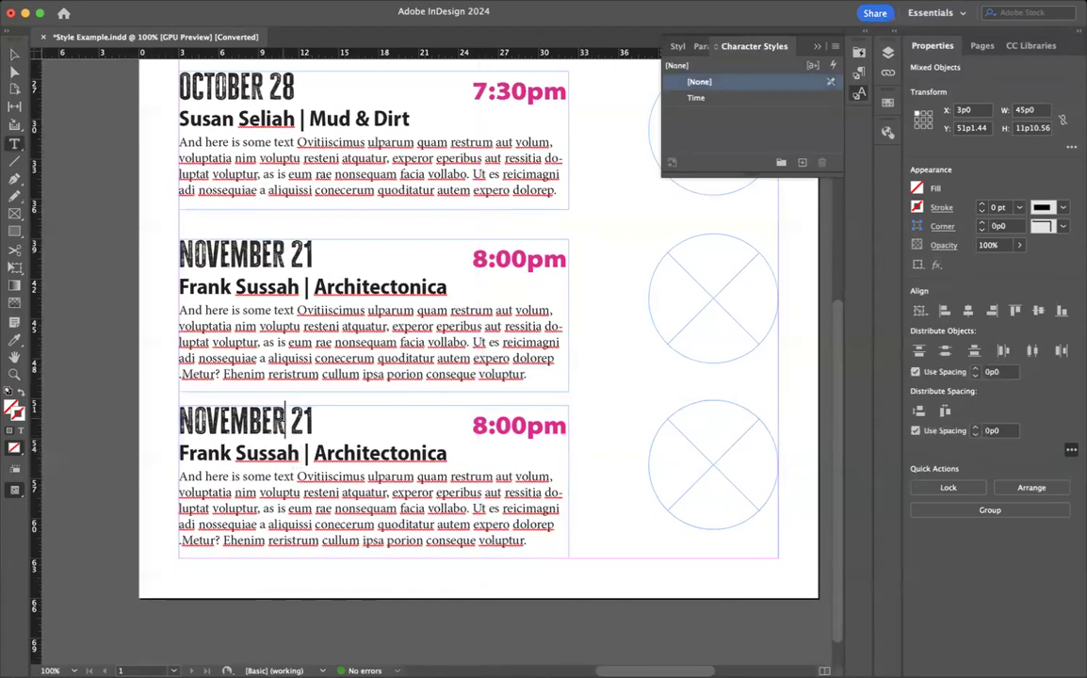
pyautogui.doubleClick(281, 419)
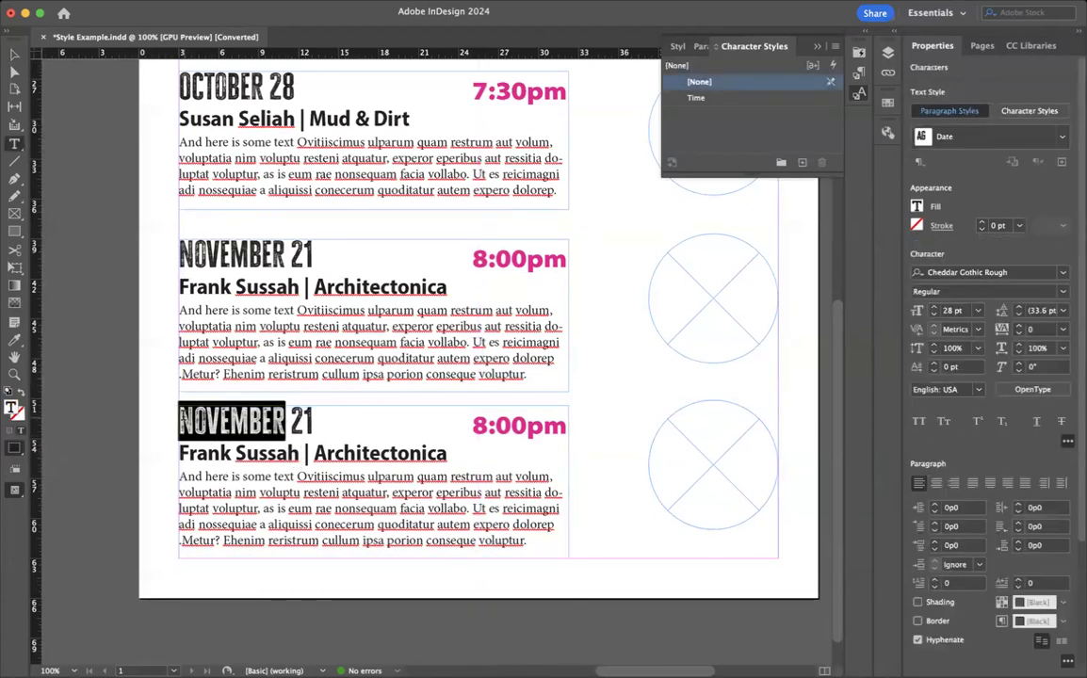
pyautogui.write('DECEMBER')
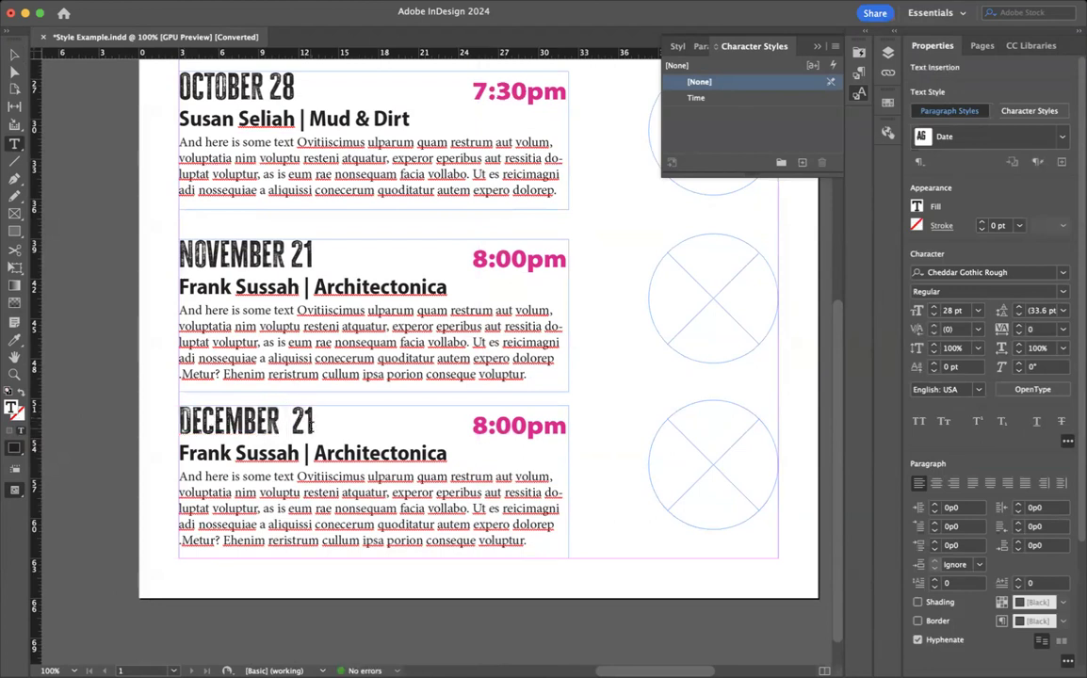
pyautogui.moveTo(288, 424); pyautogui.dragTo(314, 424)
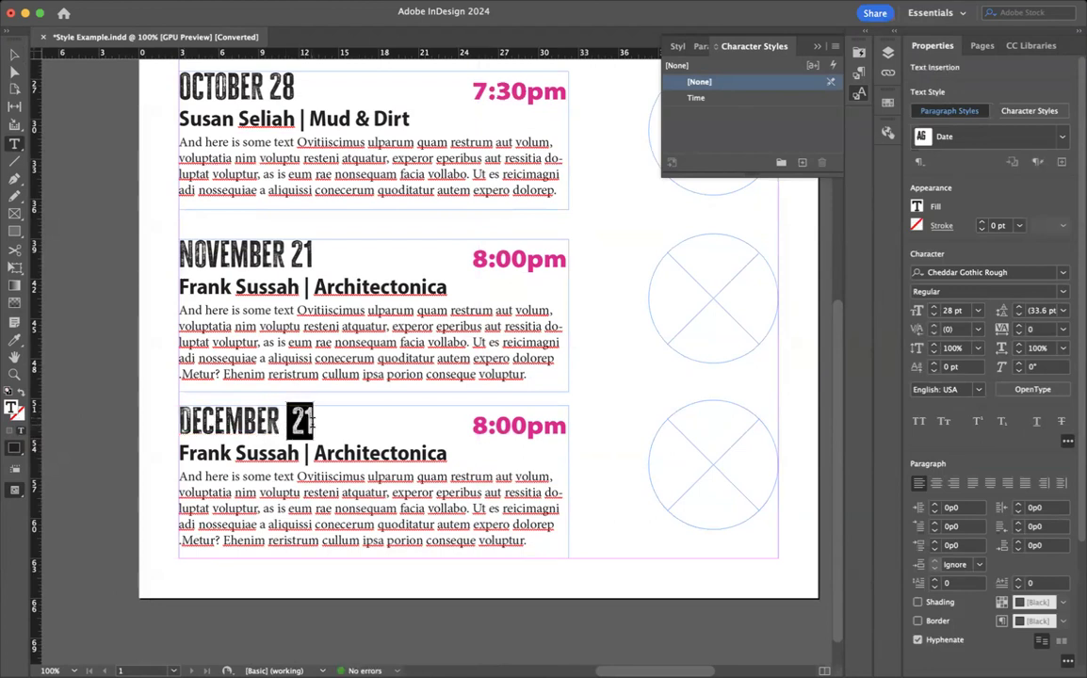
pyautogui.write('6')
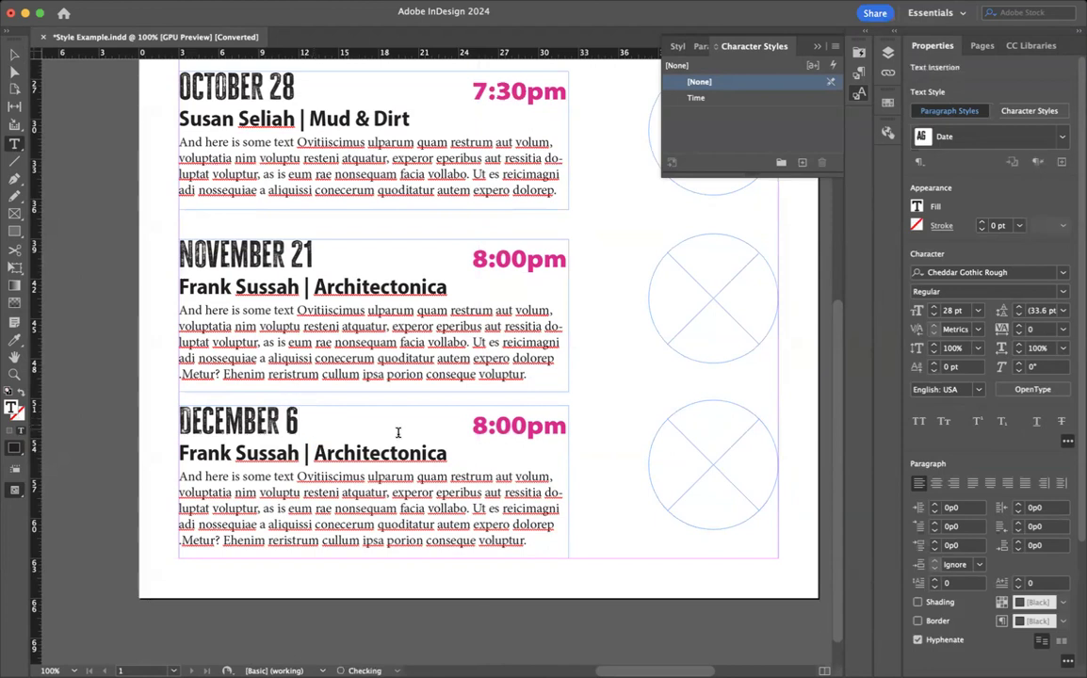
# Change the magenta time in the December listing to 7:00pm
pyautogui.doubleClick(481, 429)
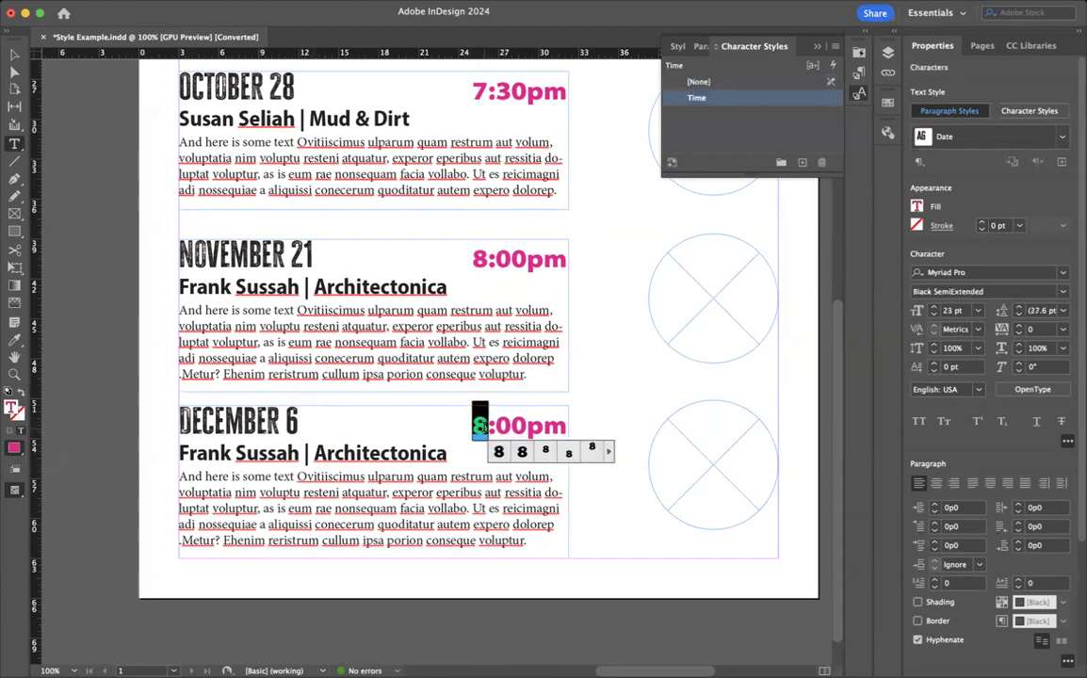
pyautogui.moveTo(503, 425)
pyautogui.moveTo(495, 425); pyautogui.dragTo(471, 426)
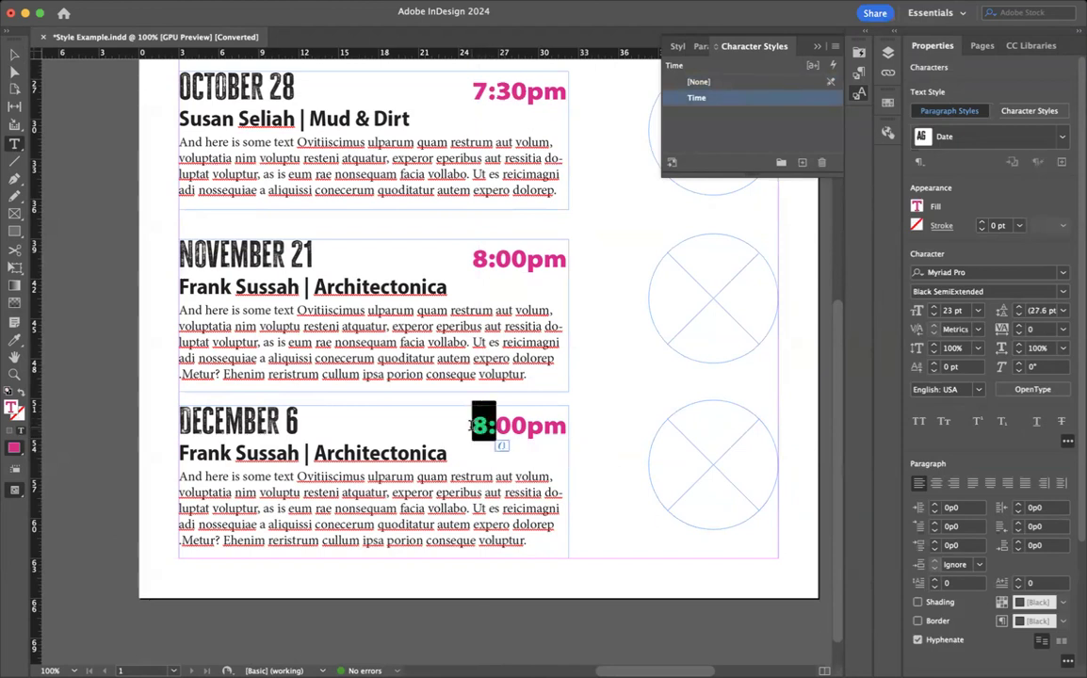
pyautogui.write('7:')
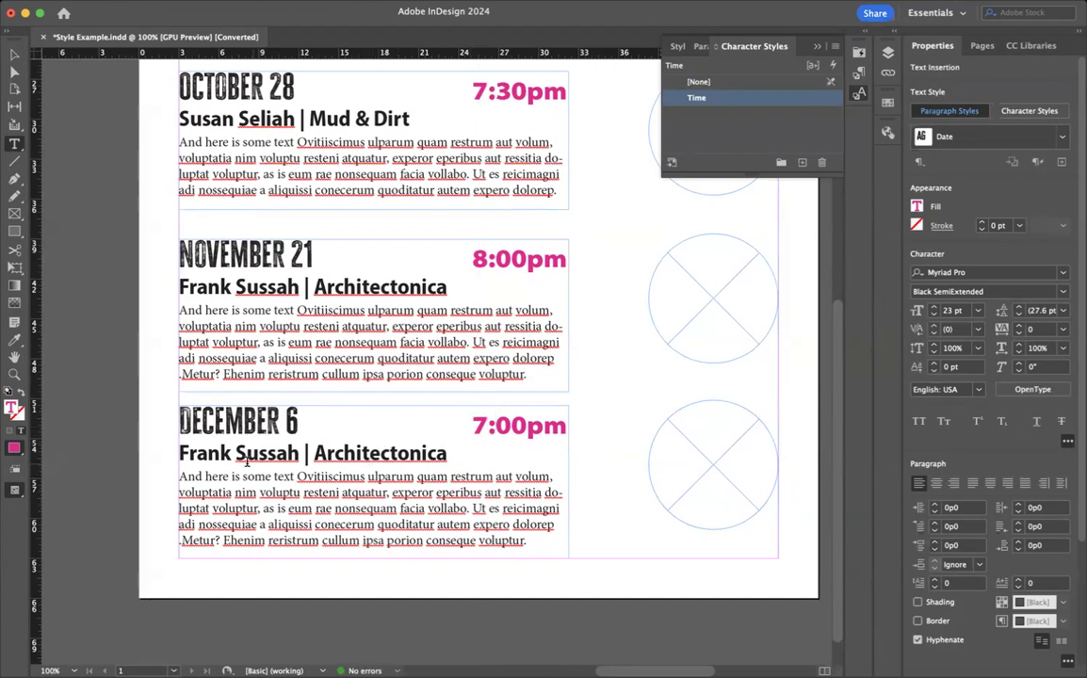
# Replace the December listing's name line with a new speaker's full name and affiliation, separated by a vertical bar
pyautogui.moveTo(443, 453); pyautogui.dragTo(173, 461)
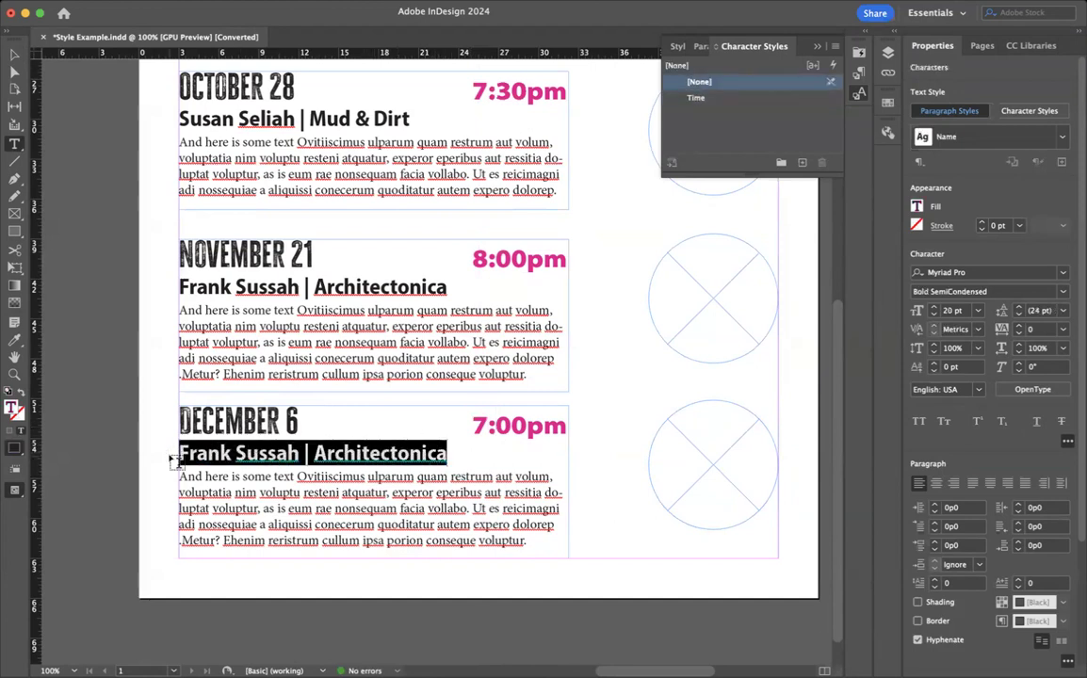
pyautogui.write('Bob Sargent')
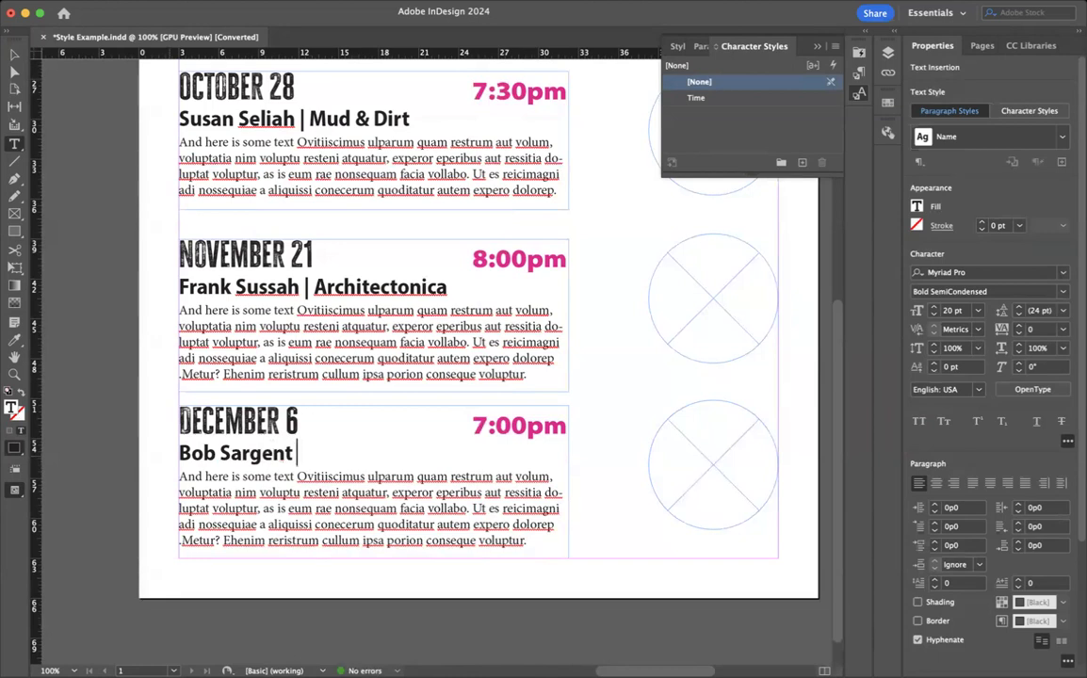
pyautogui.write(' | Arthur Anderson')
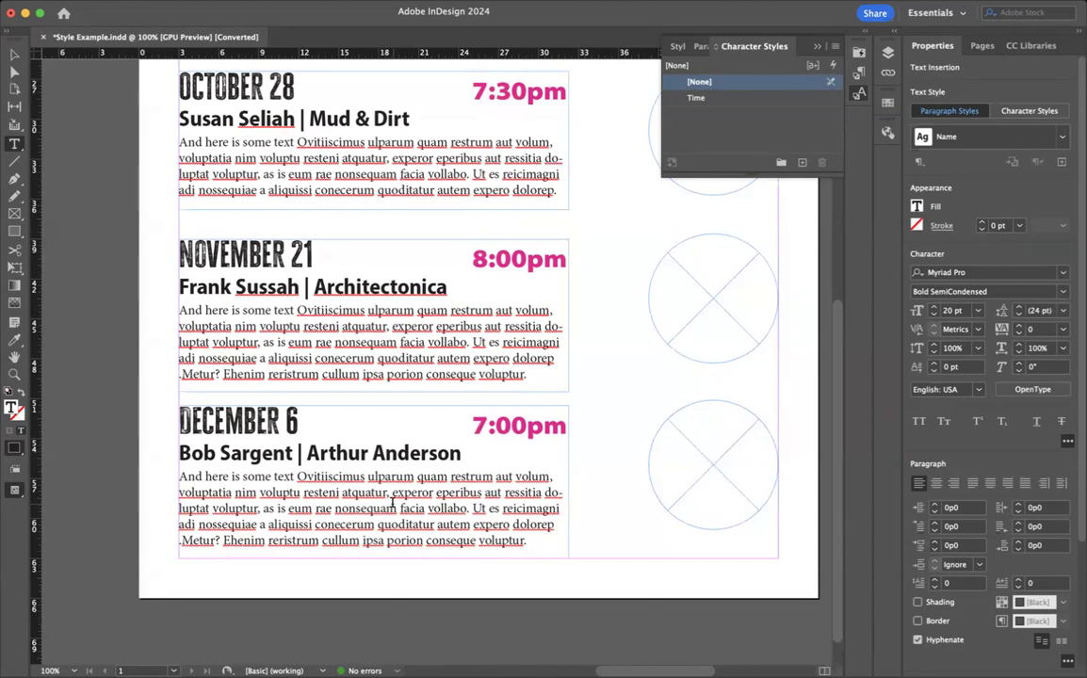
# Check which paragraph styles are applied to the November listing's name line and body text
pyautogui.scroll(3, 339, 497)
pyautogui.scroll(-2, 391, 502)
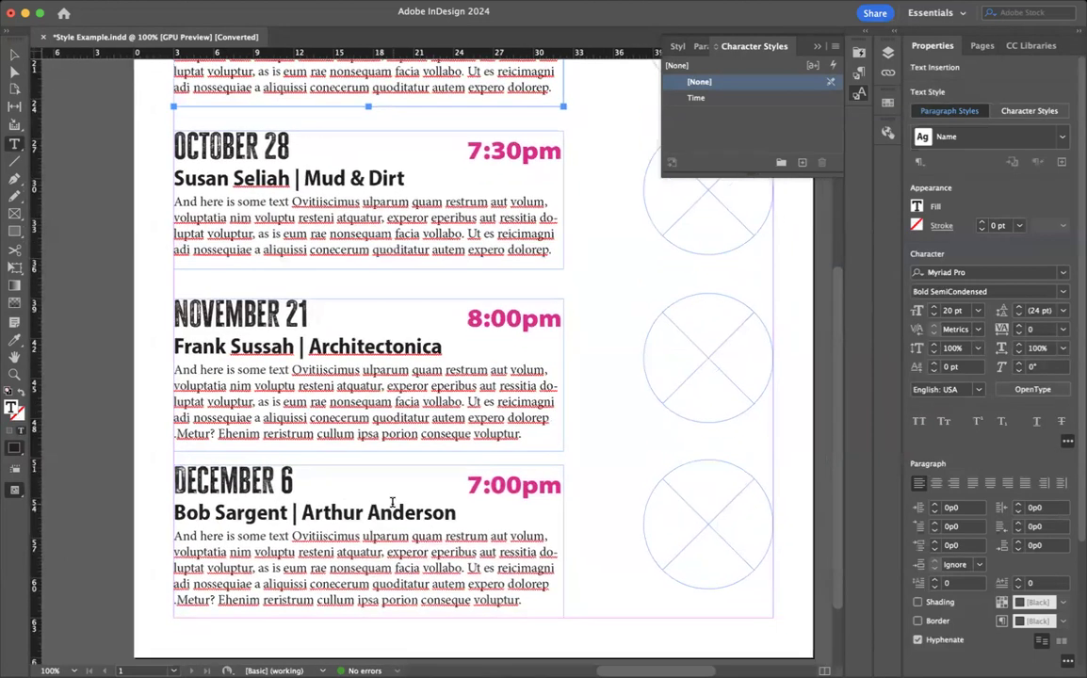
pyautogui.click(375, 305)
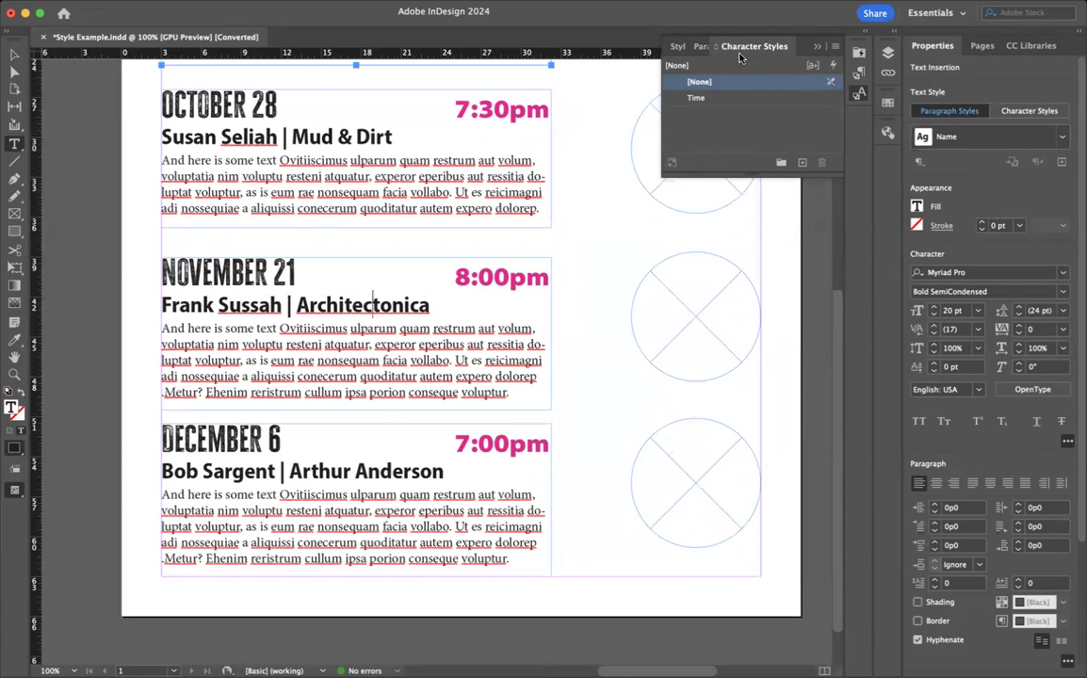
pyautogui.click(700, 46)
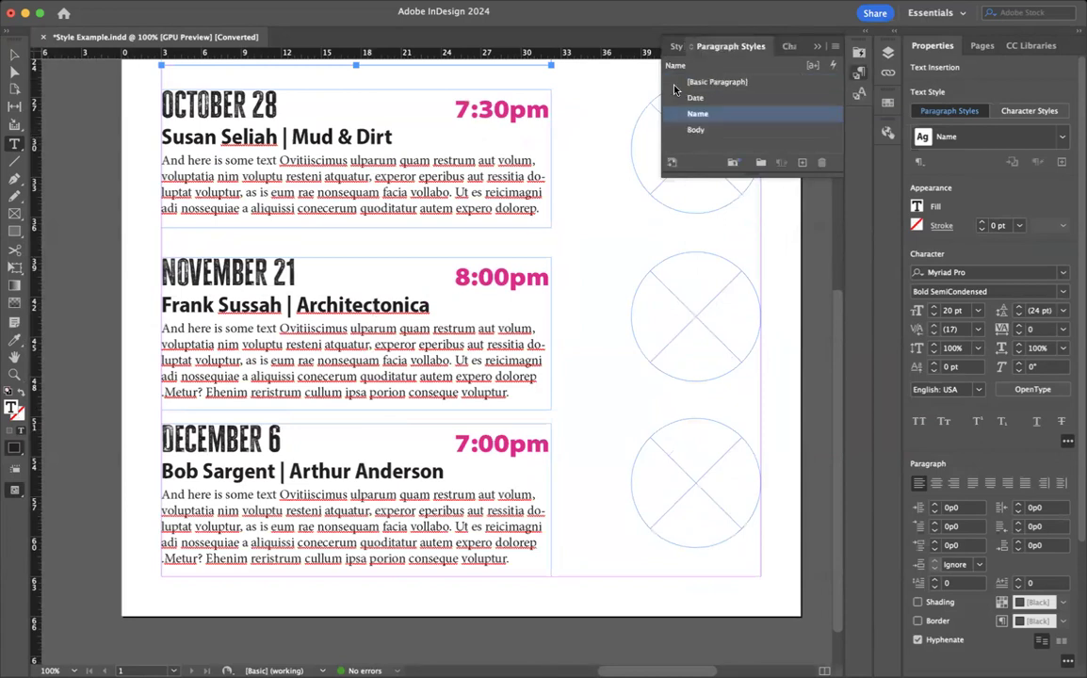
pyautogui.click(442, 344)
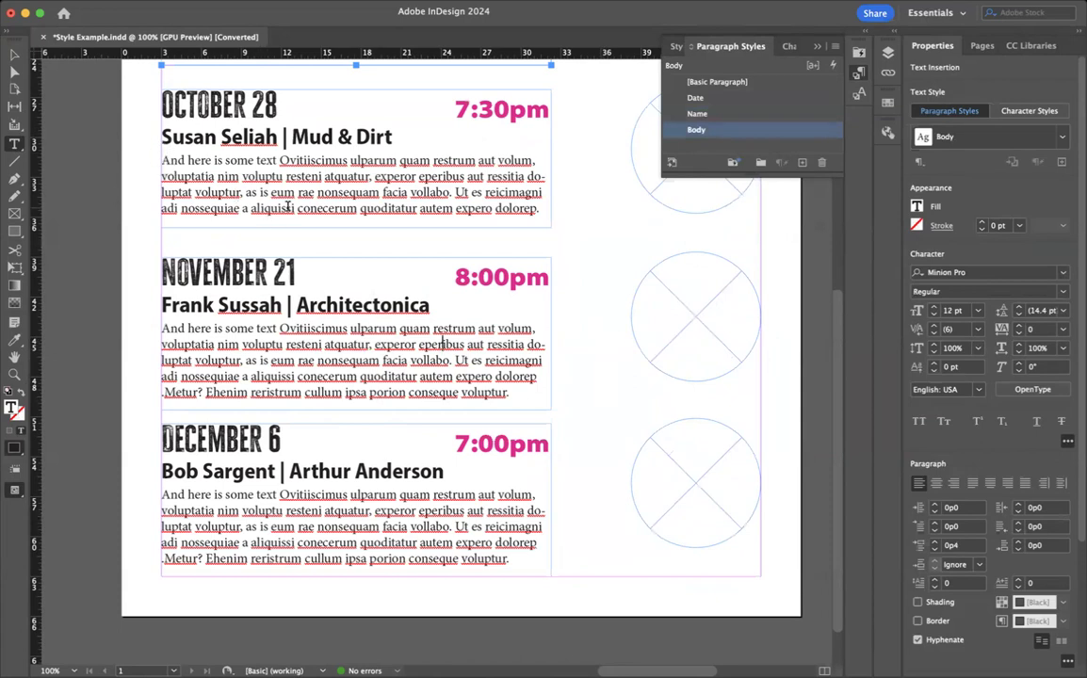
# Align the vertical centers of the September text frame and its circular frame, and group the two
pyautogui.scroll(4, 287, 205)
pyautogui.scroll(1, 287, 205)
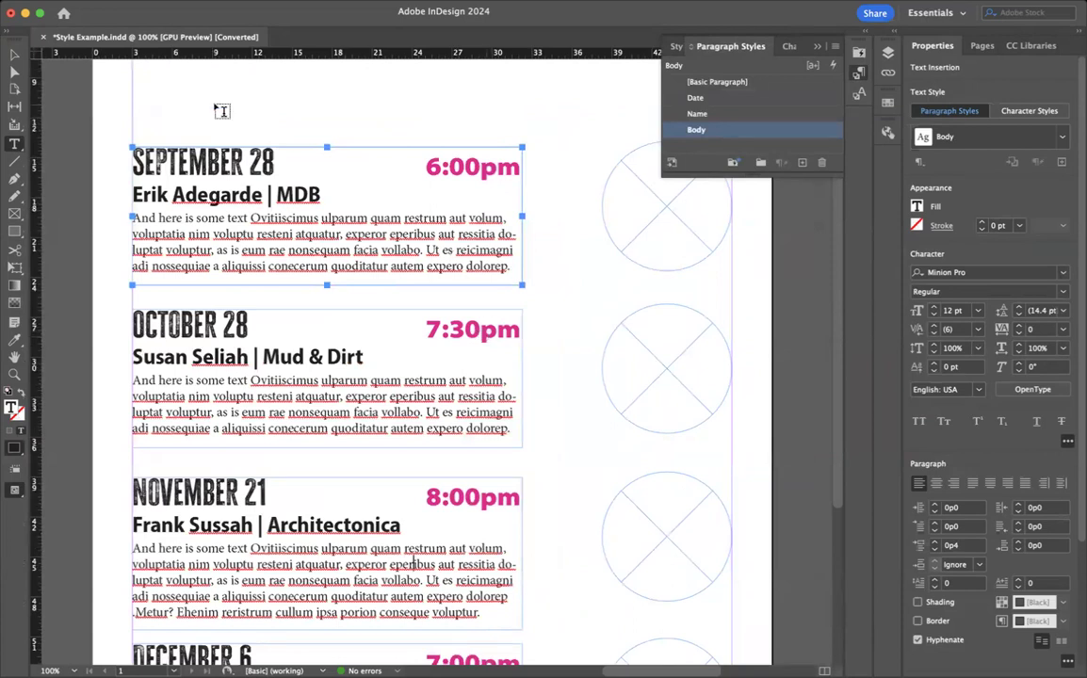
pyautogui.click(14, 54)
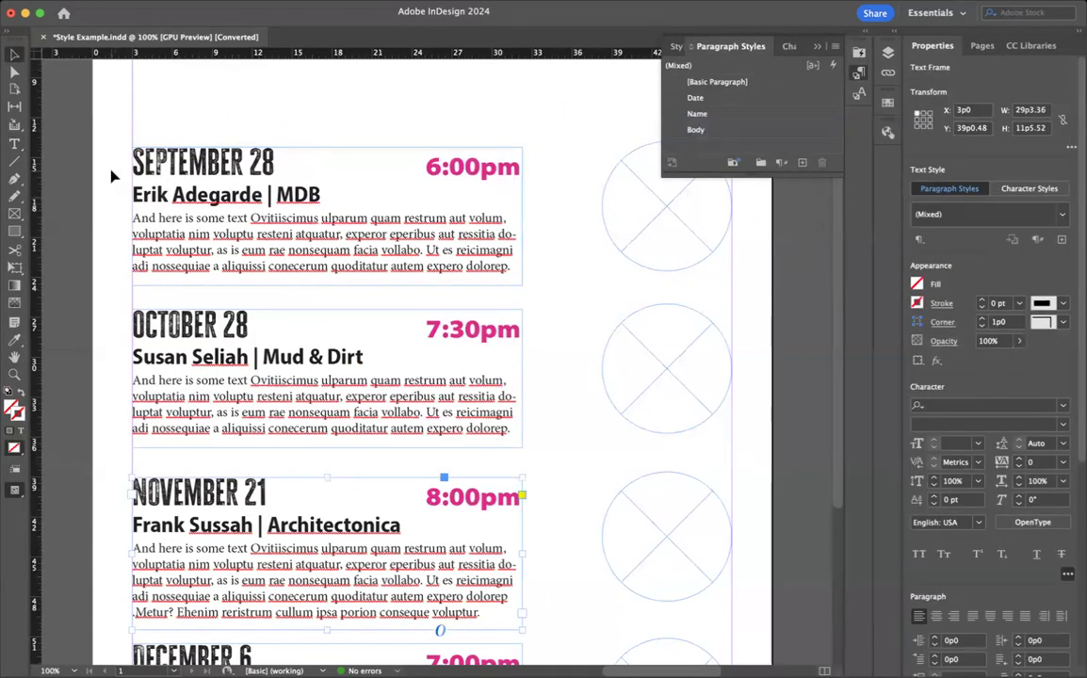
pyautogui.moveTo(110, 171); pyautogui.dragTo(662, 252)
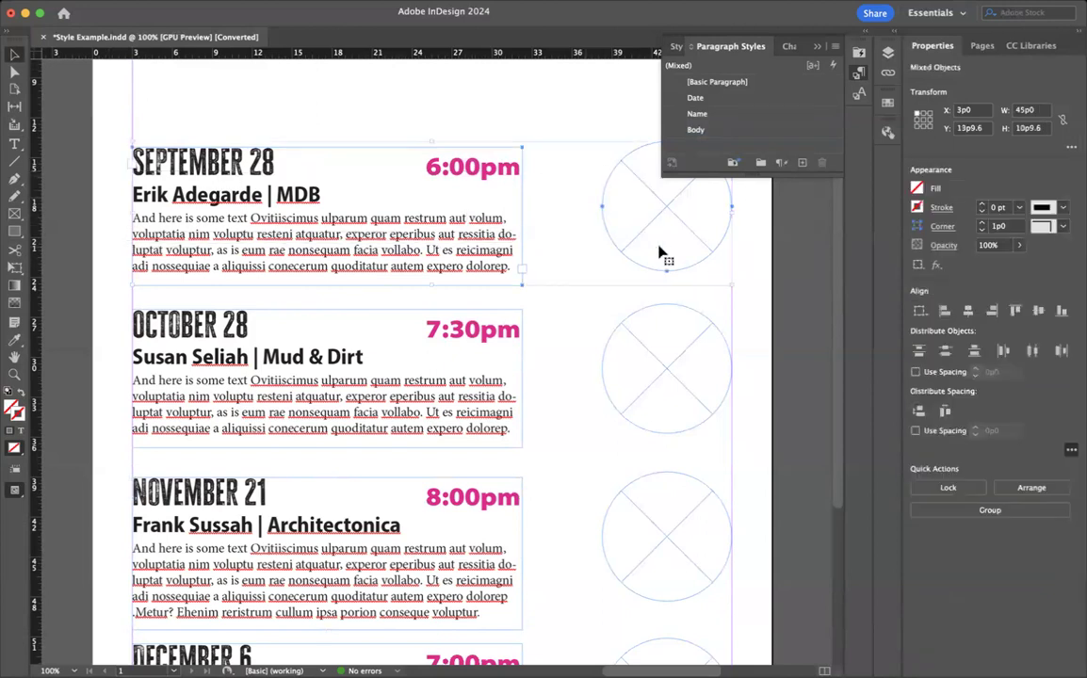
pyautogui.click(1015, 311)
pyautogui.press('super+g')
# Align the vertical centers of the October text frame and its circular frame, and group the two
pyautogui.moveTo(111, 347); pyautogui.dragTo(660, 417)
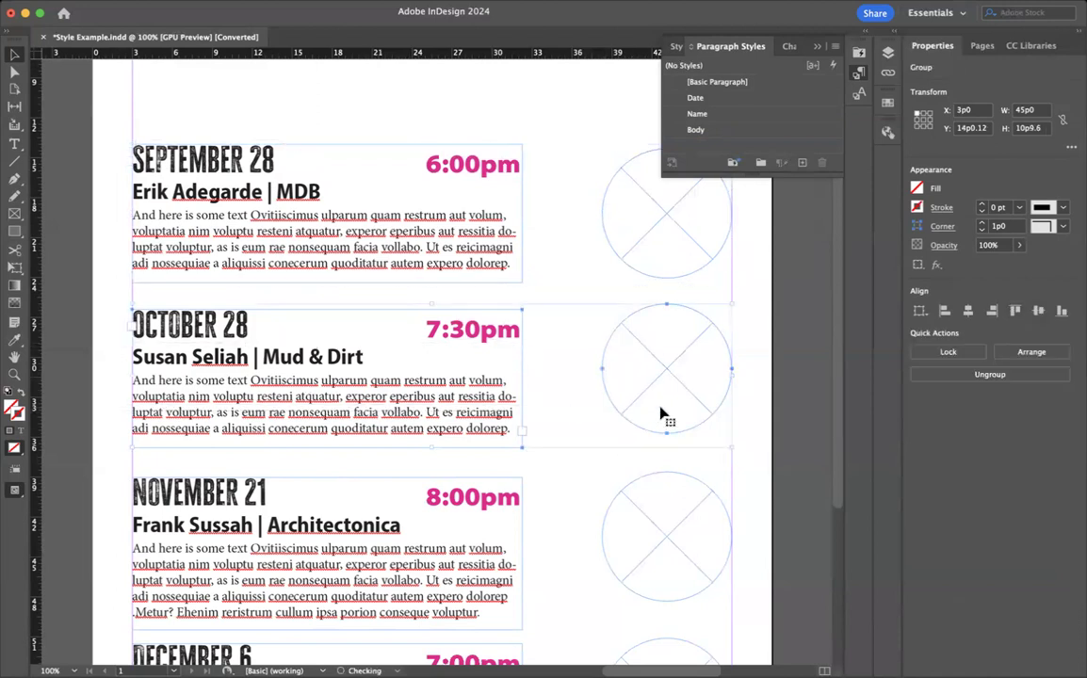
pyautogui.click(1039, 314)
pyautogui.press('super+g')
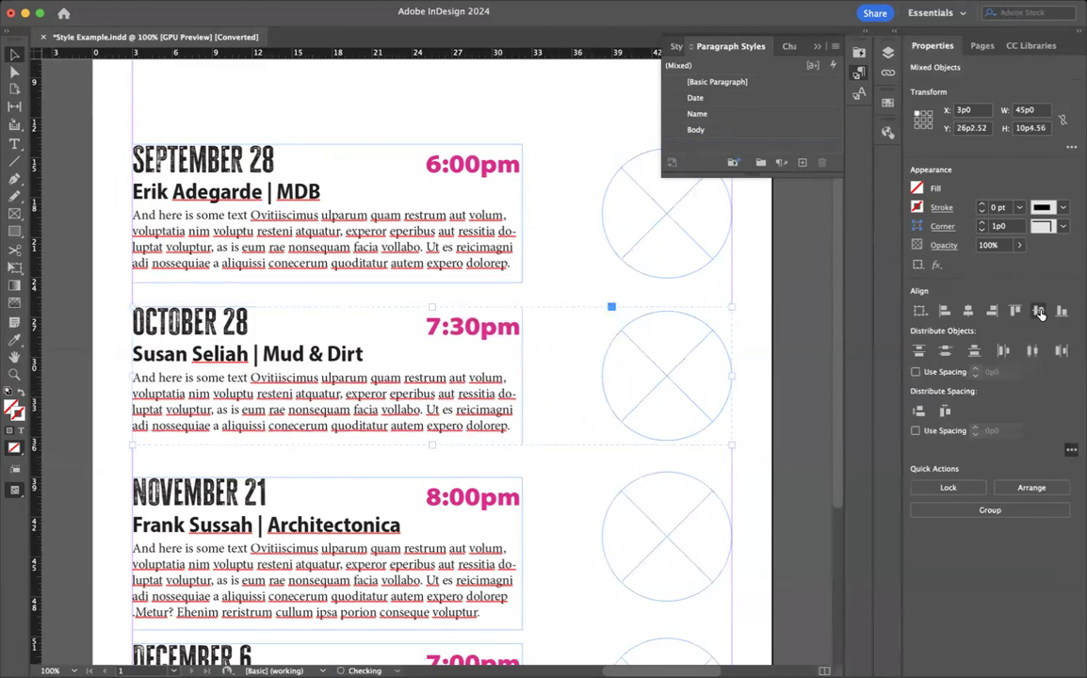
# Align the vertical centers of the November text frame and its circular frame, and group the two
pyautogui.moveTo(114, 515); pyautogui.dragTo(684, 562)
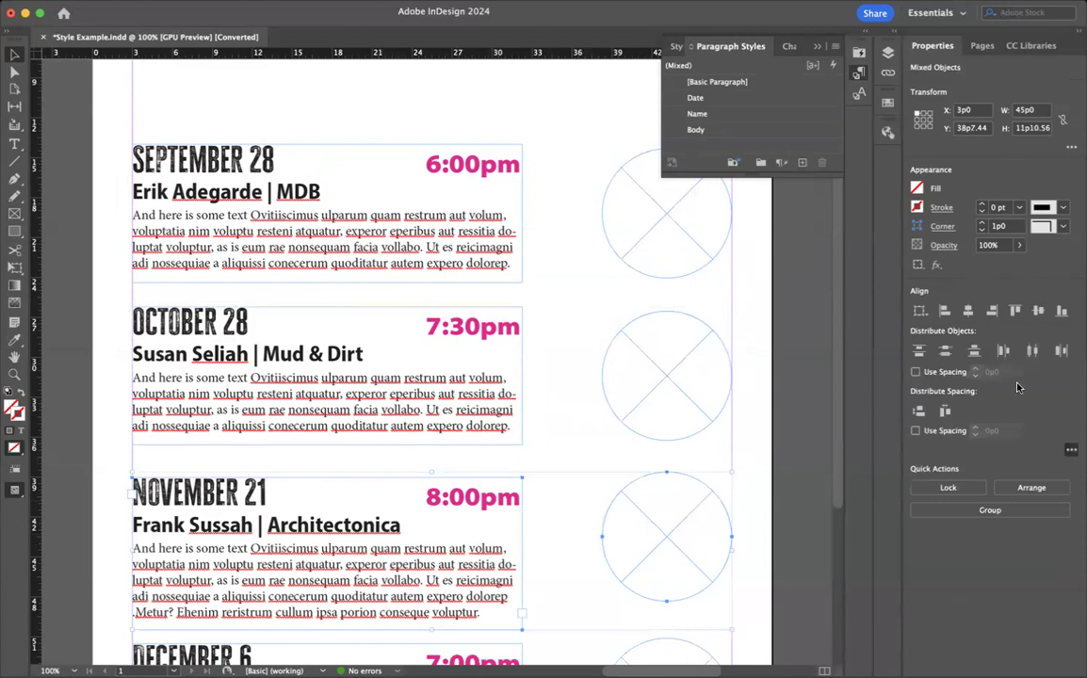
pyautogui.click(1038, 310)
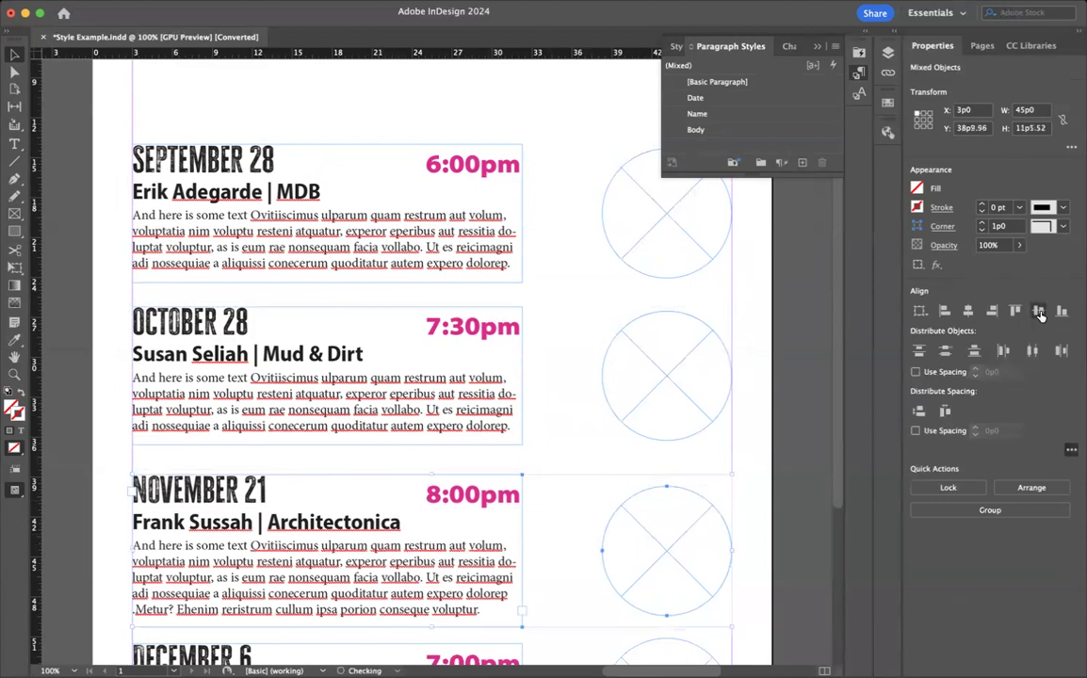
pyautogui.press('super+g')
# Align the vertical centers of the December text frame and its circular frame, and group the two
pyautogui.scroll(-5, 627, 389)
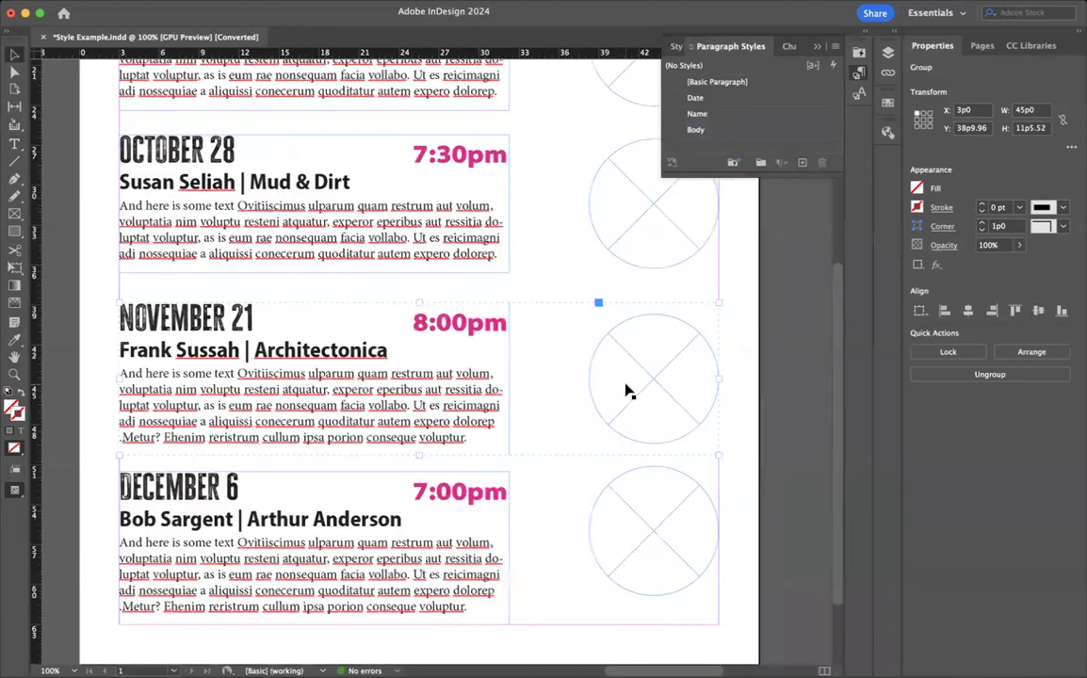
pyautogui.moveTo(86, 507); pyautogui.dragTo(701, 538)
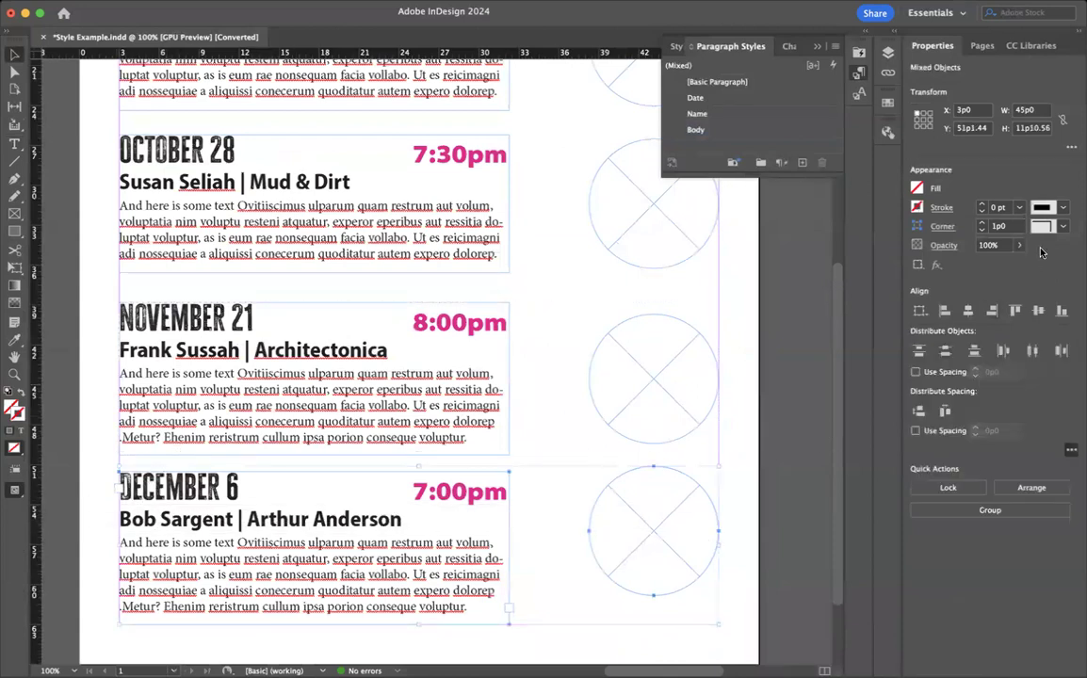
pyautogui.click(1037, 311)
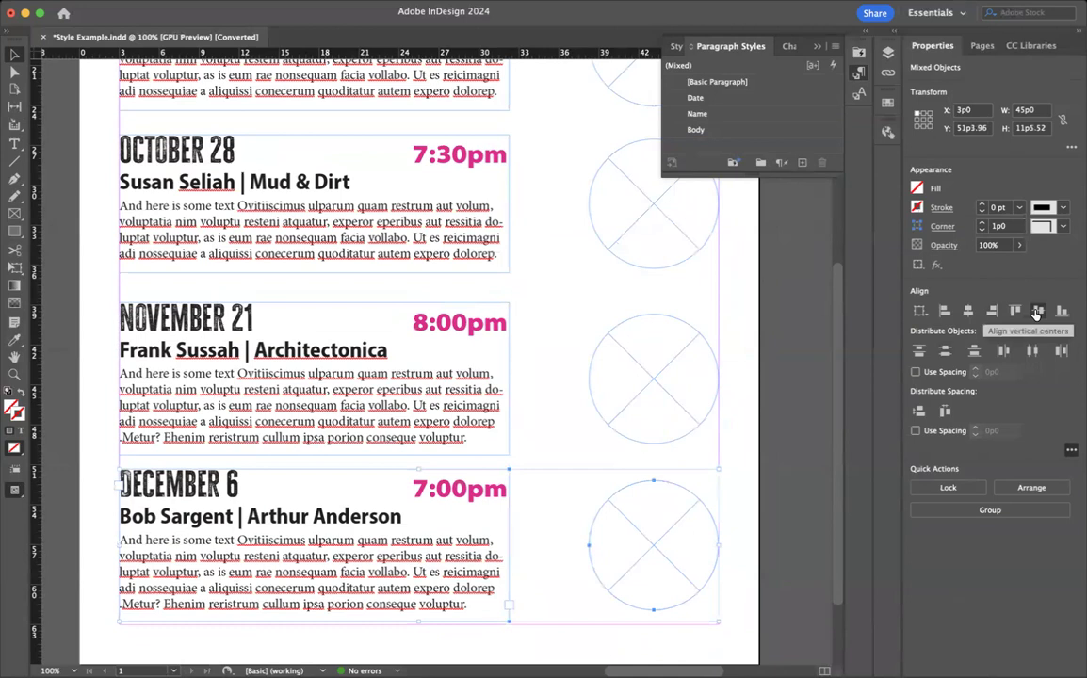
pyautogui.press('super+g')
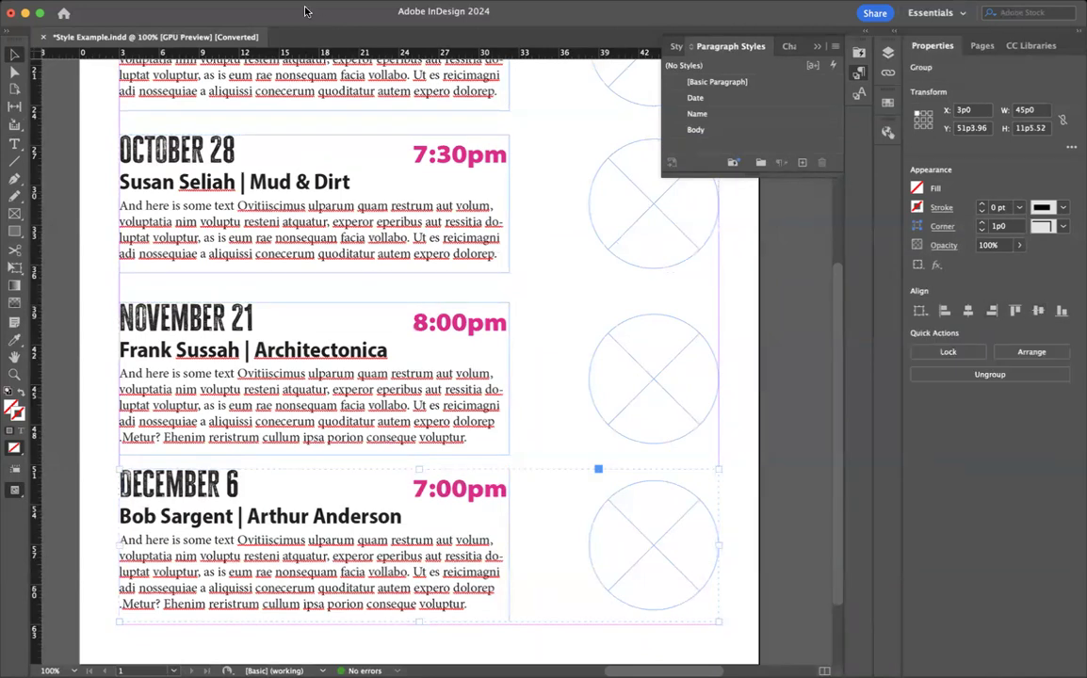
# Distribute the vertical space evenly between the four listing groups and deselect them
pyautogui.moveTo(102, 81); pyautogui.dragTo(428, 479)
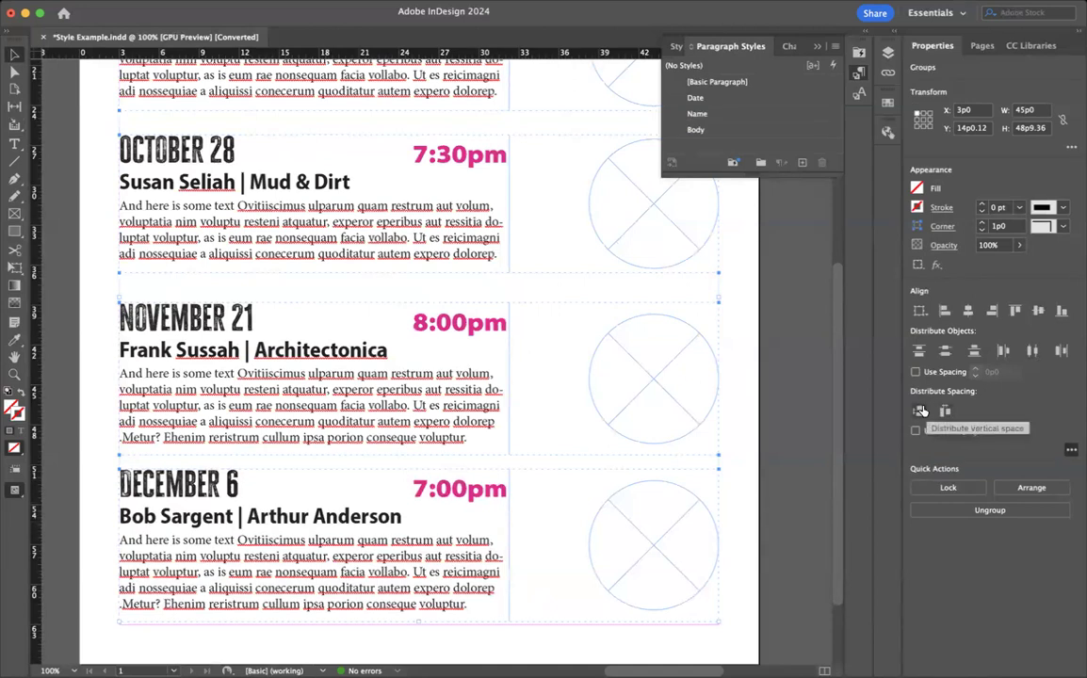
pyautogui.click(918, 411)
pyautogui.click(800, 412)
# Review the spacing of the four listings from September to December and view the document's character styles
pyautogui.scroll(-1, 799, 412)
pyautogui.scroll(-2, 799, 412)
pyautogui.scroll(3, 799, 411)
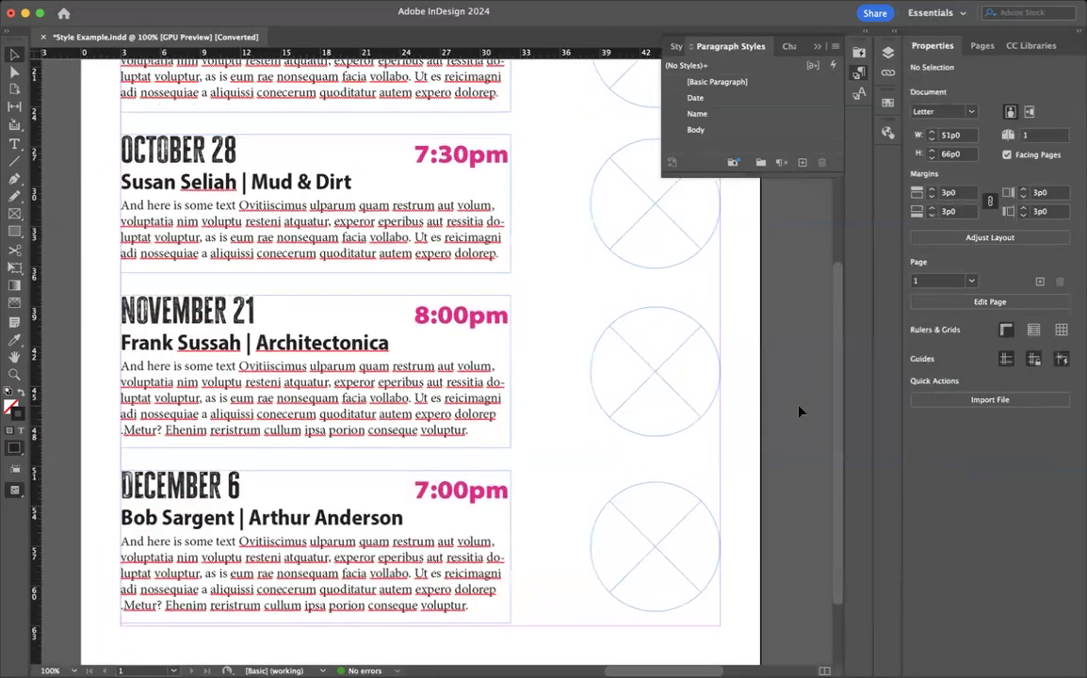
pyautogui.scroll(5, 799, 412)
pyautogui.scroll(-2, 800, 411)
pyautogui.scroll(-3, 800, 411)
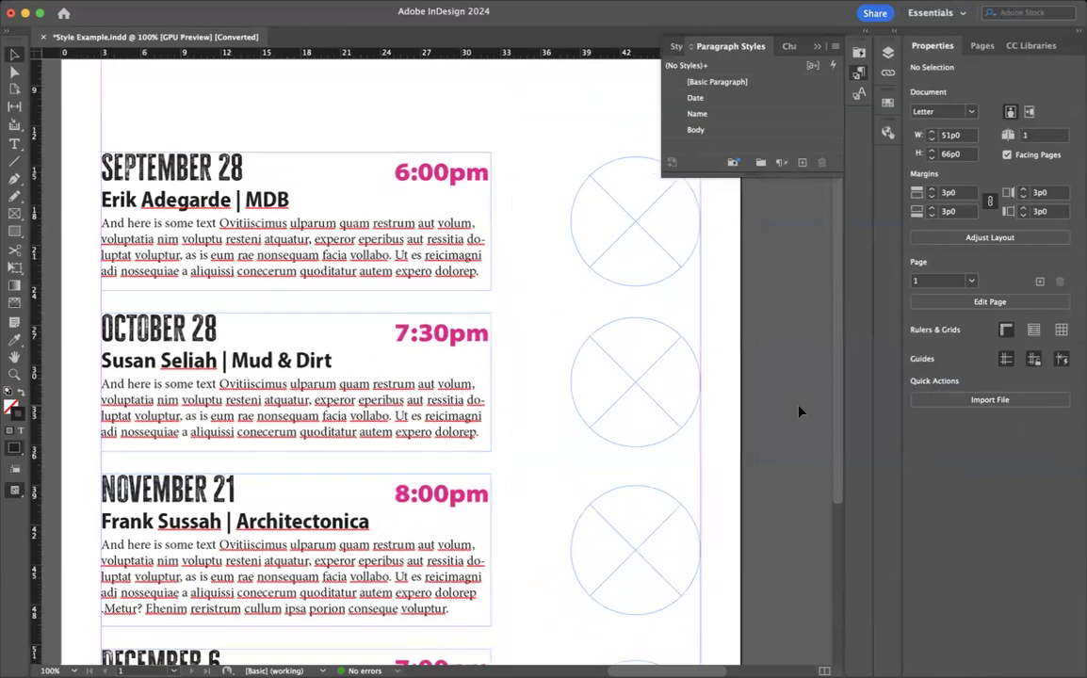
pyautogui.scroll(-1, 800, 411)
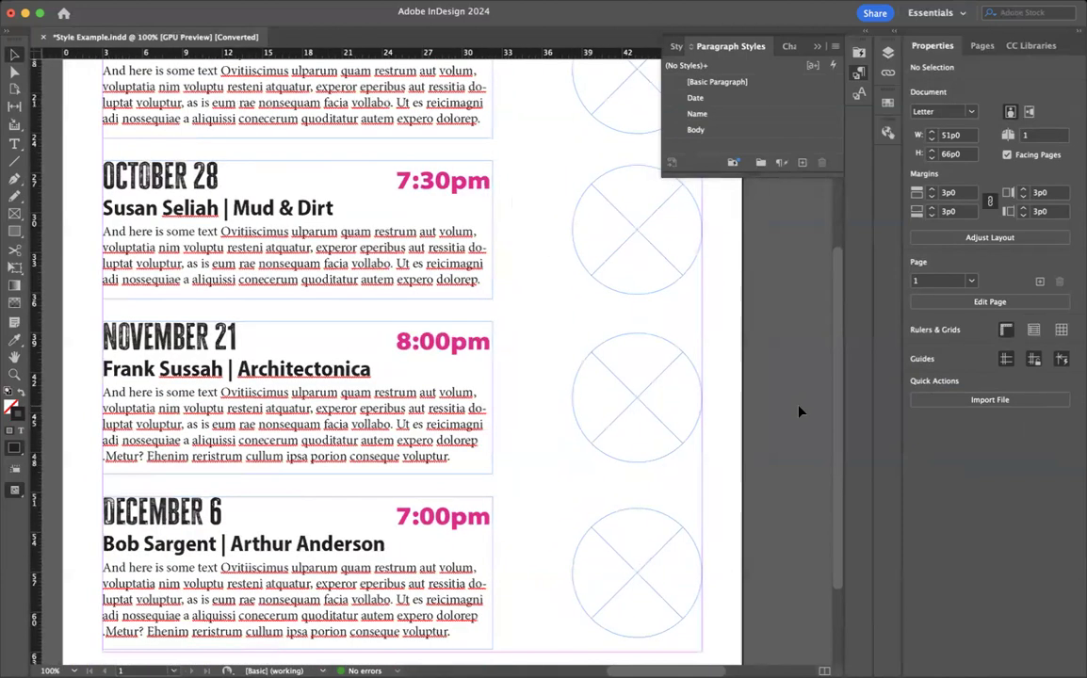
pyautogui.scroll(1, 799, 411)
pyautogui.scroll(2, 799, 411)
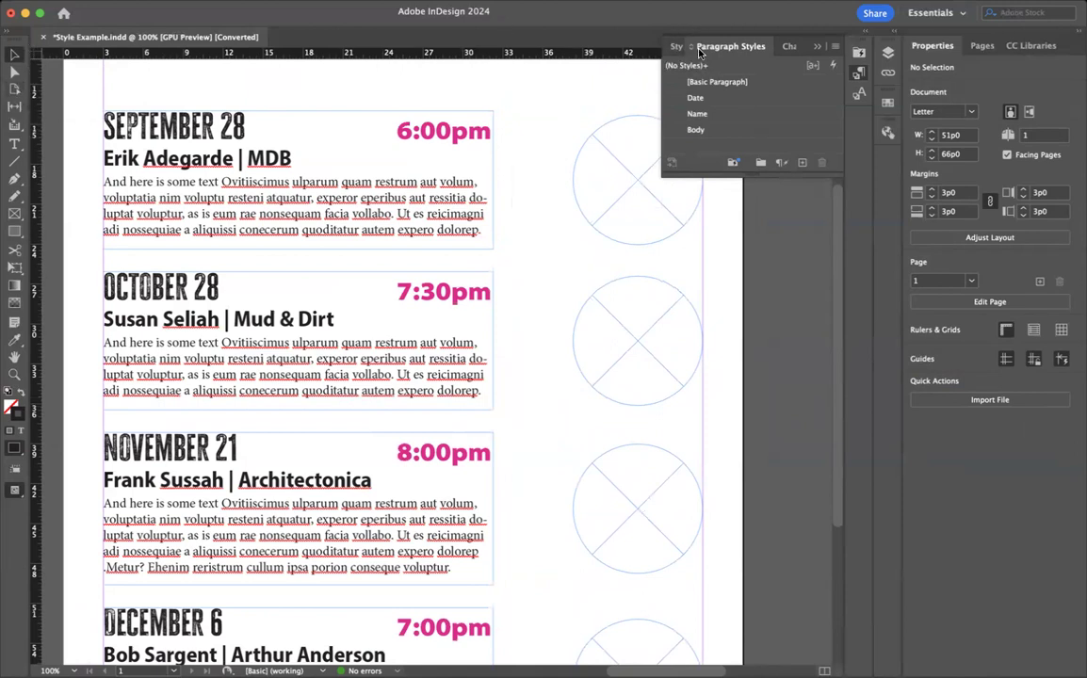
pyautogui.click(784, 49)
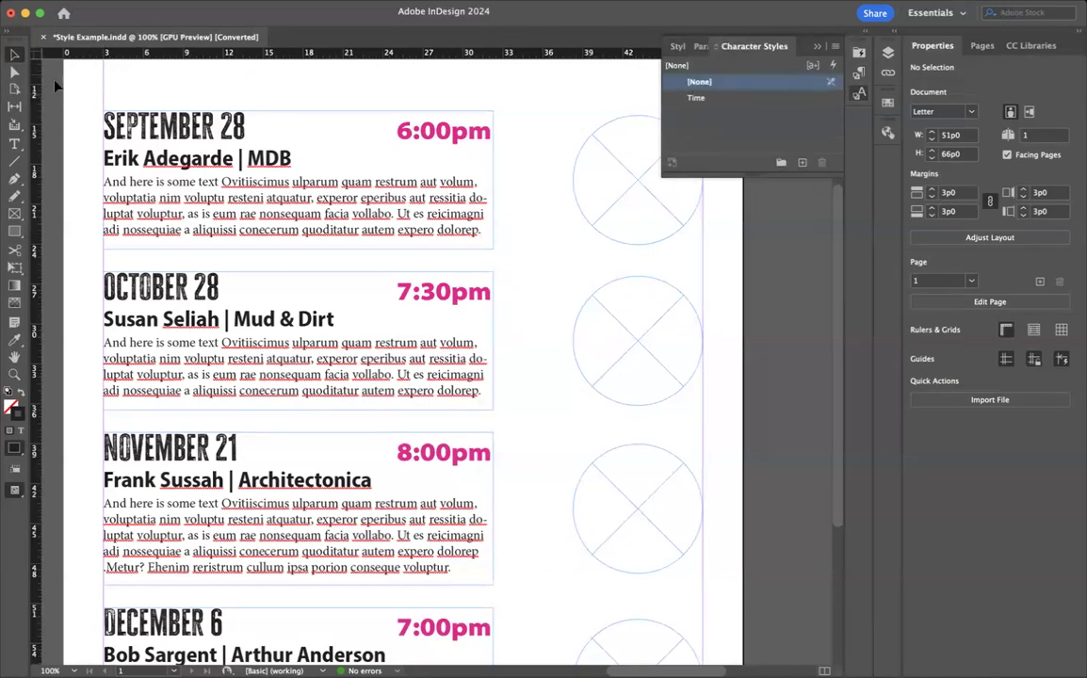
# Change the Time character style's color to C=100 M=0 Y=0 K=0 and preview it on the listings
pyautogui.doubleClick(694, 99)
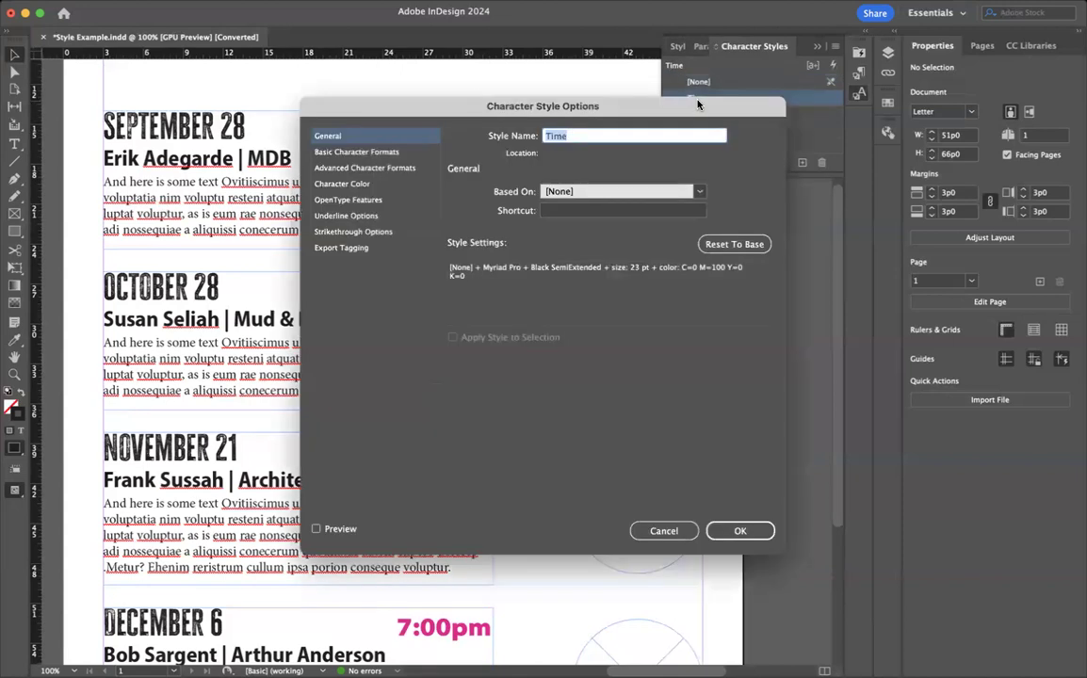
pyautogui.click(320, 183)
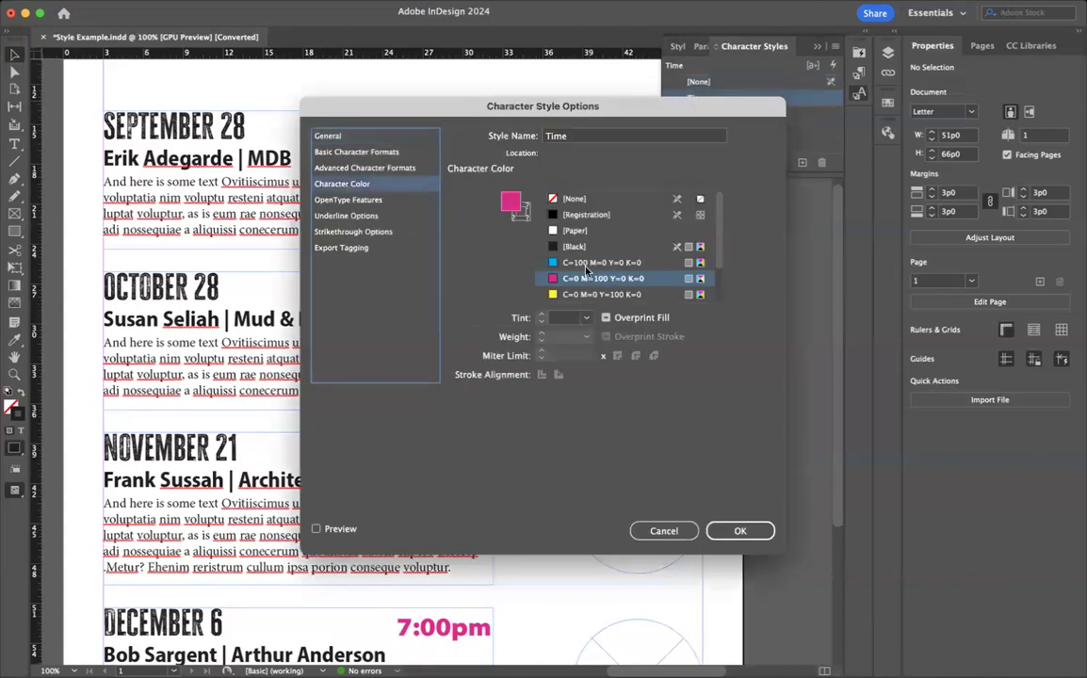
pyautogui.click(586, 264)
pyautogui.moveTo(497, 118); pyautogui.dragTo(721, 113)
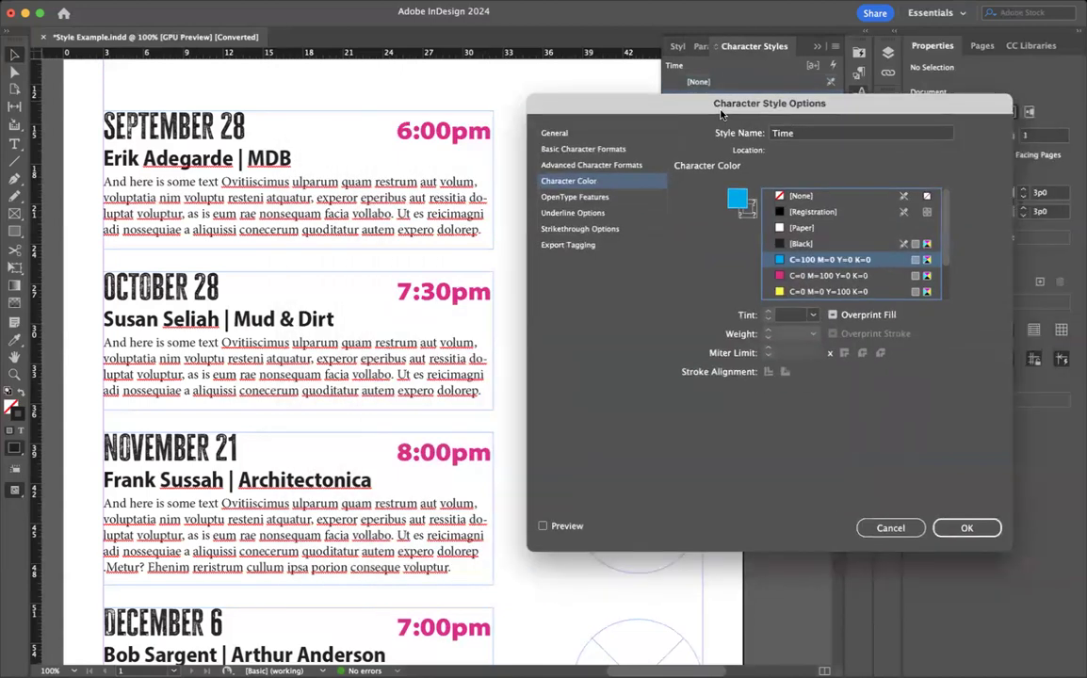
pyautogui.click(538, 524)
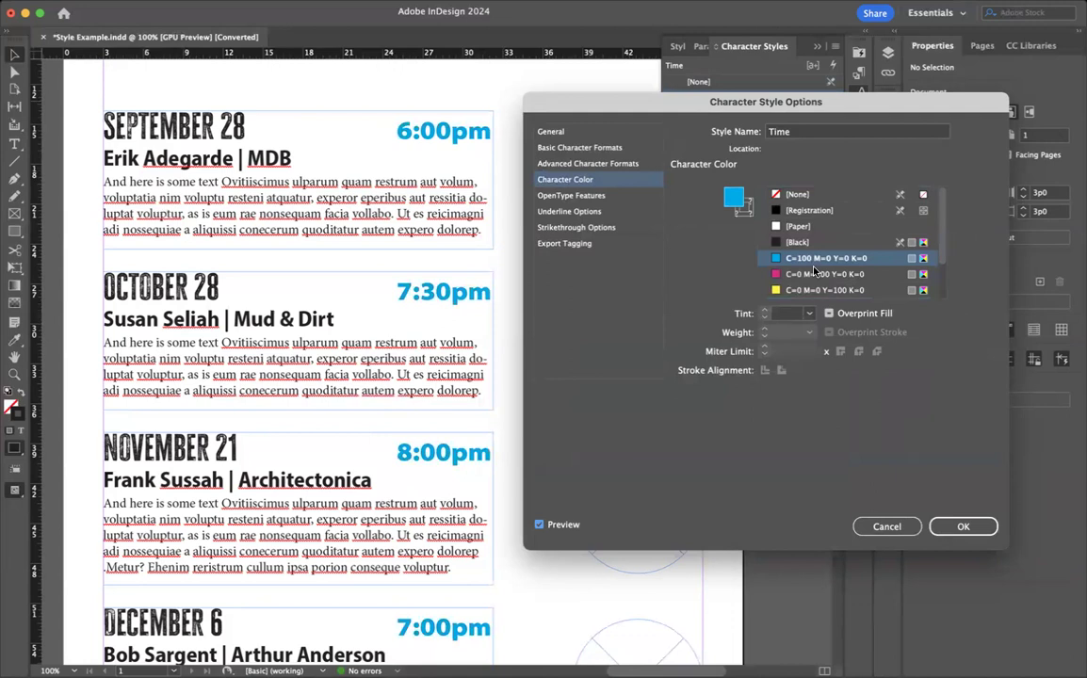
# Set the Time character style's font family to Rockwell Std
pyautogui.click(566, 149)
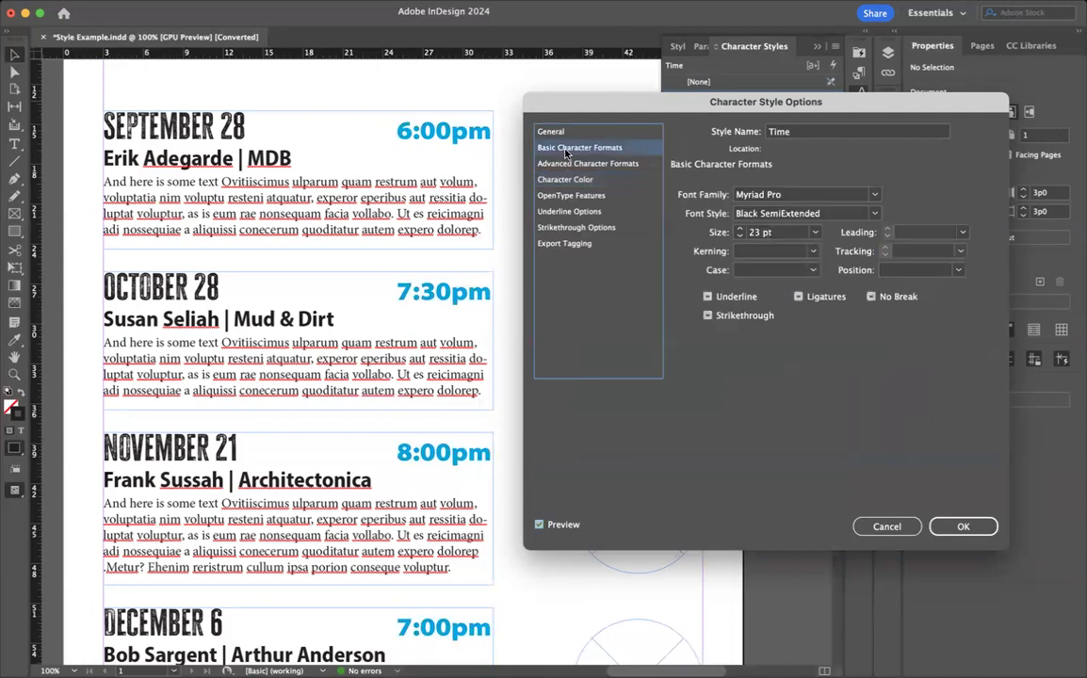
pyautogui.click(874, 194)
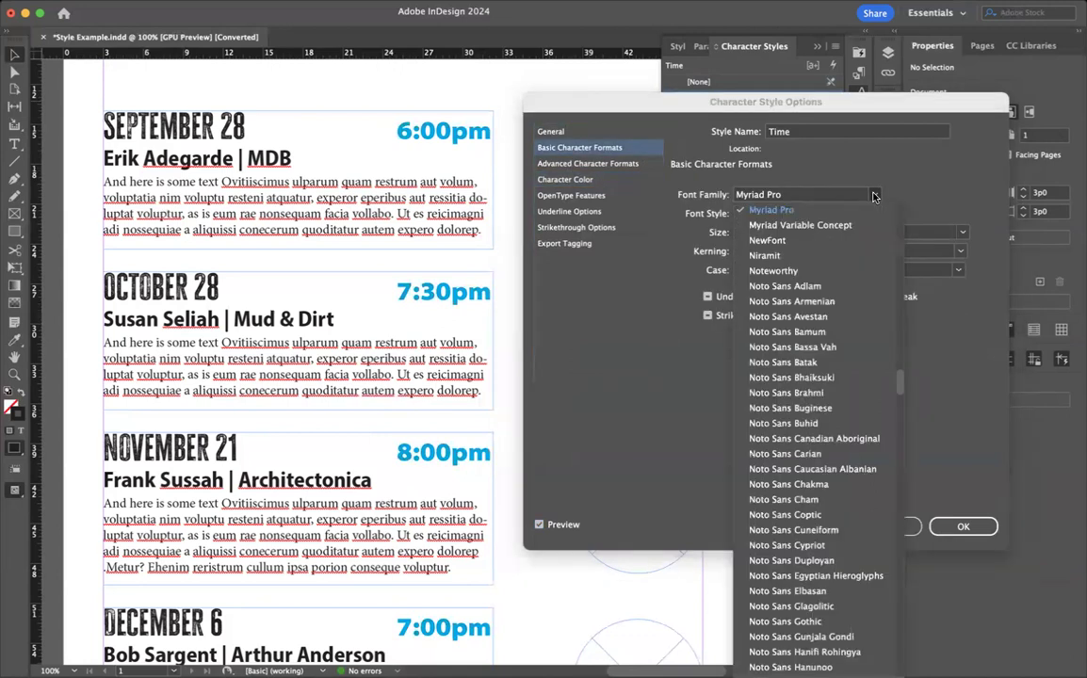
pyautogui.click(827, 322)
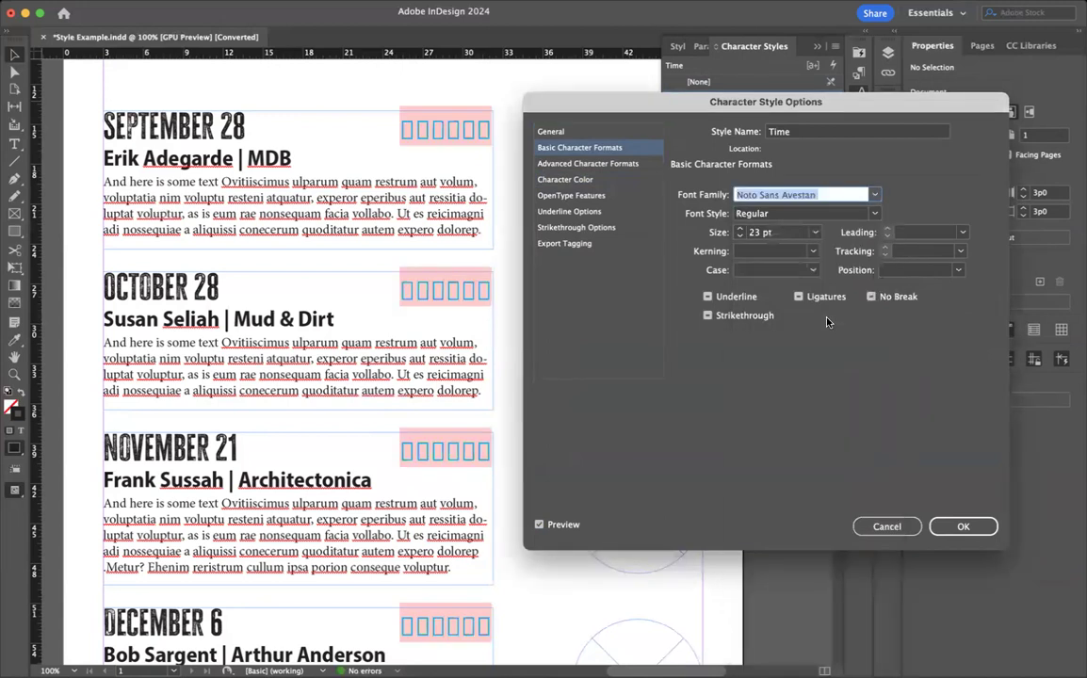
pyautogui.click(873, 194)
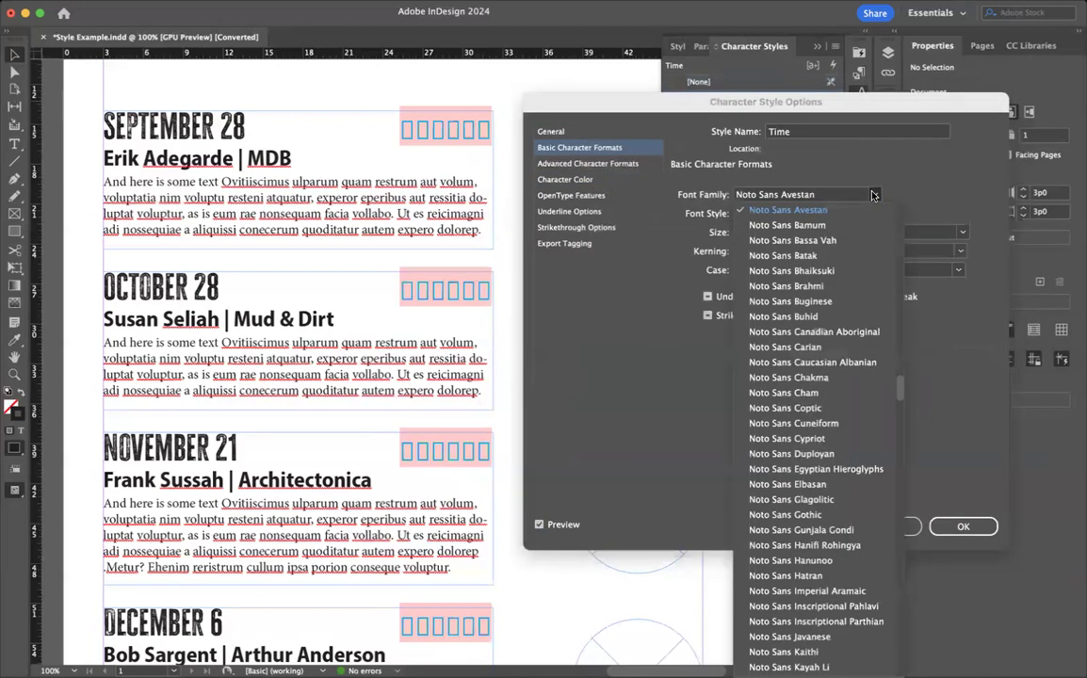
pyautogui.scroll(-4, 796, 431)
pyautogui.scroll(-15, 796, 430)
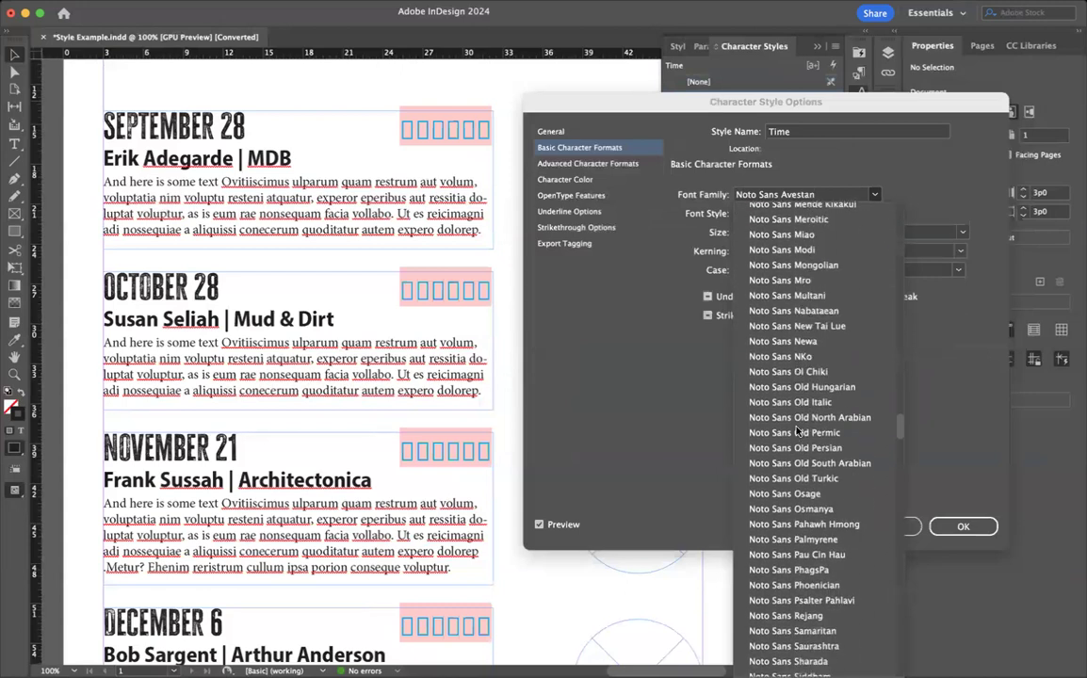
pyautogui.scroll(-10, 795, 430)
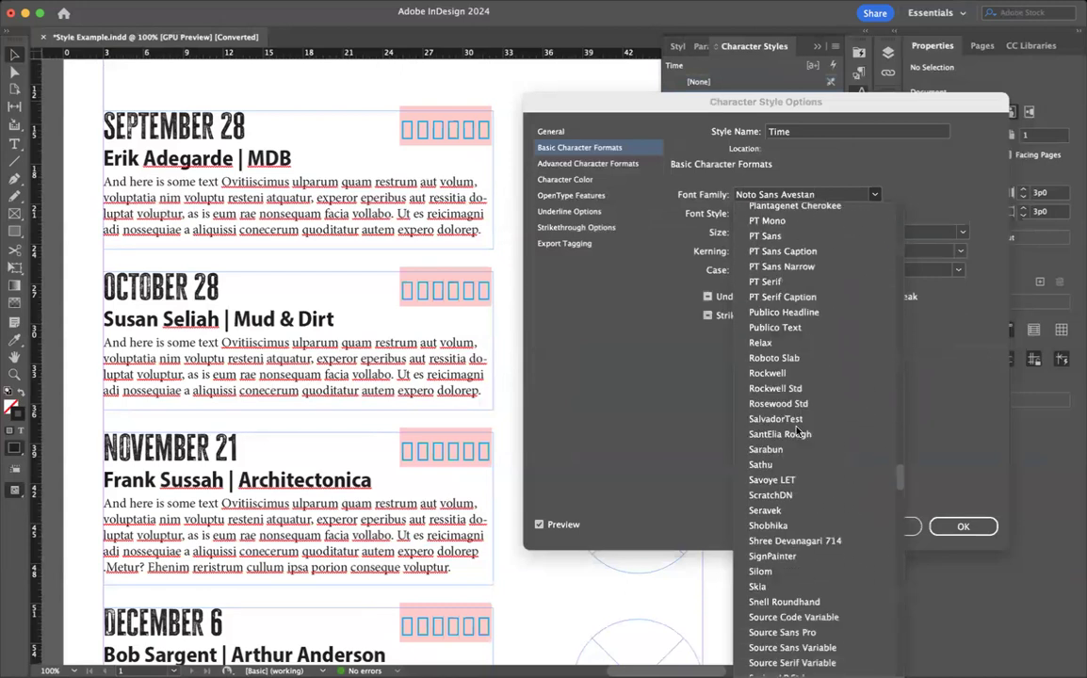
pyautogui.click(775, 389)
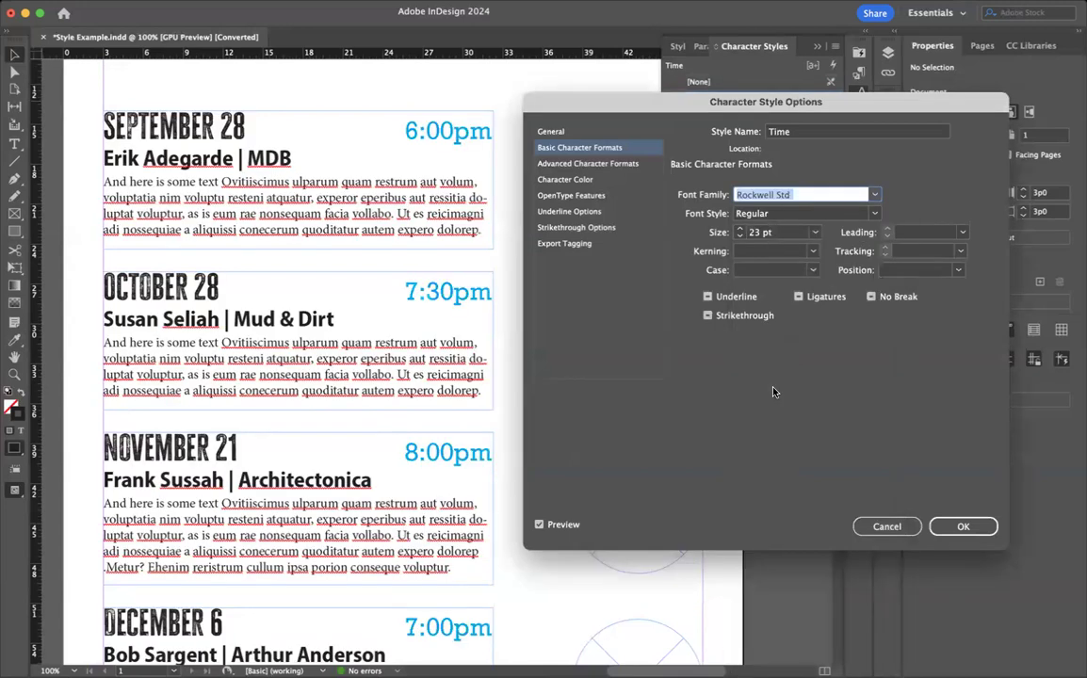
# Set the Time character style's font size to 21 pt
pyautogui.click(740, 229)
pyautogui.click(740, 230)
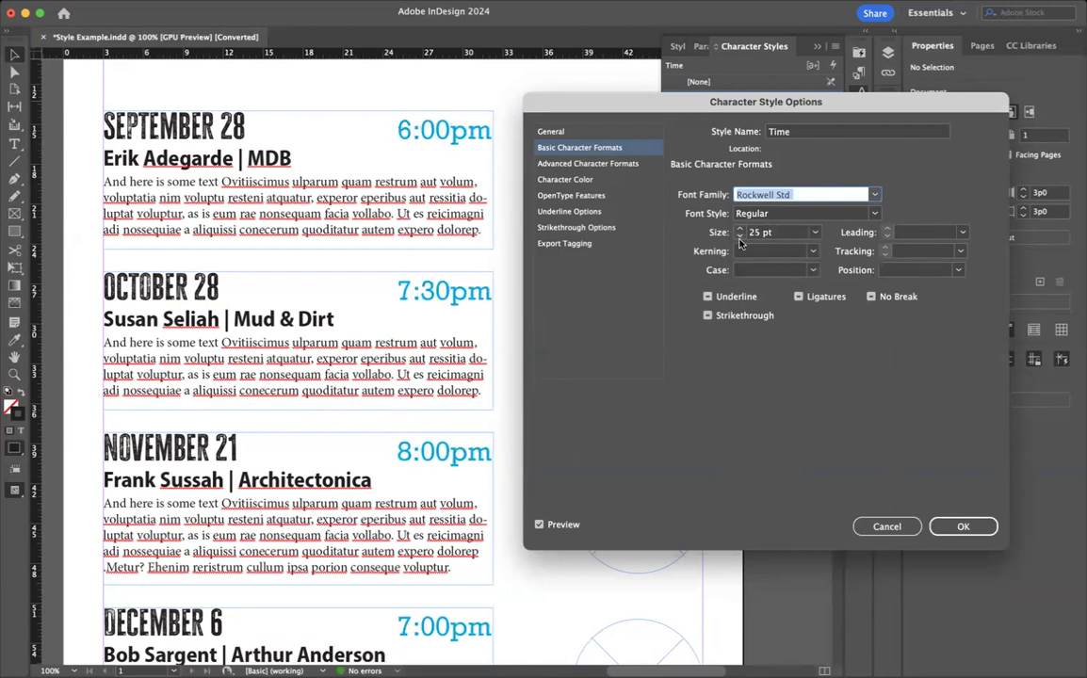
pyautogui.click(740, 236)
pyautogui.click(741, 237)
pyautogui.click(740, 236)
pyautogui.click(740, 236)
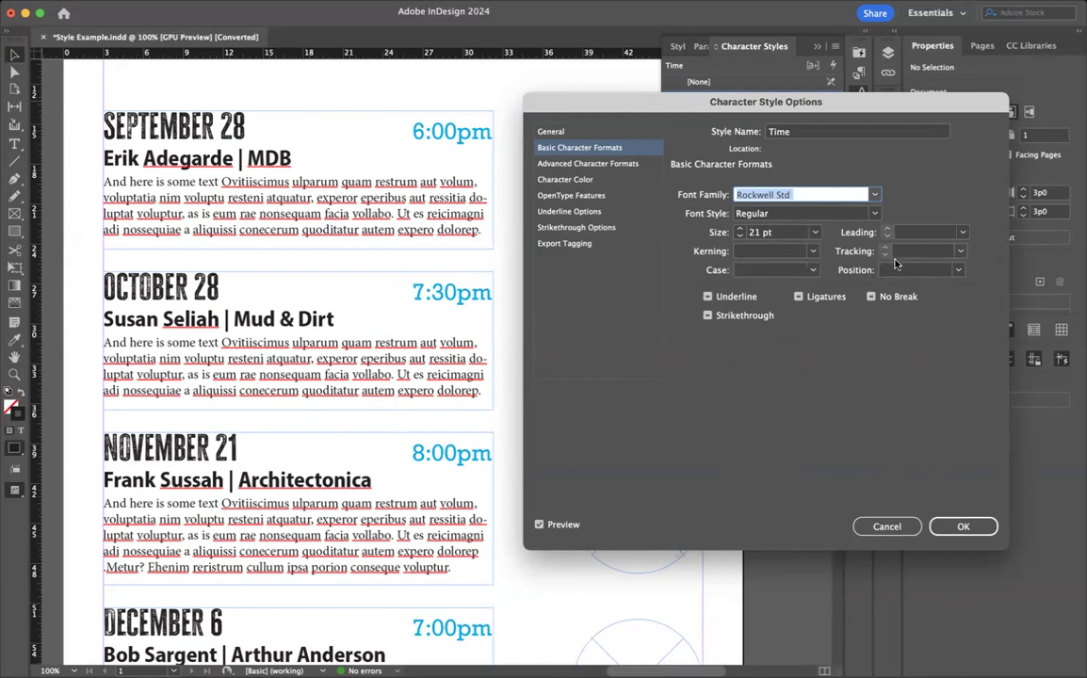
# Set the Time character style's baseline shift to 5 pt and save the style changes
pyautogui.click(957, 271)
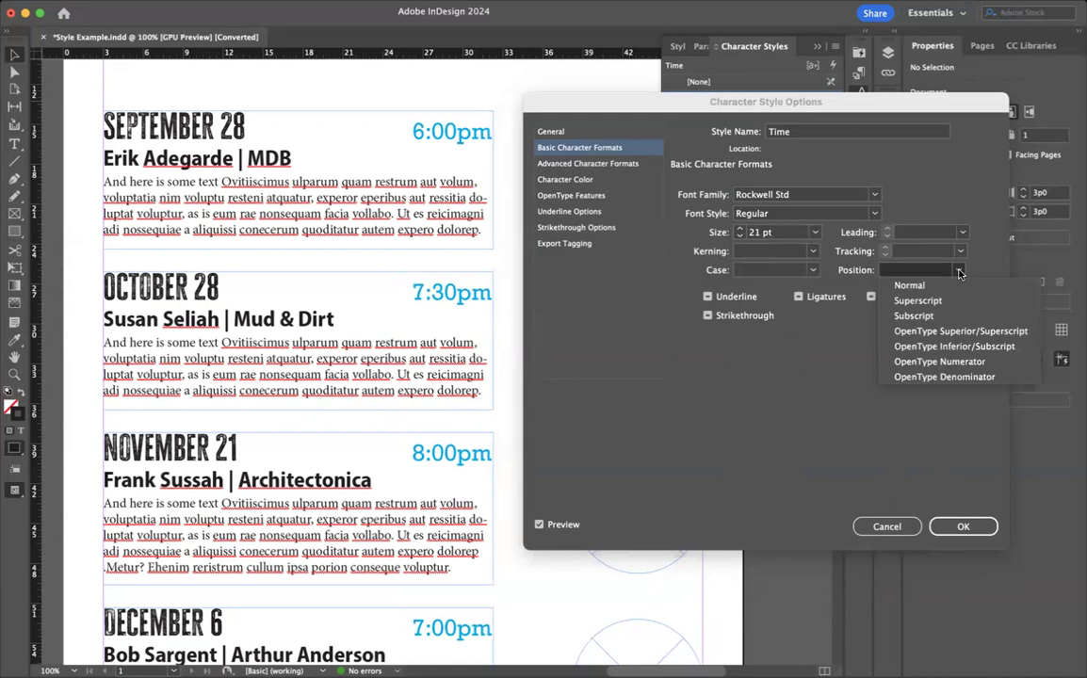
pyautogui.click(981, 247)
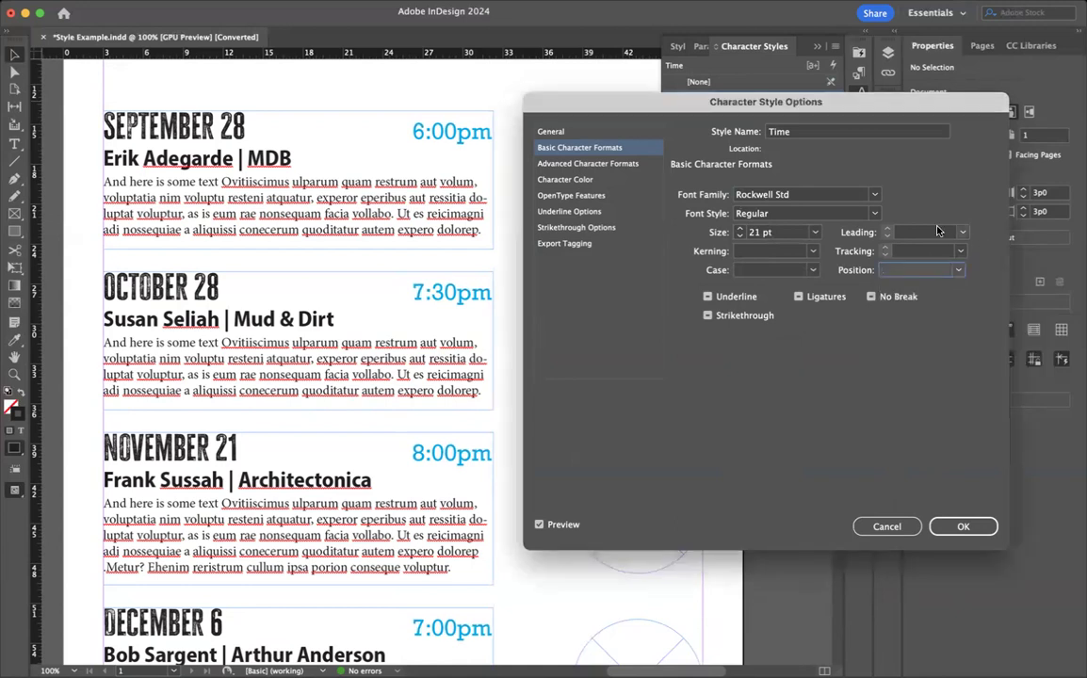
pyautogui.click(573, 164)
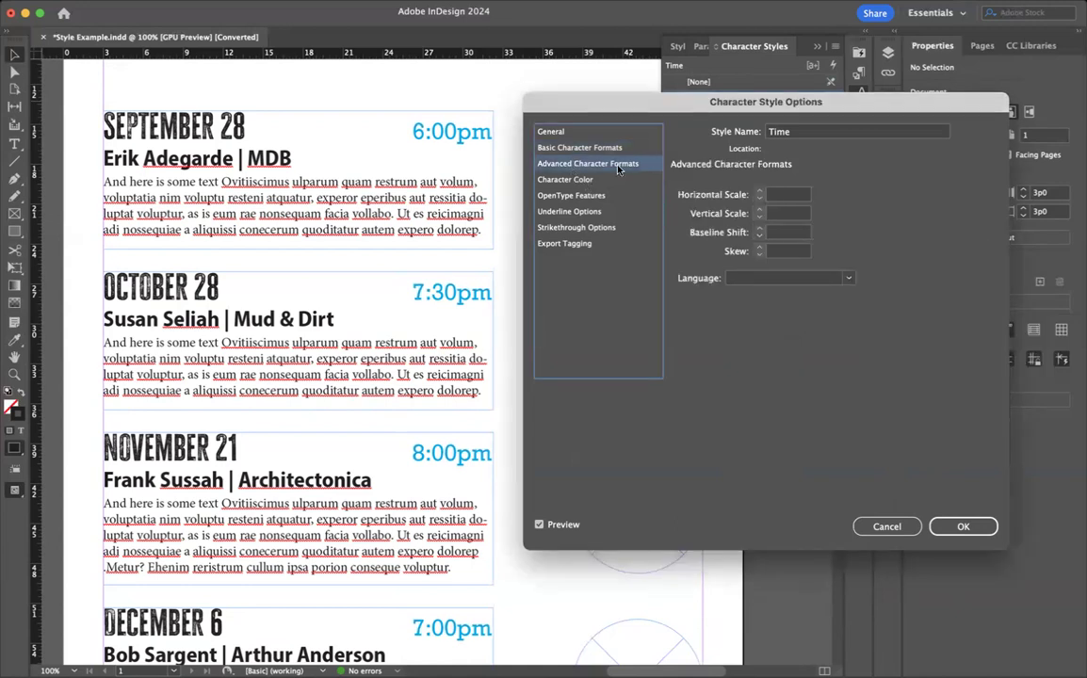
pyautogui.click(779, 240)
pyautogui.write('3pt')
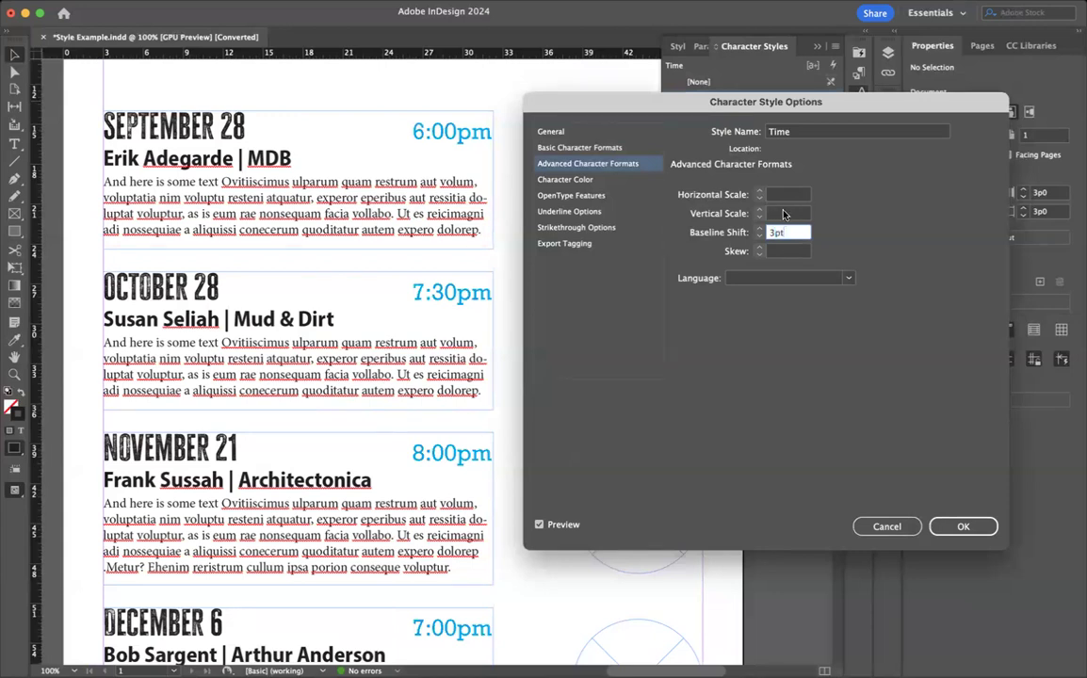
pyautogui.click(782, 215)
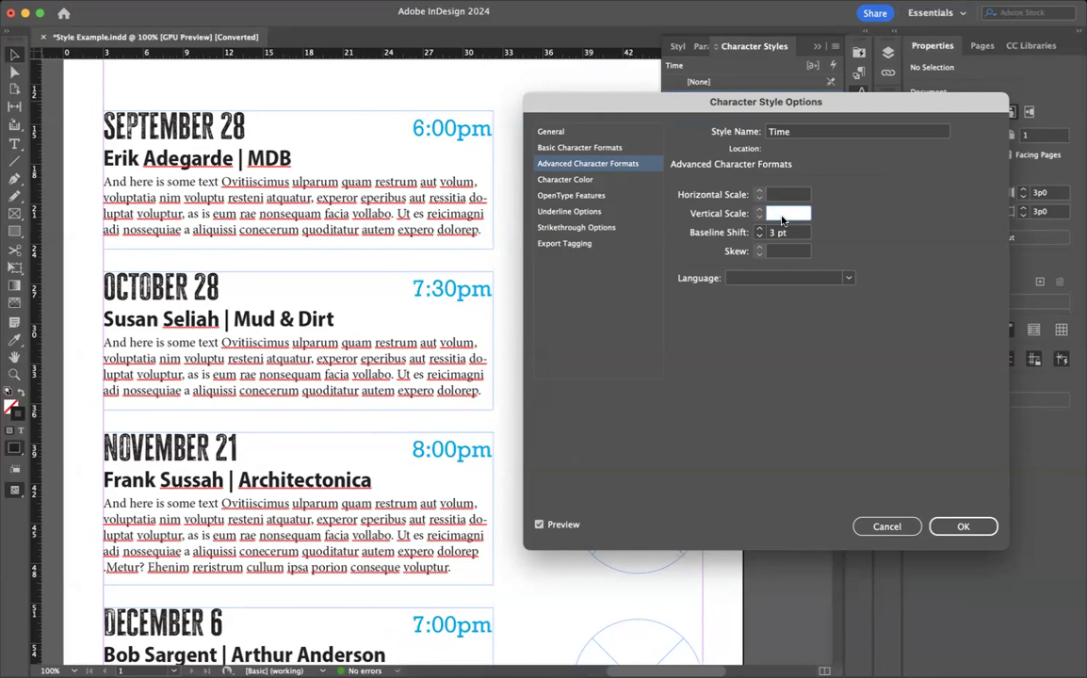
pyautogui.click(760, 230)
pyautogui.click(759, 229)
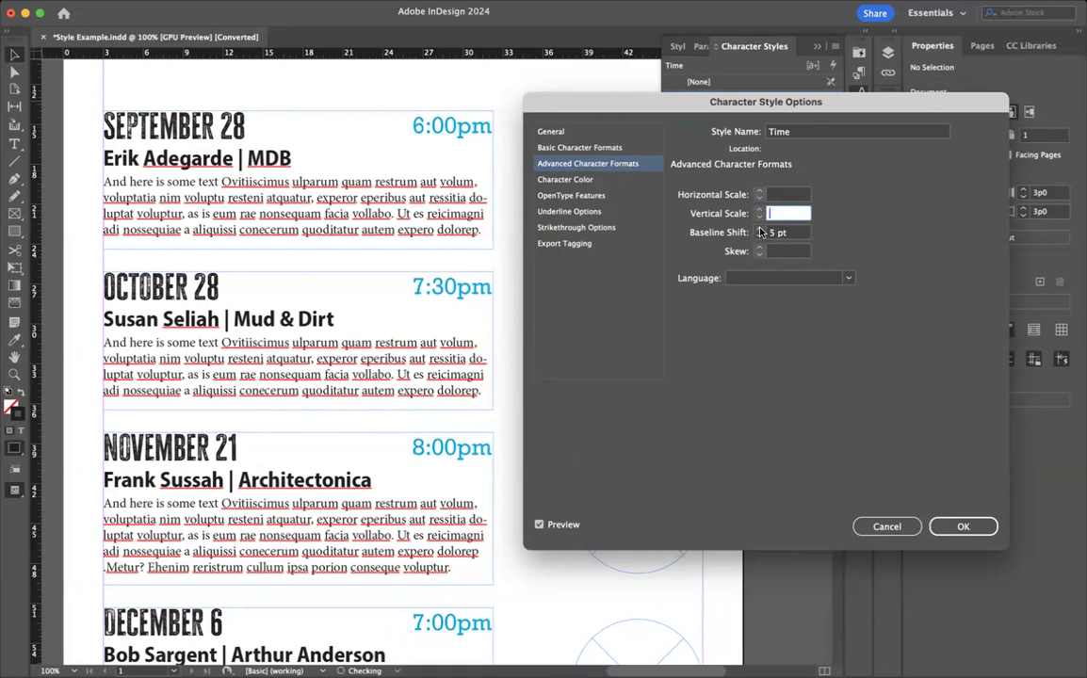
pyautogui.click(963, 527)
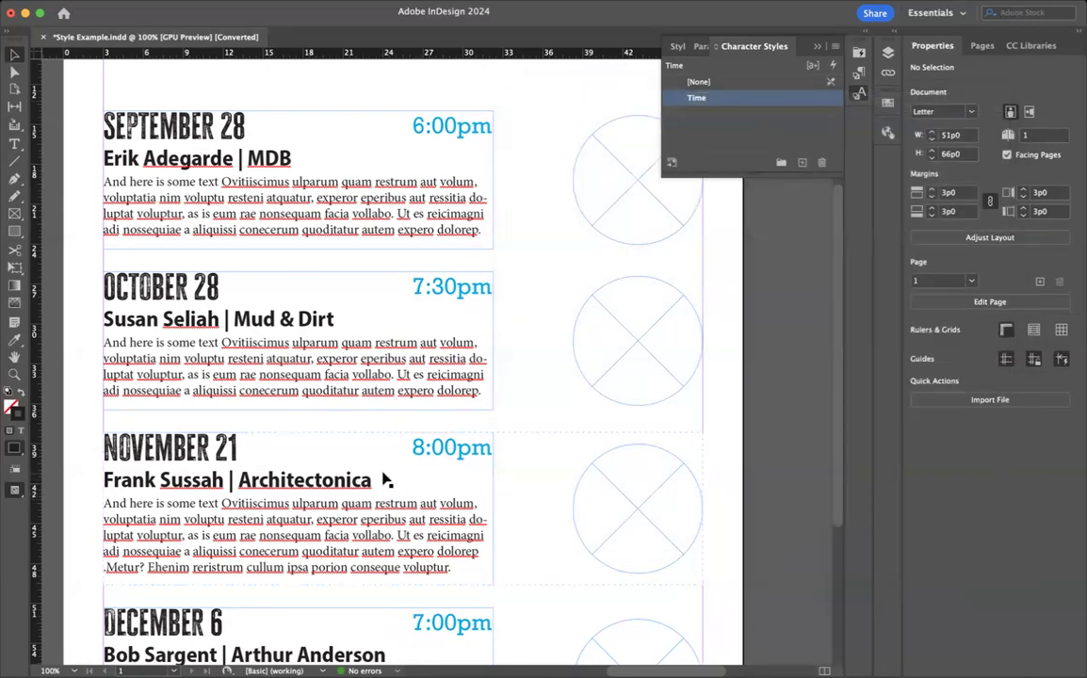
# Place the text cursor in the September name line and change the Name paragraph style's color to C=0 M=100 Y=0 K=0
pyautogui.click(348, 485)
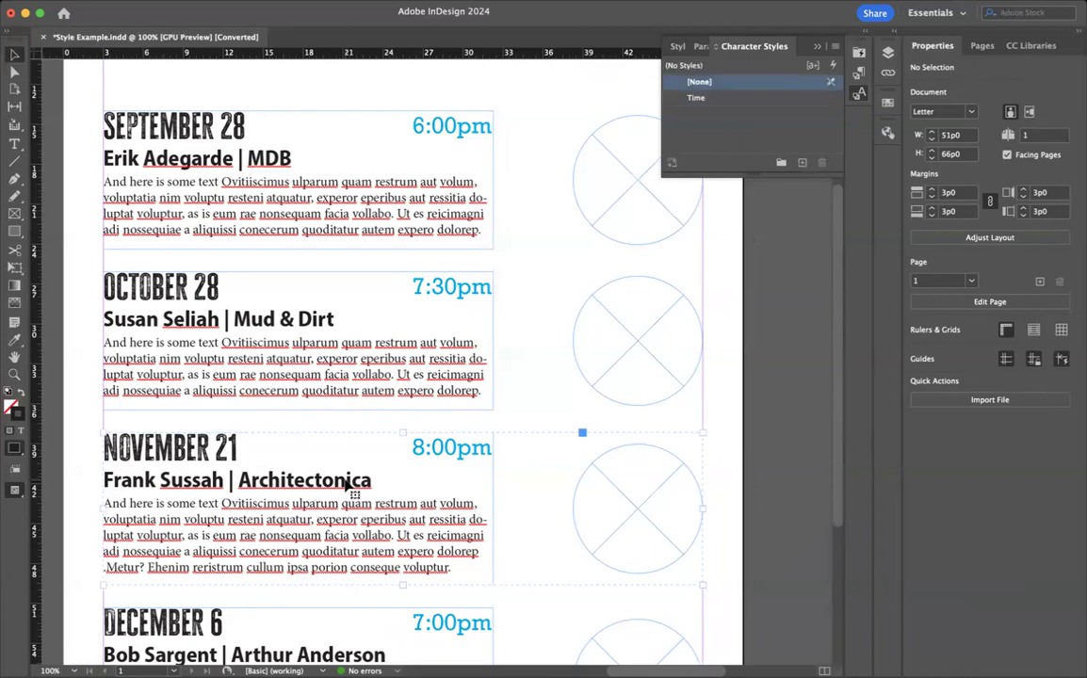
pyautogui.click(14, 143)
pyautogui.click(236, 151)
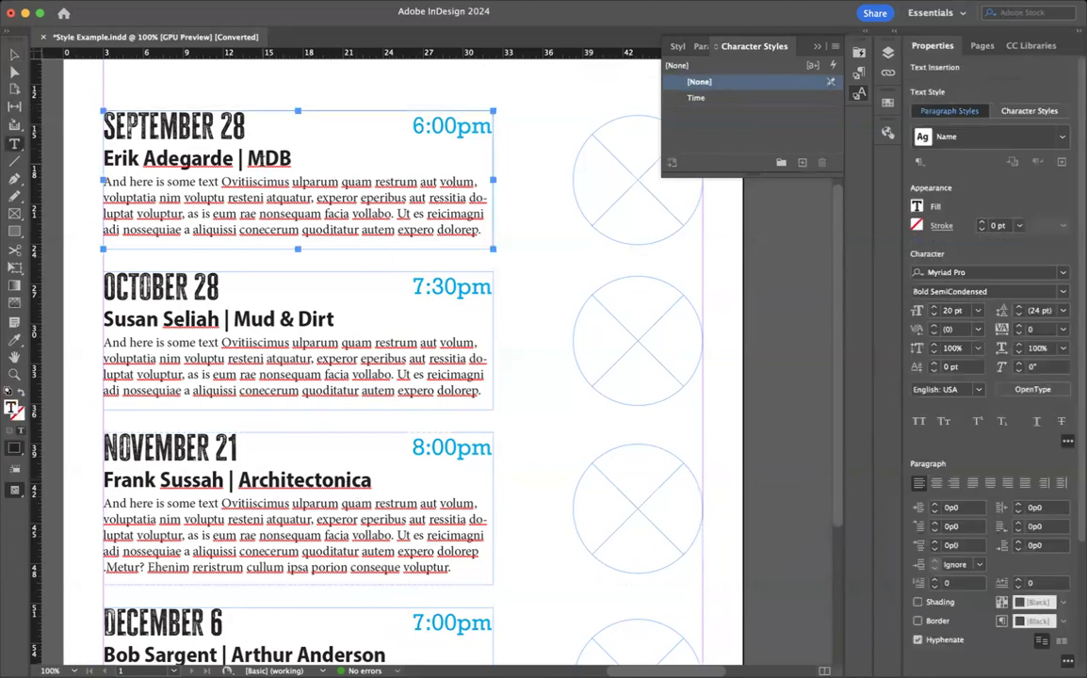
pyautogui.click(702, 45)
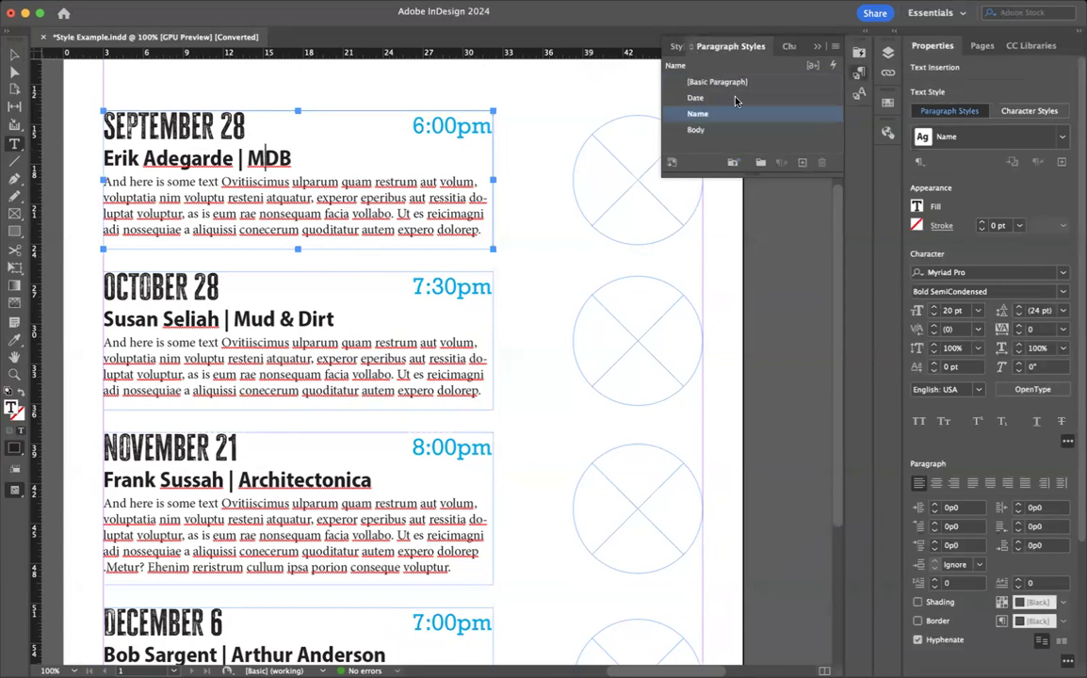
pyautogui.doubleClick(697, 113)
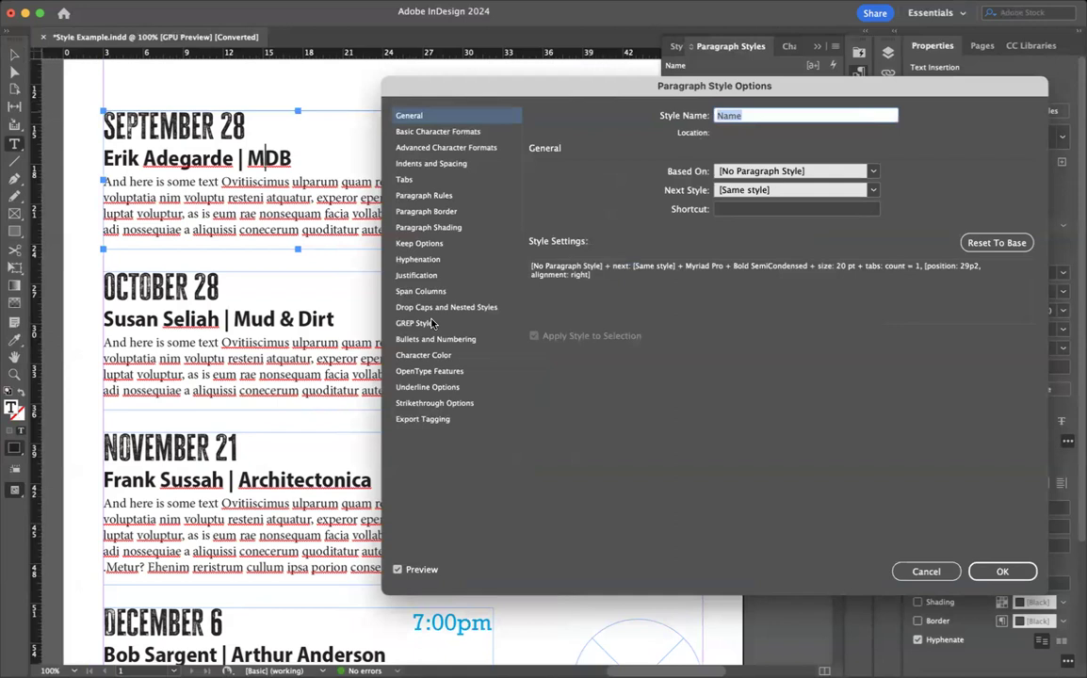
pyautogui.click(426, 354)
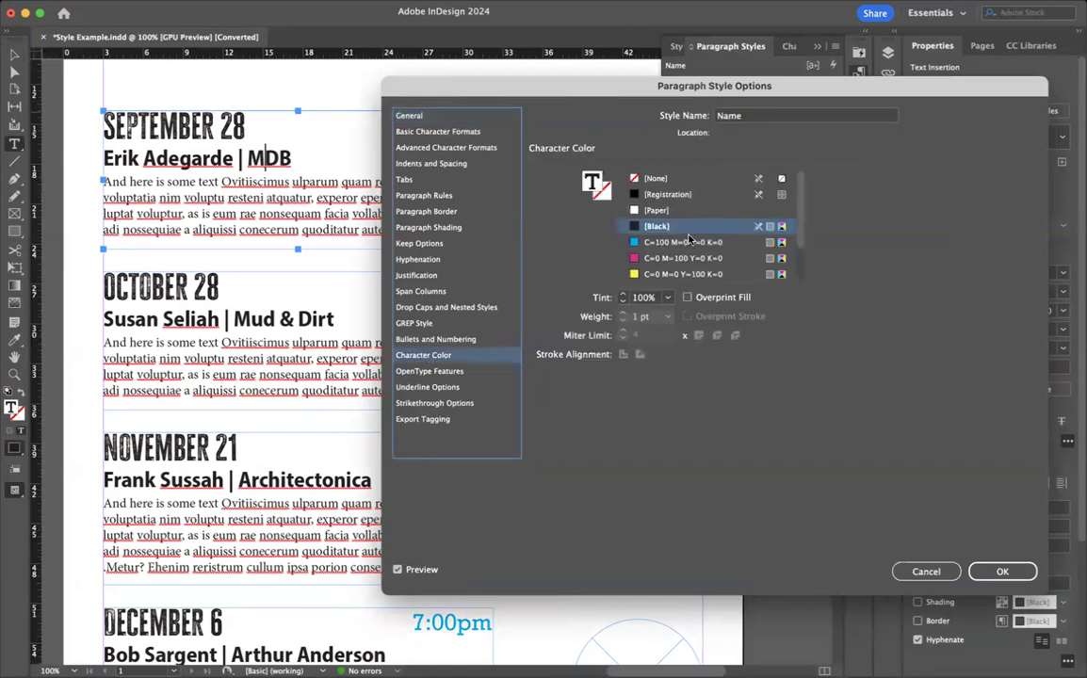
pyautogui.click(664, 259)
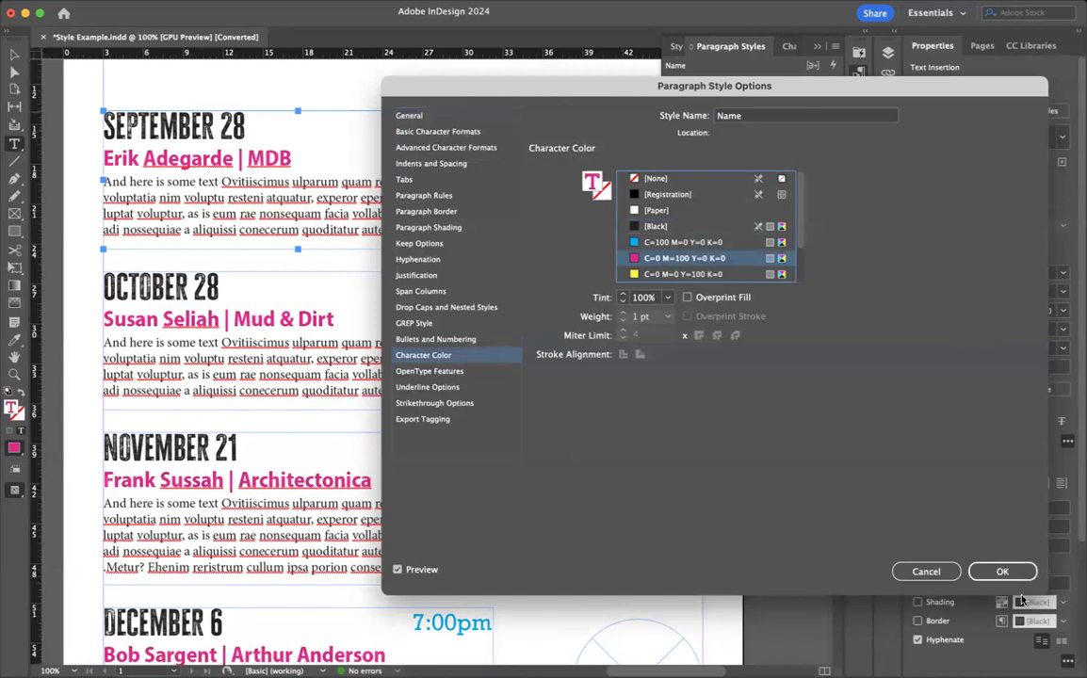
pyautogui.click(1002, 571)
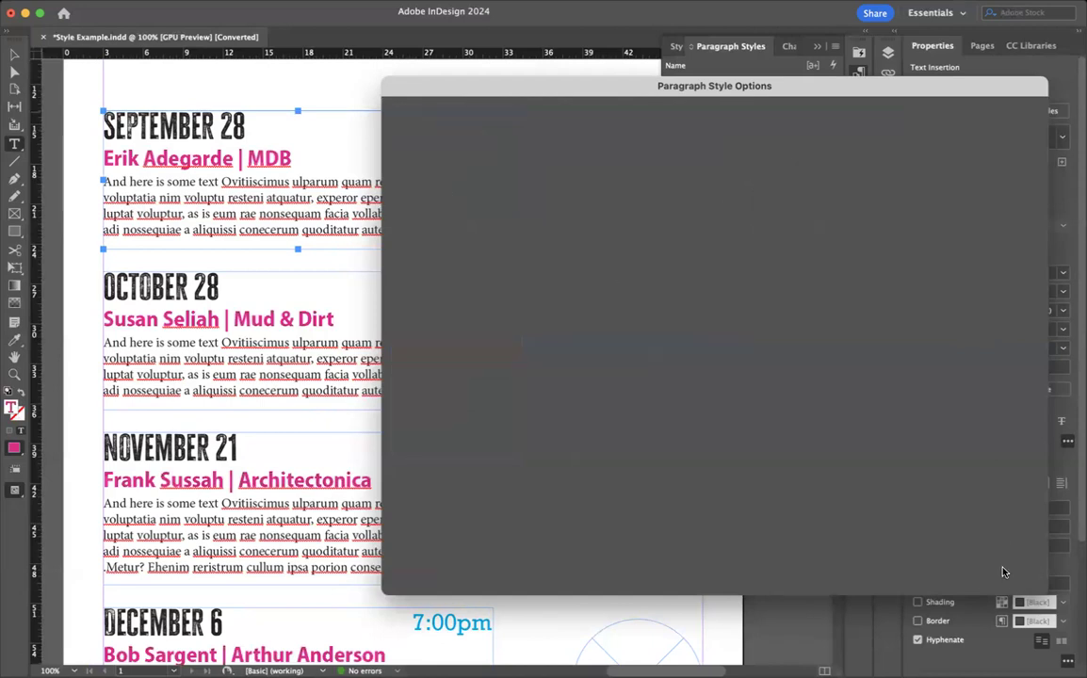
# Review the names and times across all four listings and examine the styling of the September time
pyautogui.scroll(-3, 603, 397)
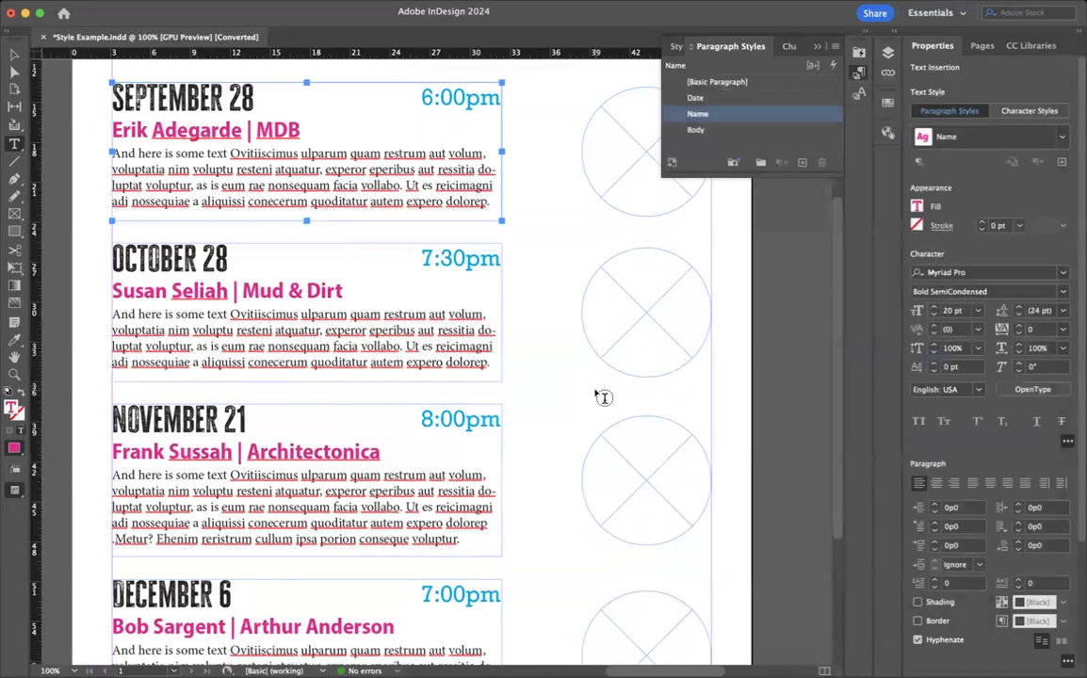
pyautogui.scroll(-1, 603, 396)
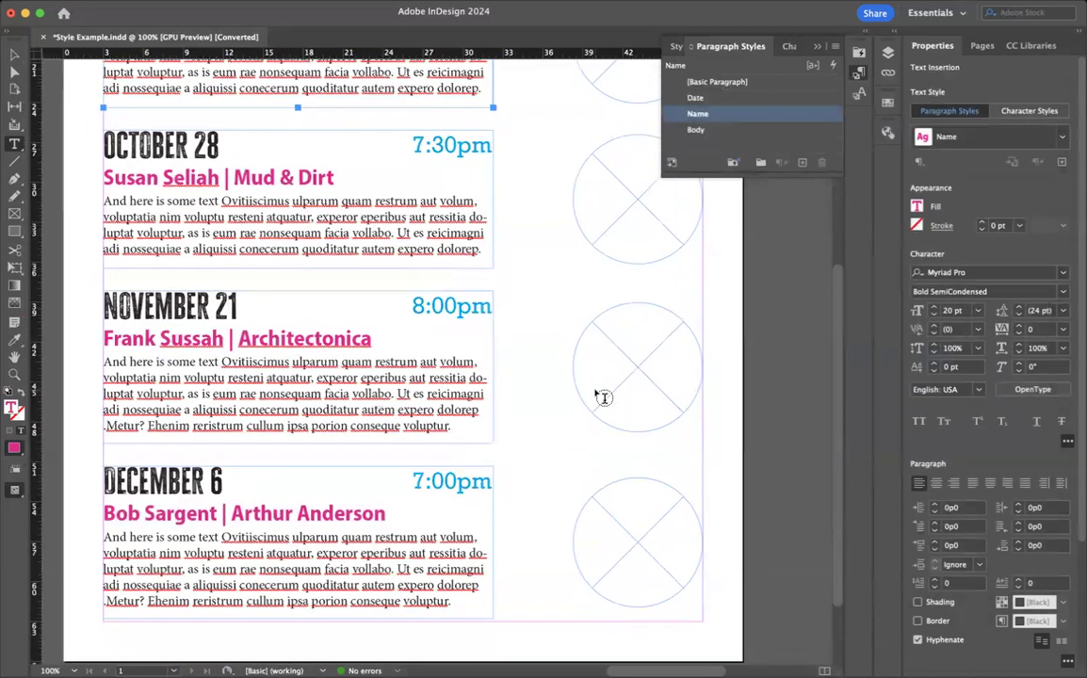
pyautogui.scroll(5, 603, 397)
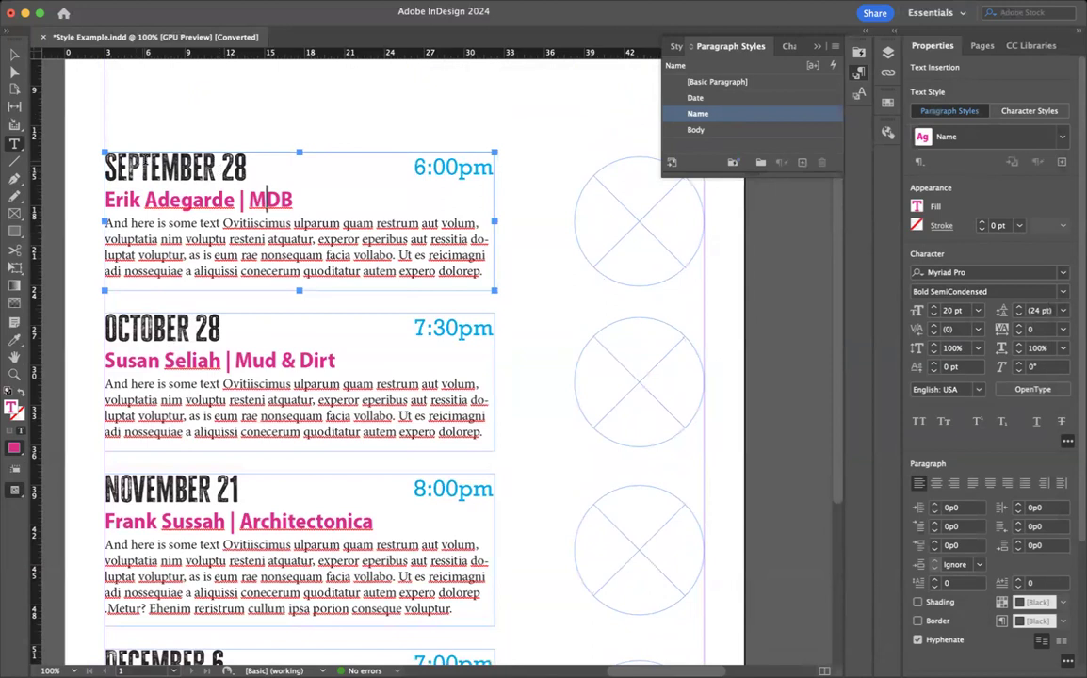
pyautogui.tripleClick(416, 168)
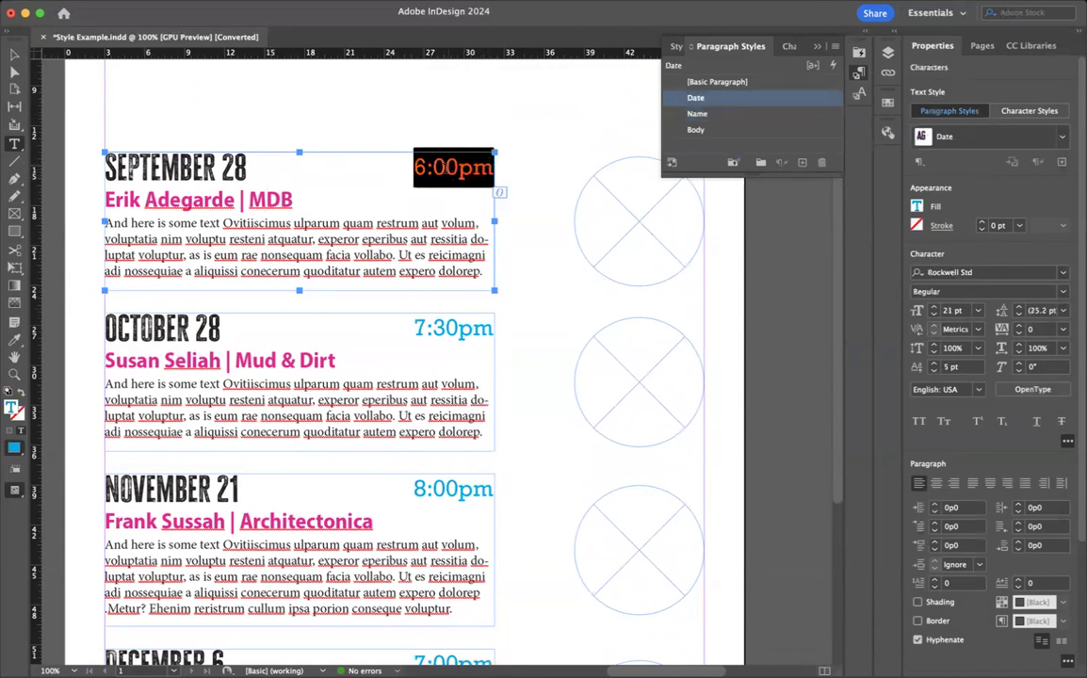
pyautogui.click(405, 188)
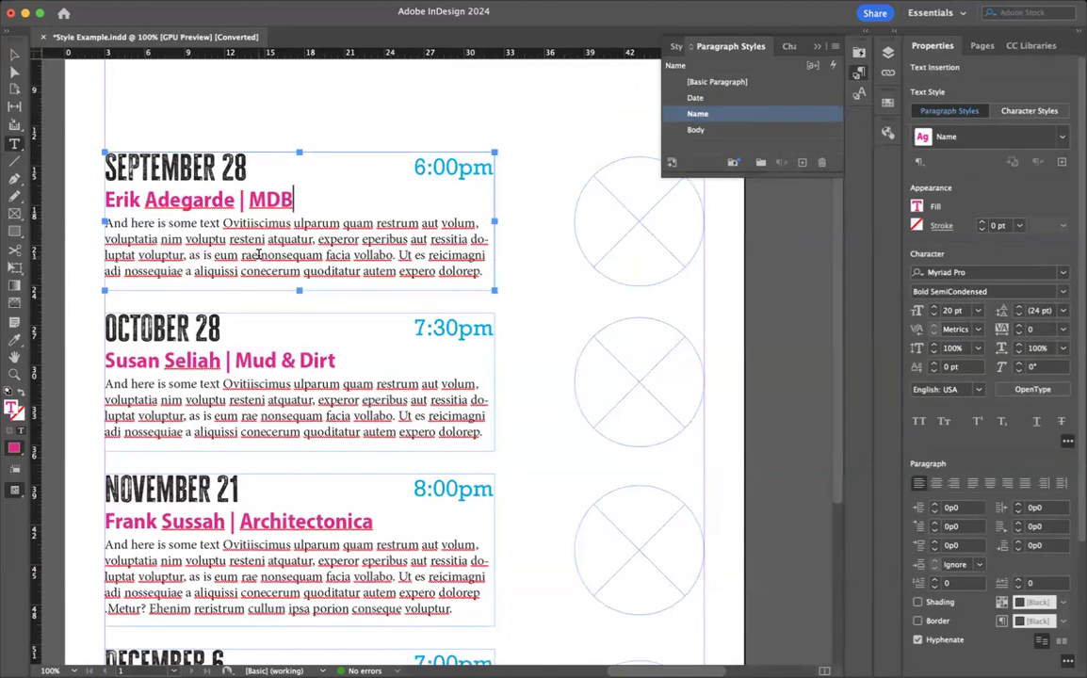
# With "nonsequam facia" selected in the September body text, start a new character style and set its font style to Bold
pyautogui.moveTo(259, 254); pyautogui.dragTo(353, 254)
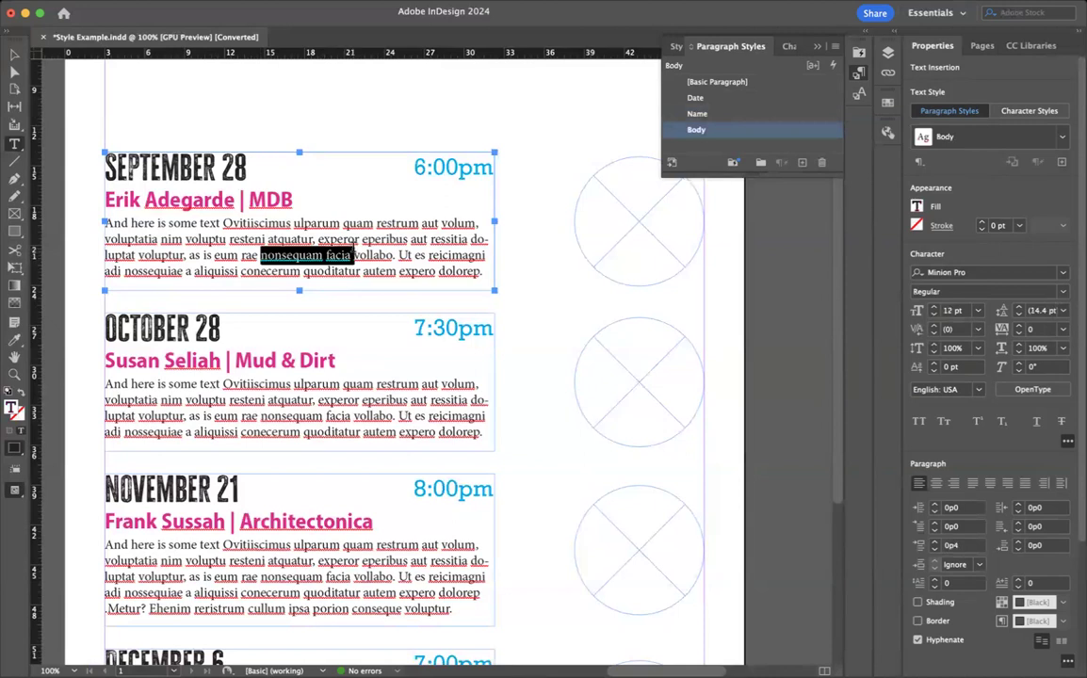
pyautogui.click(789, 46)
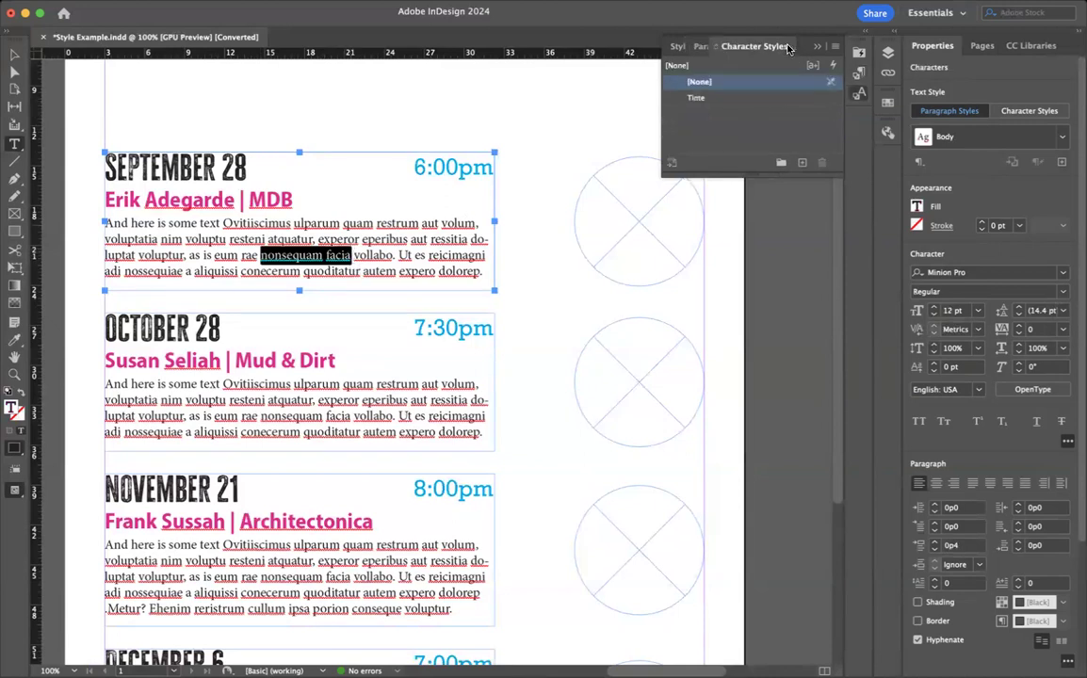
pyautogui.click(835, 46)
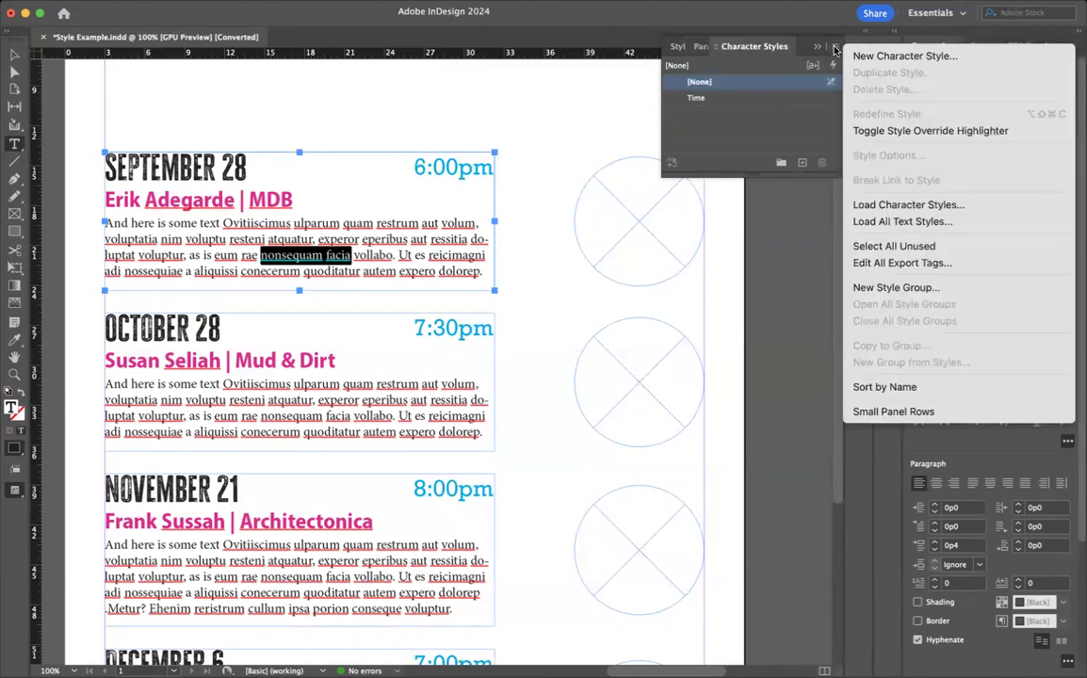
pyautogui.click(864, 57)
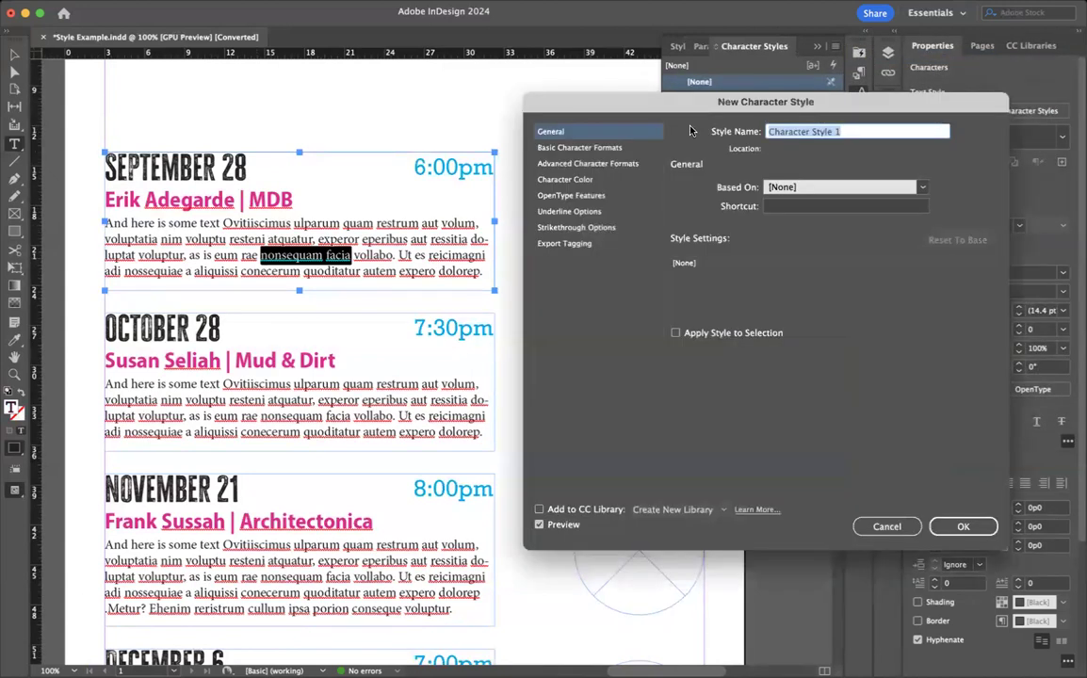
pyautogui.click(546, 147)
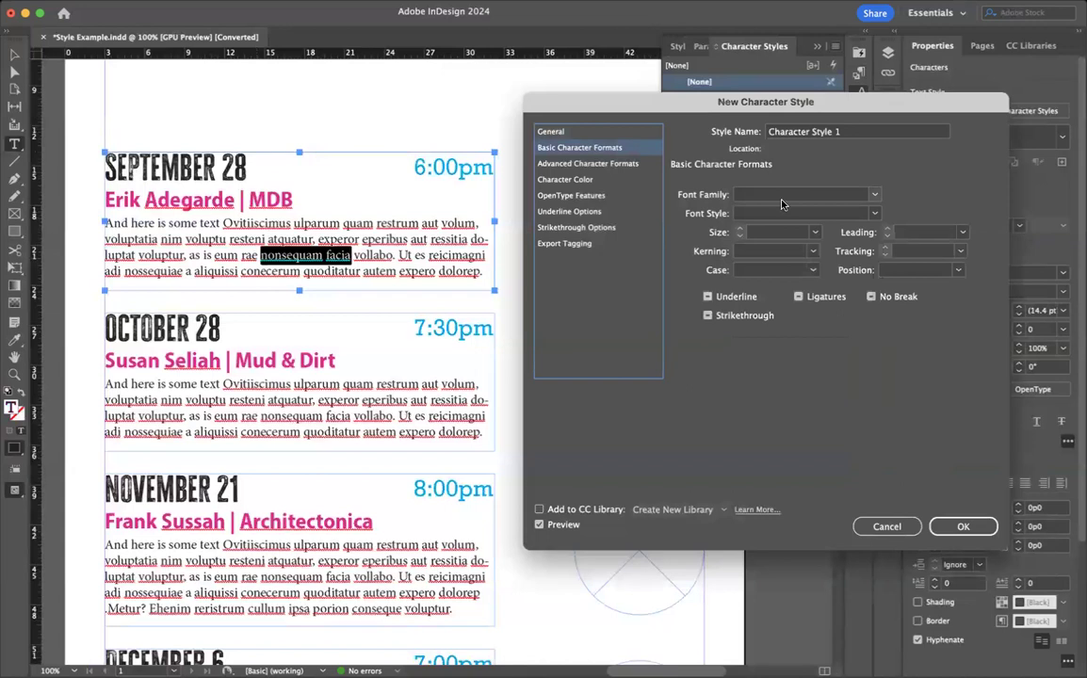
pyautogui.click(870, 216)
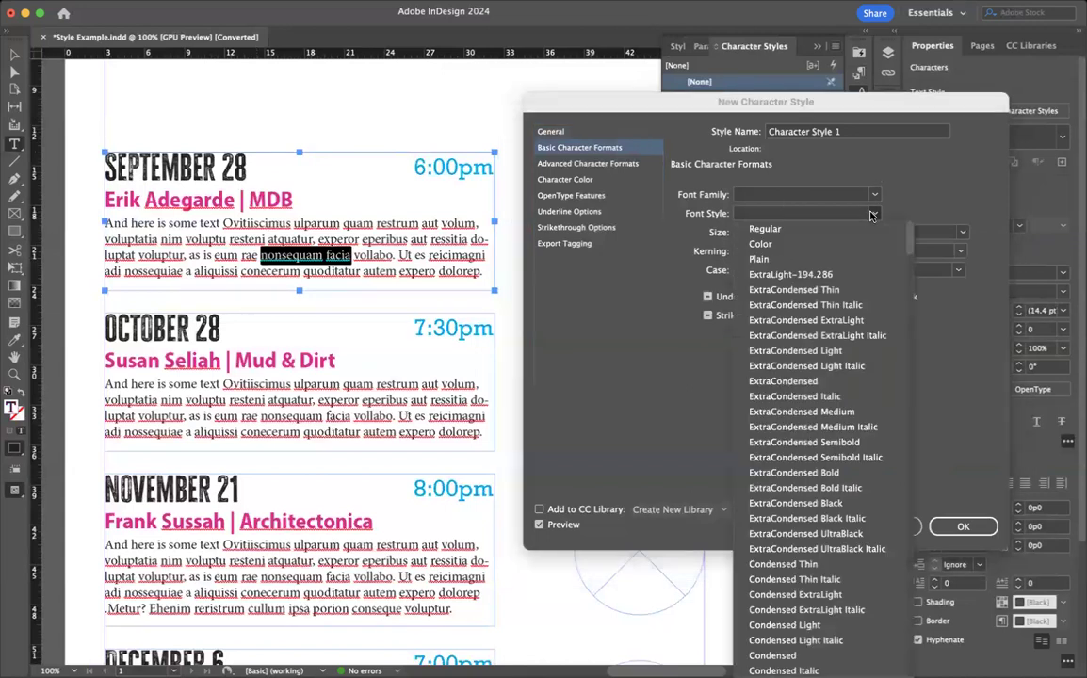
pyautogui.scroll(-2, 823, 444)
pyautogui.scroll(-10, 823, 444)
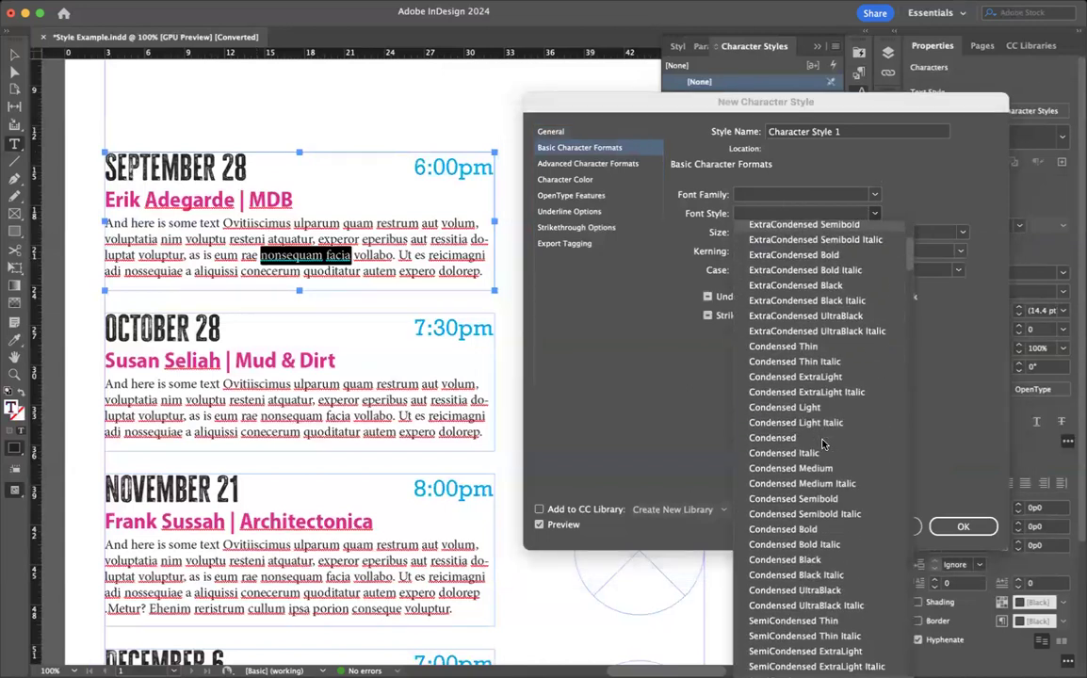
pyautogui.scroll(-10, 823, 445)
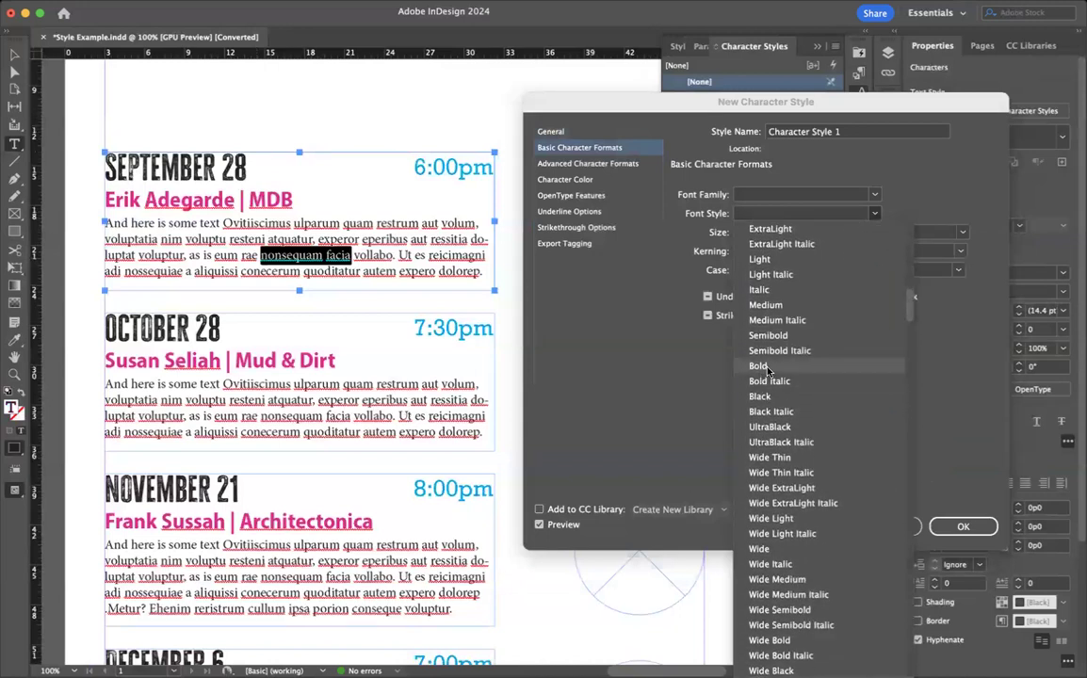
pyautogui.click(766, 368)
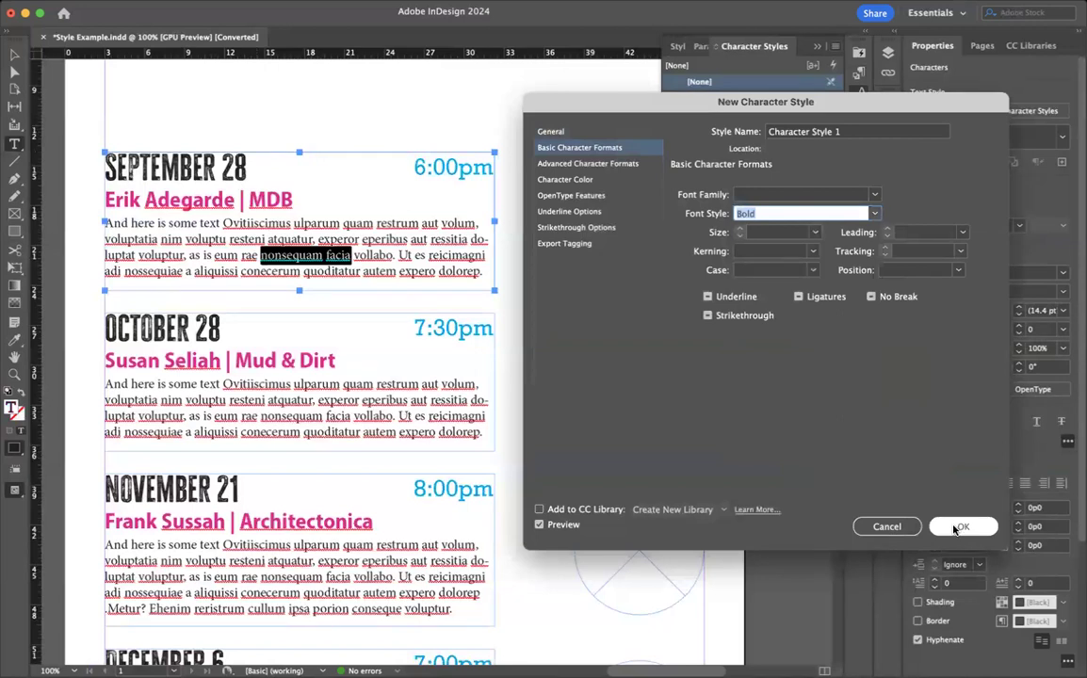
# Name the new character style Bold and save it
pyautogui.click(763, 130)
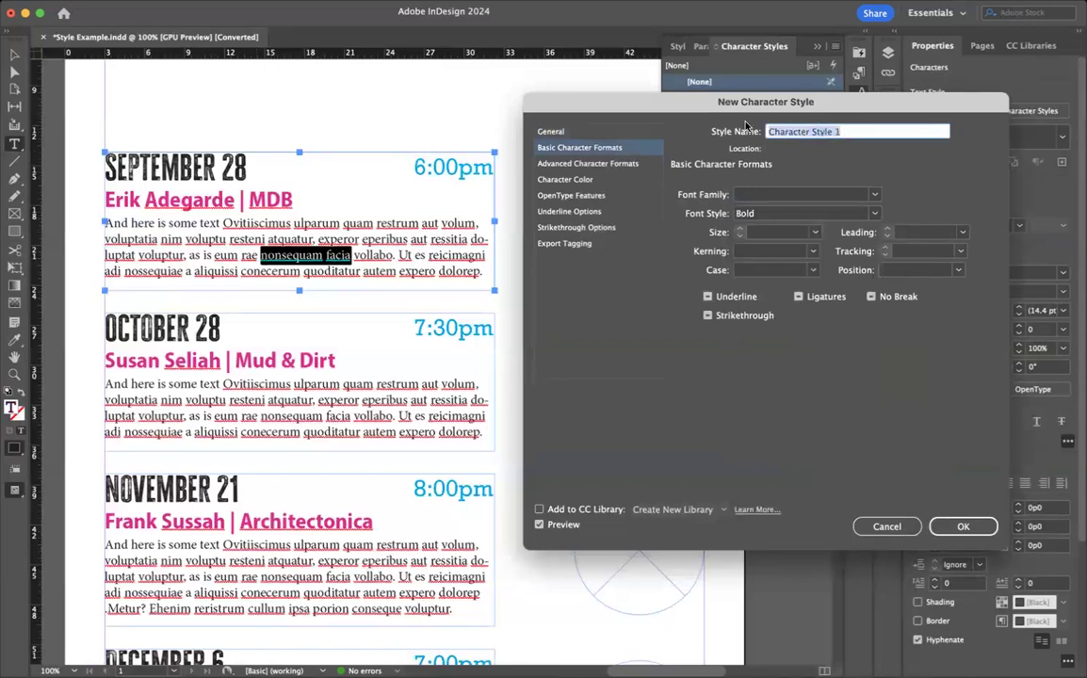
pyautogui.write('Bold')
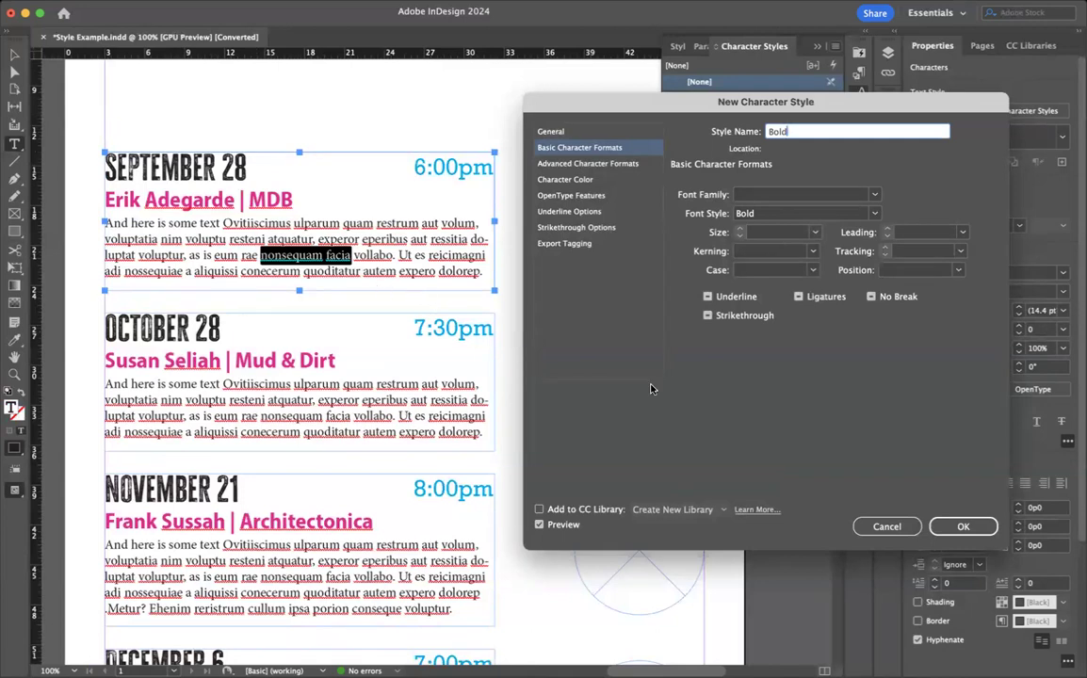
pyautogui.click(962, 526)
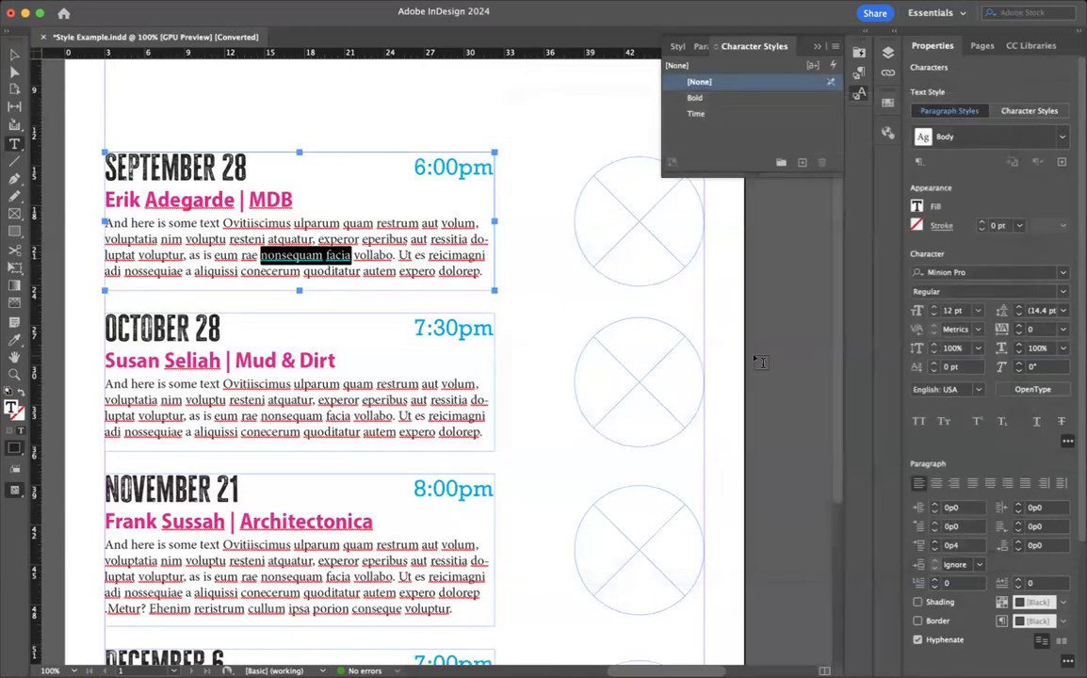
# Apply the Bold character style to September's "nonsequam facia", October's "vollabo", November's "voluptur," and December's "nonsequam"
pyautogui.click(694, 99)
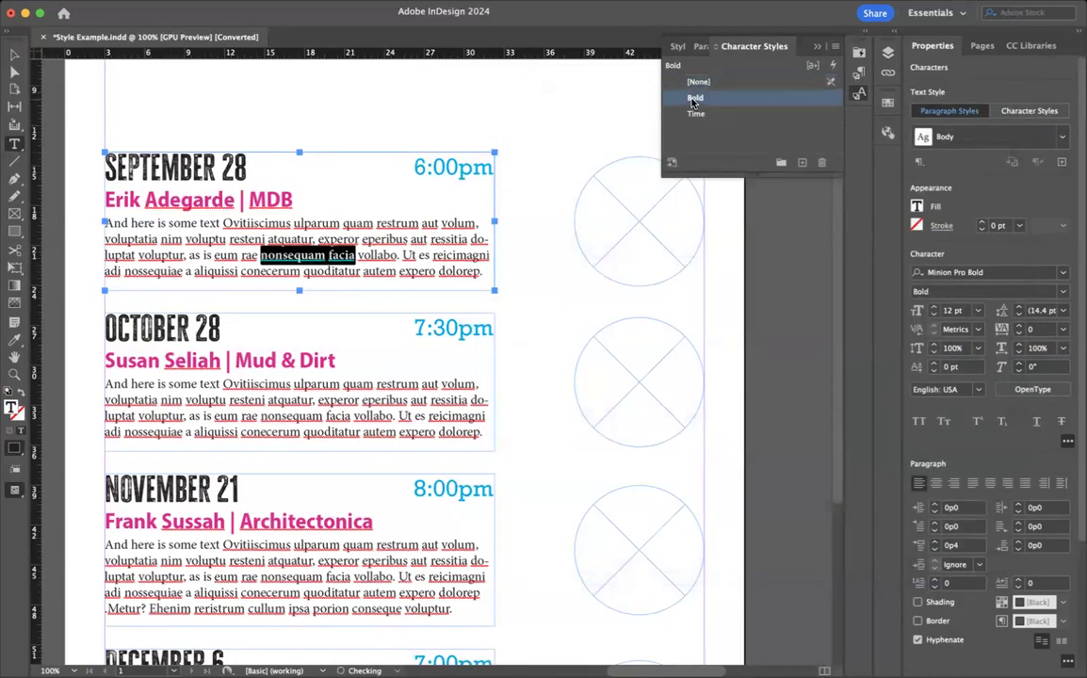
pyautogui.doubleClick(388, 415)
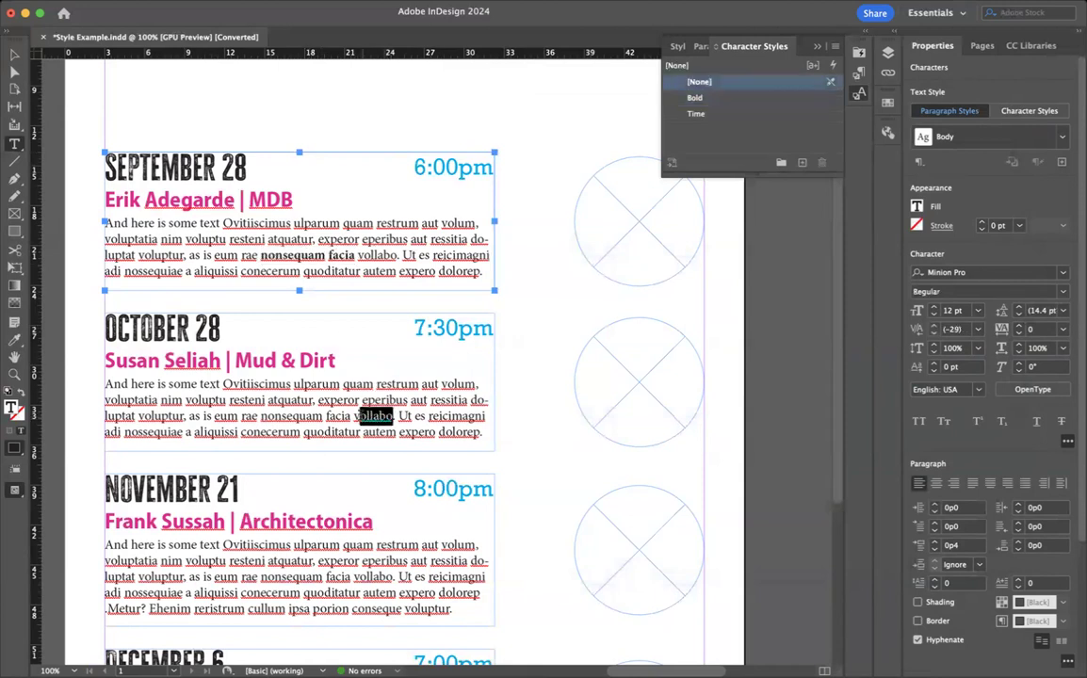
pyautogui.click(693, 100)
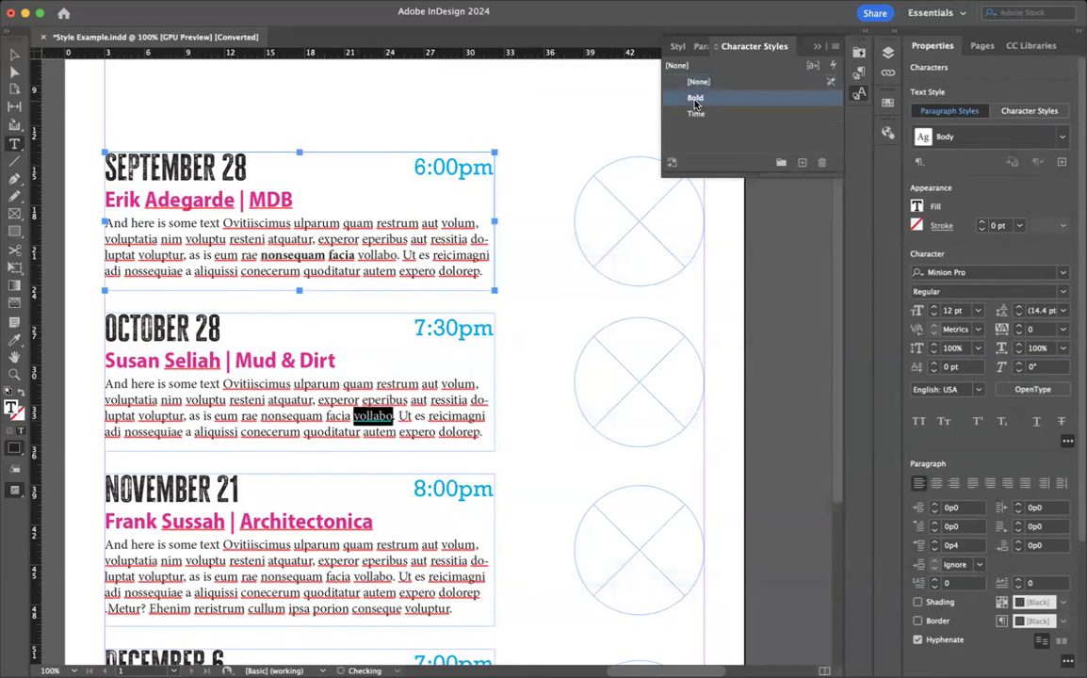
pyautogui.doubleClick(139, 578)
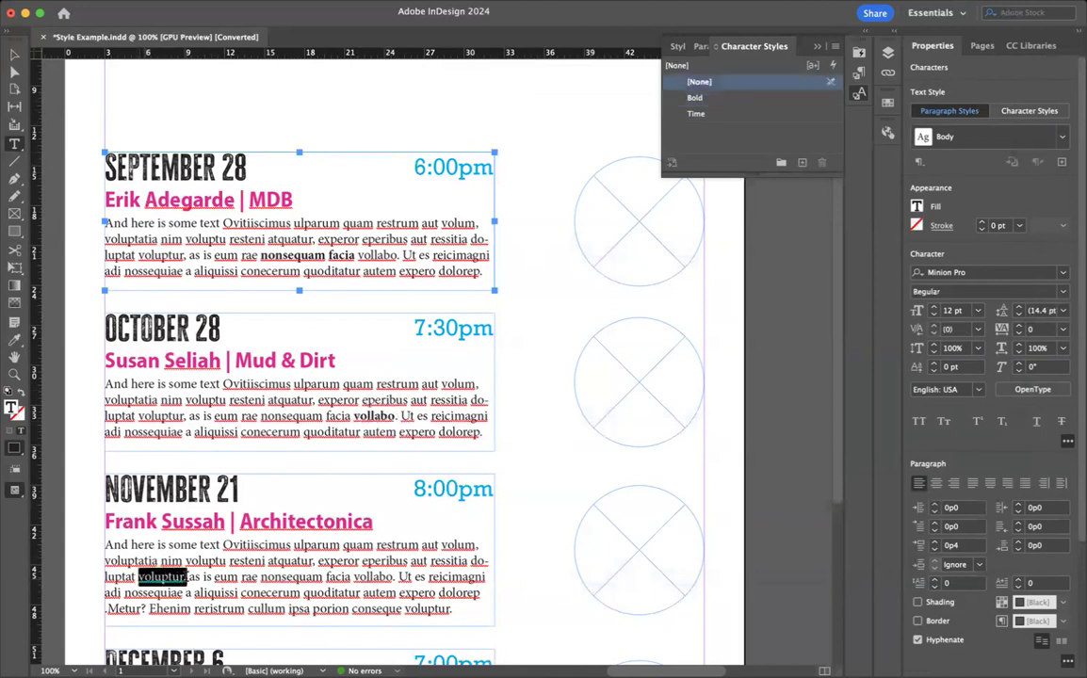
pyautogui.click(694, 97)
pyautogui.scroll(-5, 359, 412)
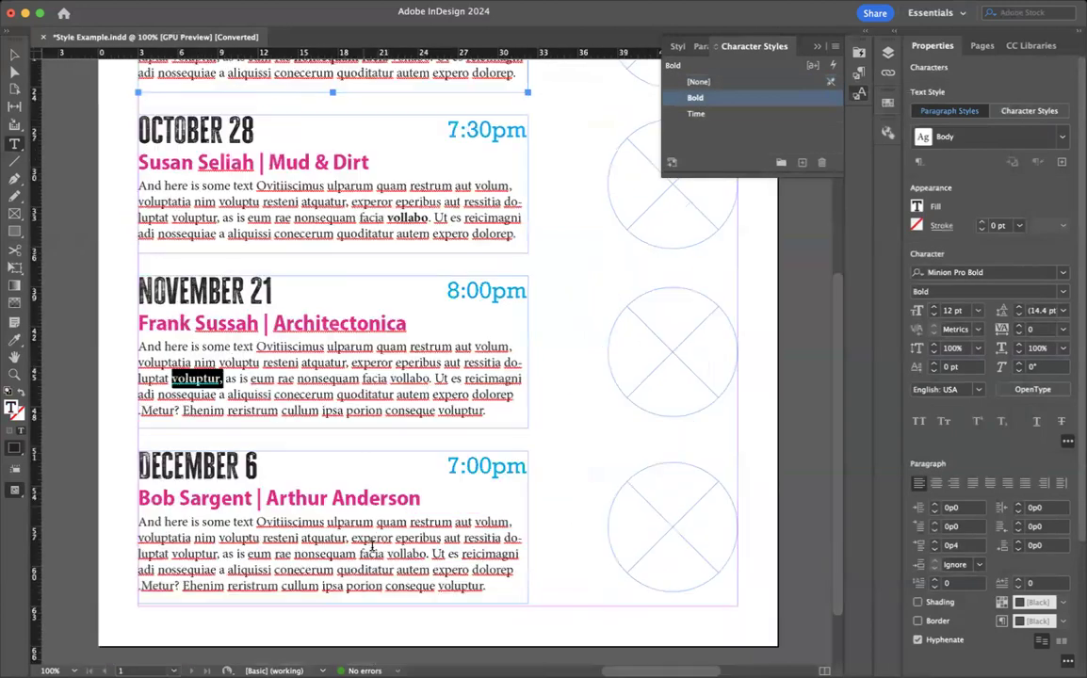
pyautogui.doubleClick(306, 555)
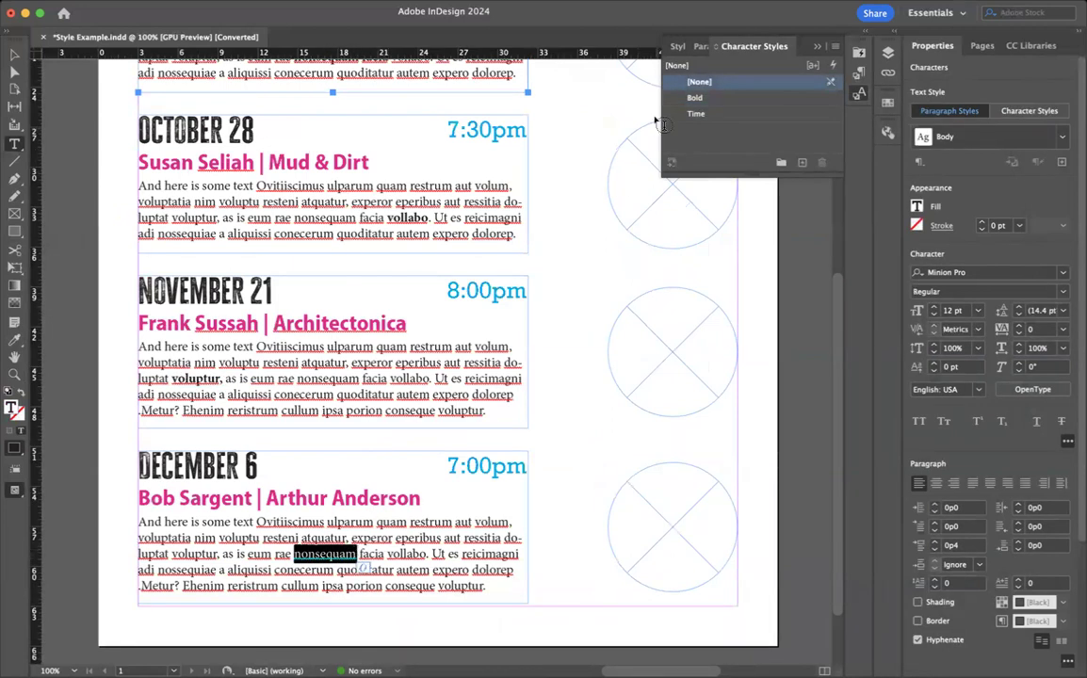
pyautogui.click(694, 97)
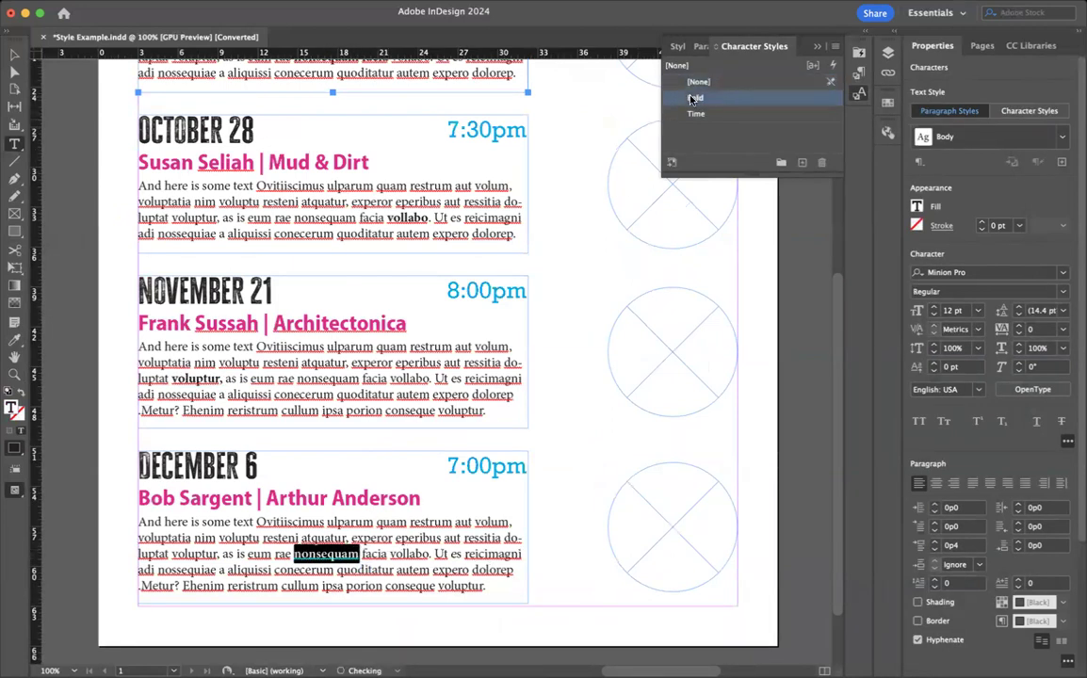
# Deselect the December word and change the screen mode to hide frames, guides and spelling underlines
pyautogui.click(391, 447)
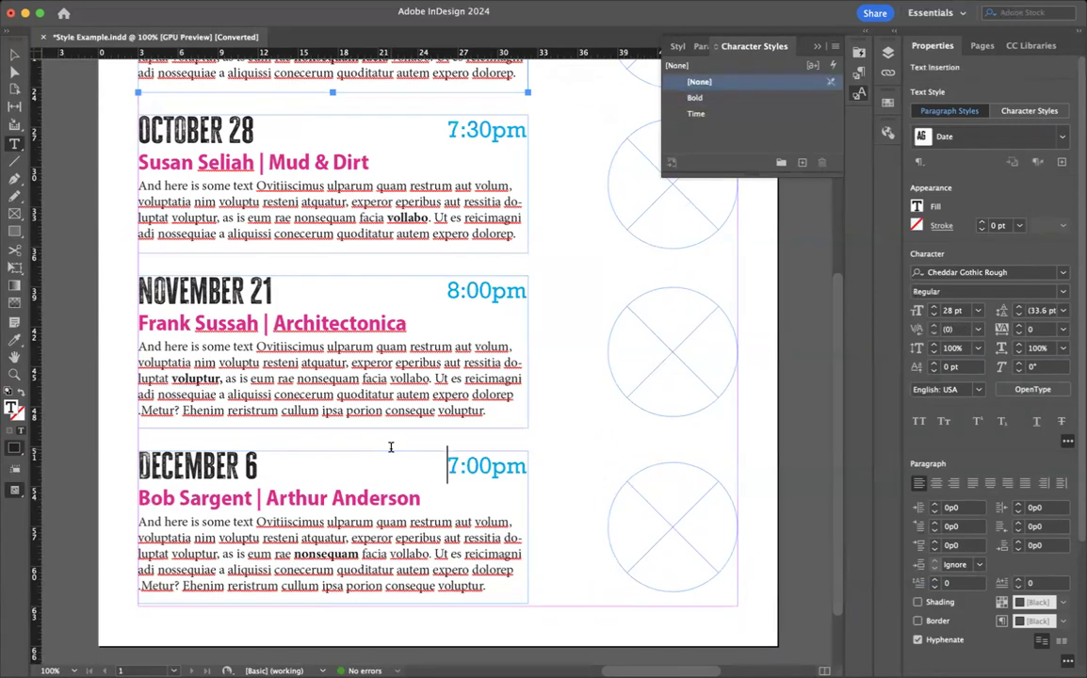
pyautogui.rightClick(15, 491)
pyautogui.click(83, 529)
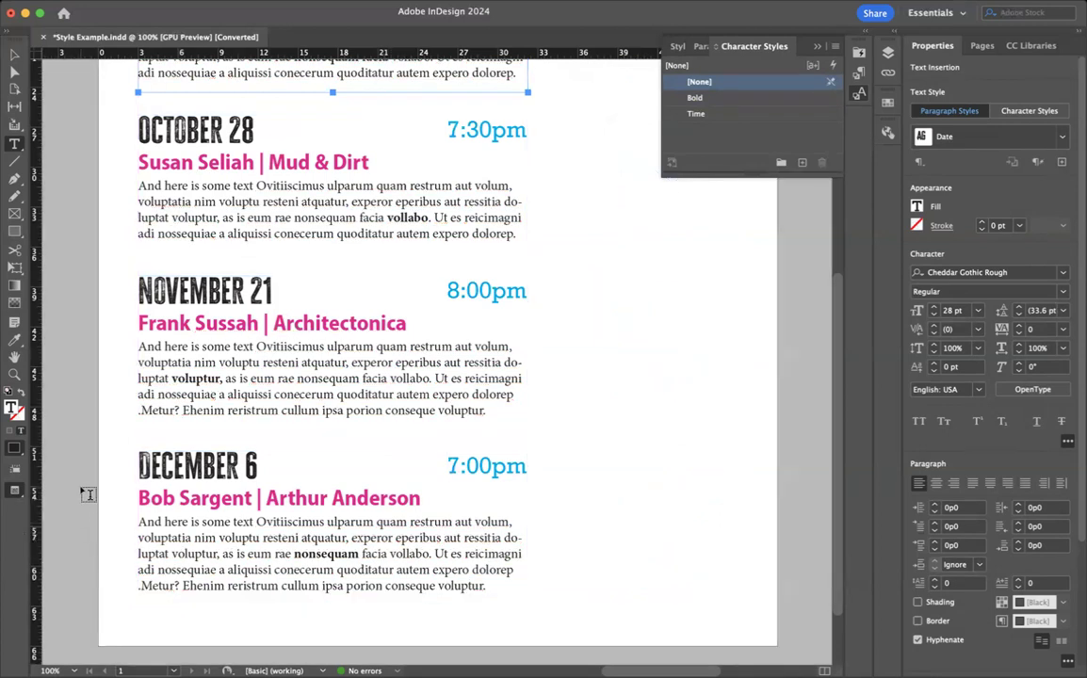
pyautogui.scroll(2, 88, 495)
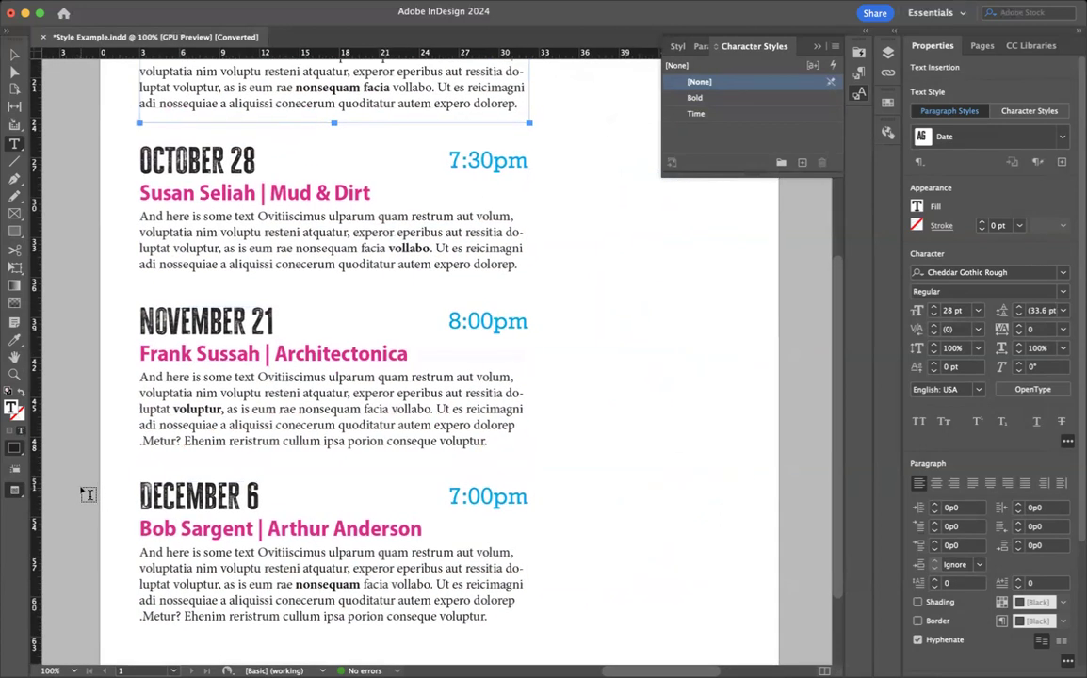
pyautogui.scroll(2, 87, 494)
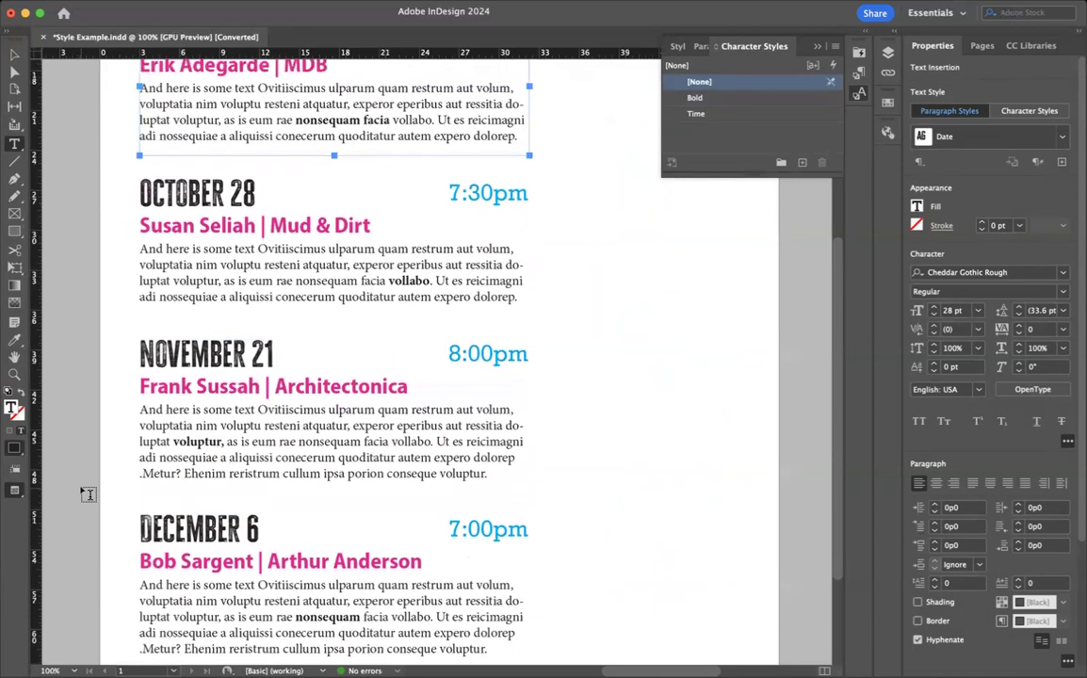
# Rename the Bold character style to Italic, set its font style to Italic, and save the changes
pyautogui.doubleClick(694, 98)
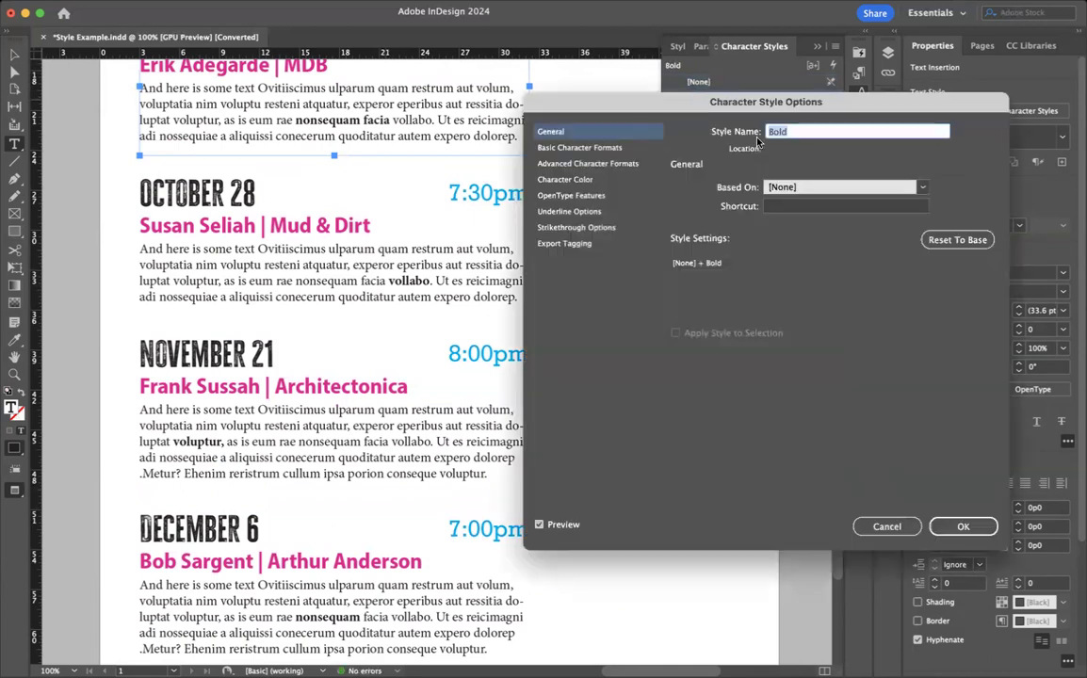
pyautogui.press('BackSpace')
pyautogui.write('Italic')
pyautogui.click(579, 147)
pyautogui.doubleClick(760, 214)
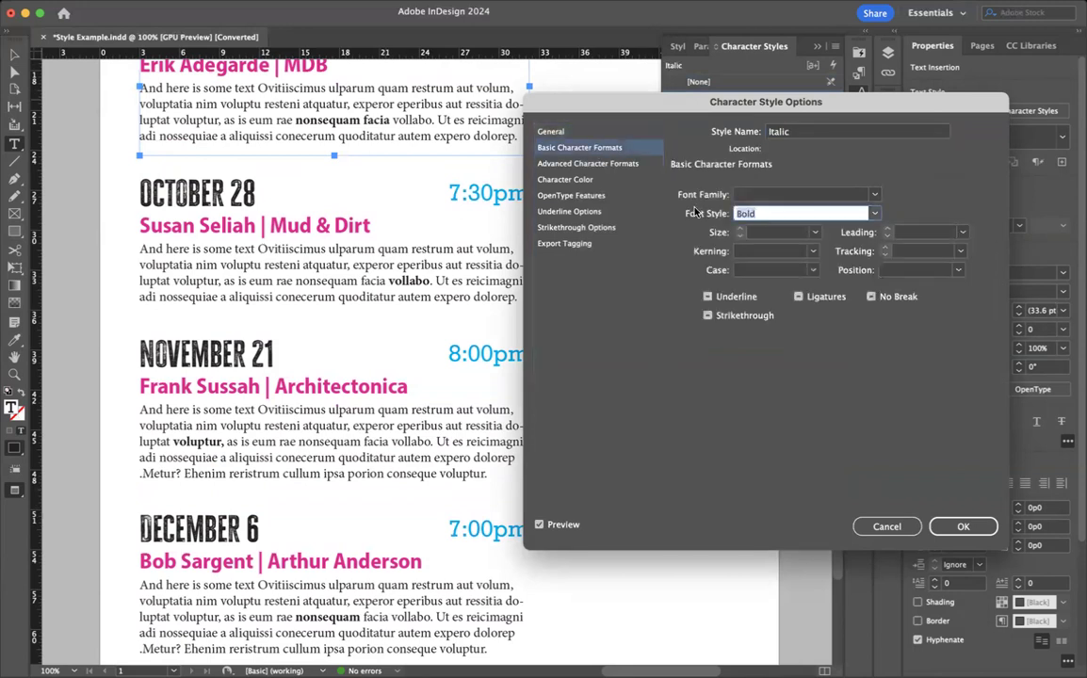
pyautogui.write('Italic')
pyautogui.click(962, 527)
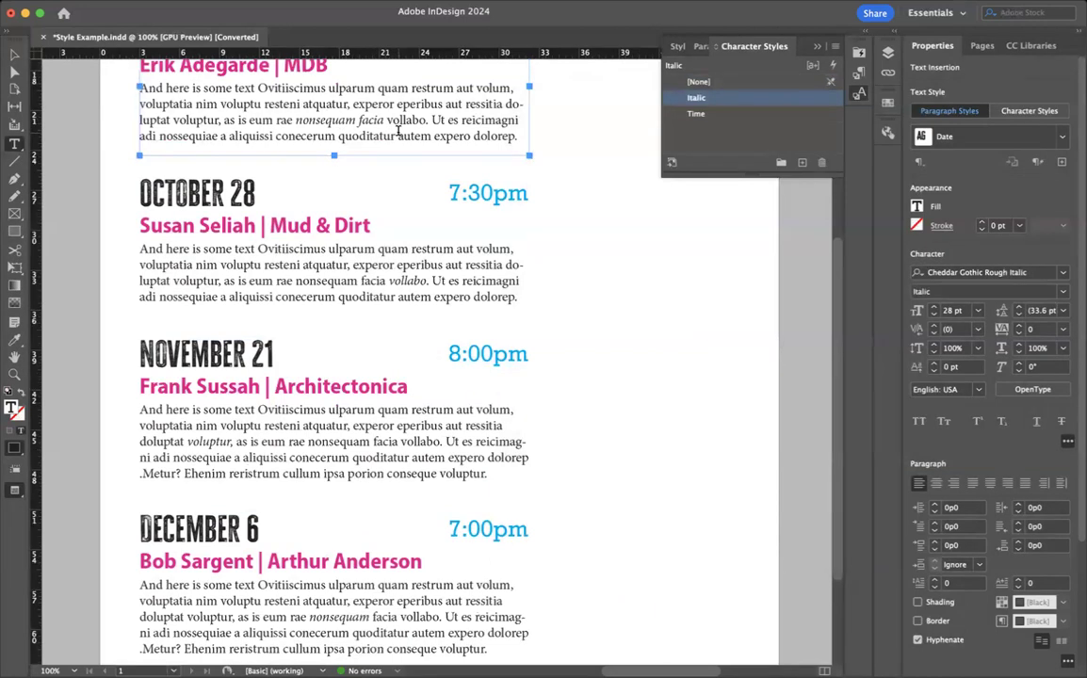
# Set the Italic character style's color to C=15 M=100 Y=100 K=0, save it, and deselect the text
pyautogui.doubleClick(692, 98)
pyautogui.click(563, 180)
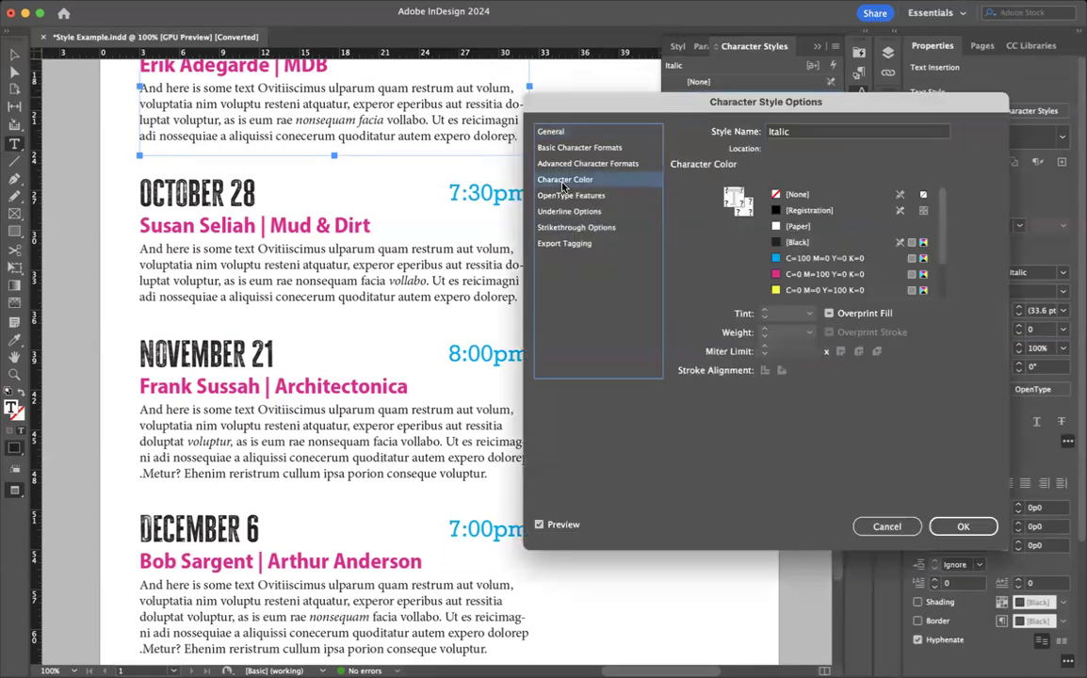
pyautogui.scroll(-3, 941, 252)
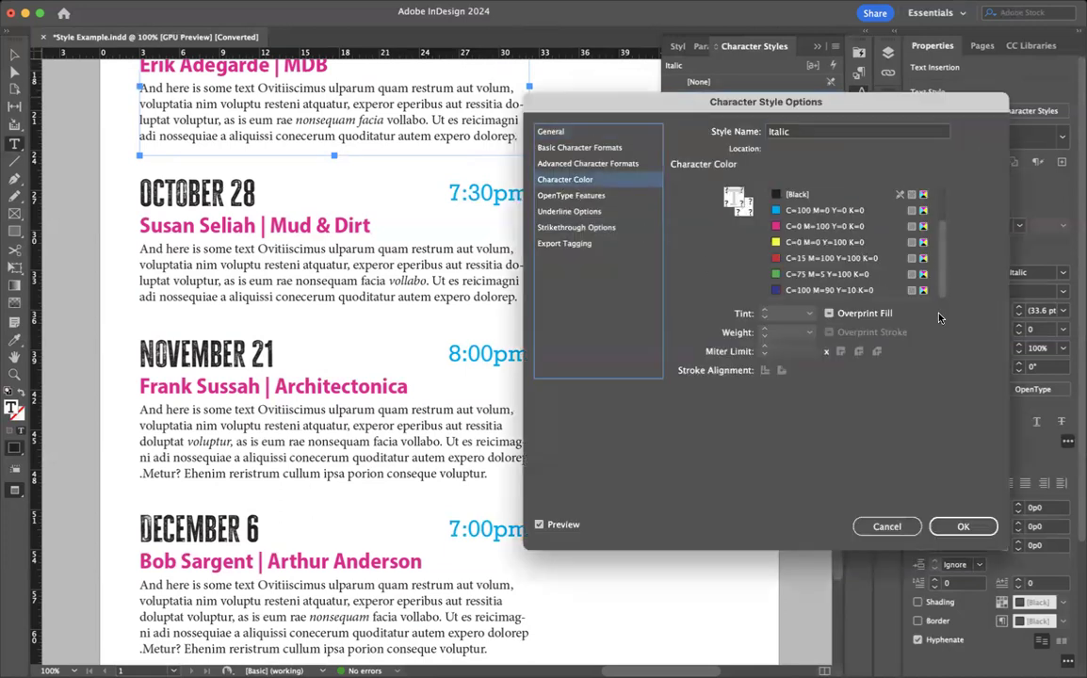
pyautogui.click(838, 258)
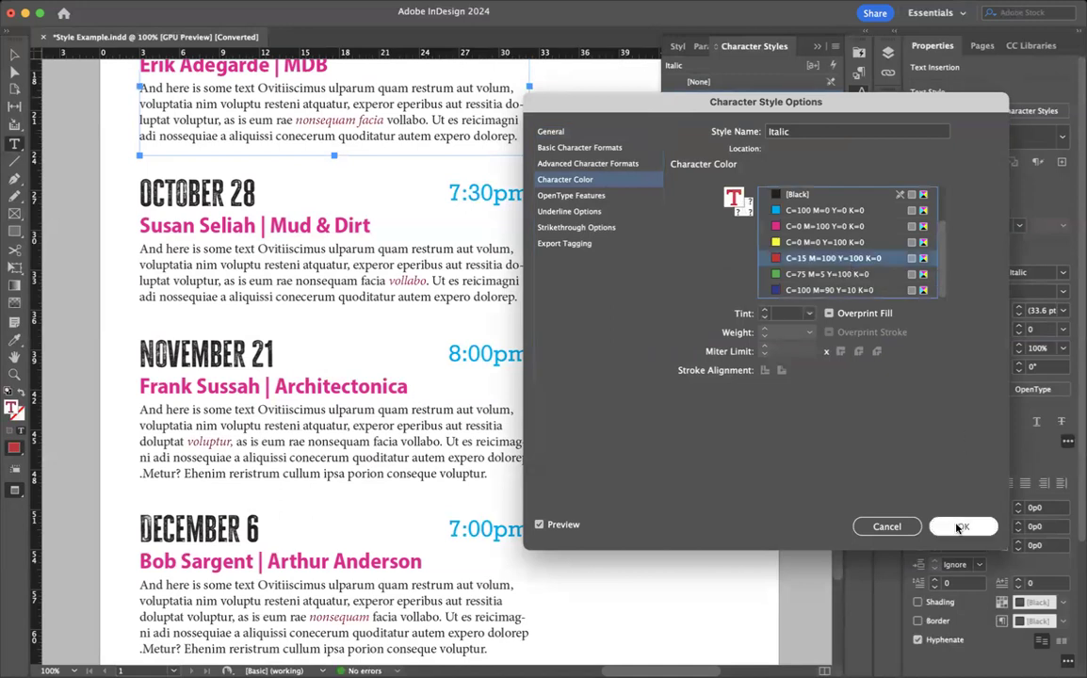
pyautogui.click(960, 525)
pyautogui.click(644, 331)
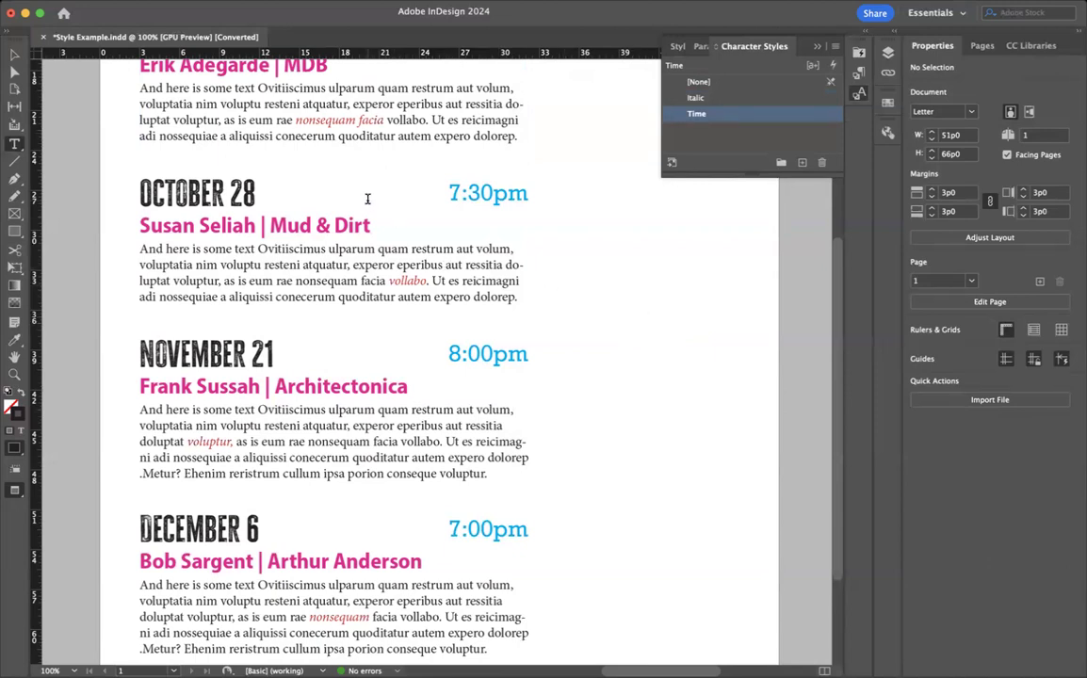
pyautogui.scroll(3, 367, 199)
pyautogui.scroll(1, 365, 200)
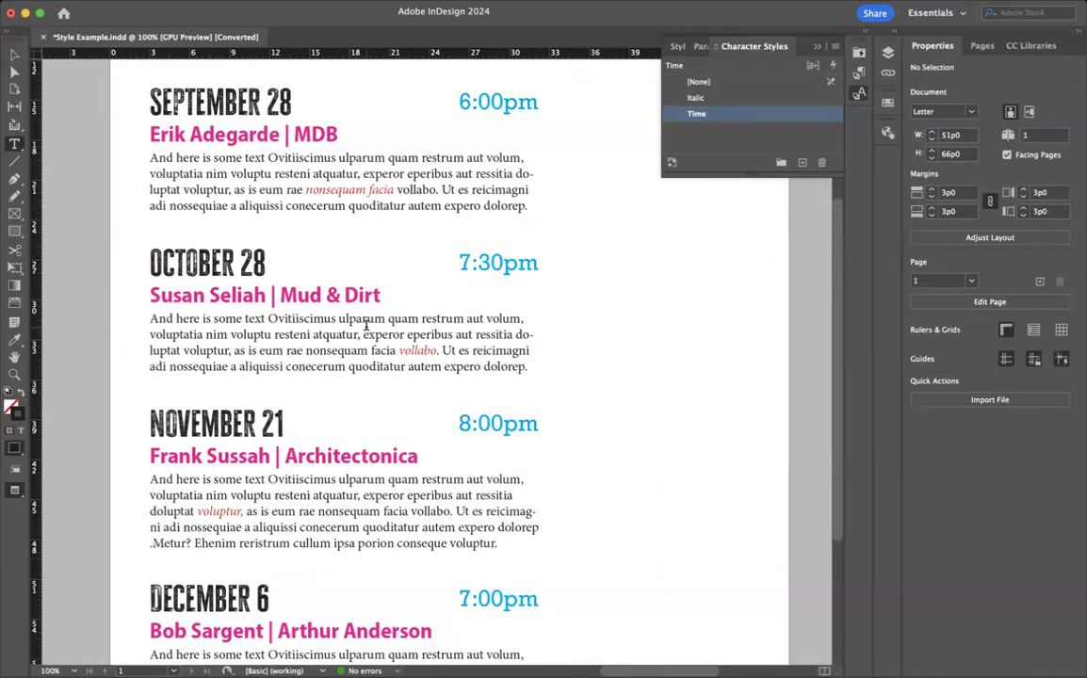
pyautogui.scroll(-5, 590, 257)
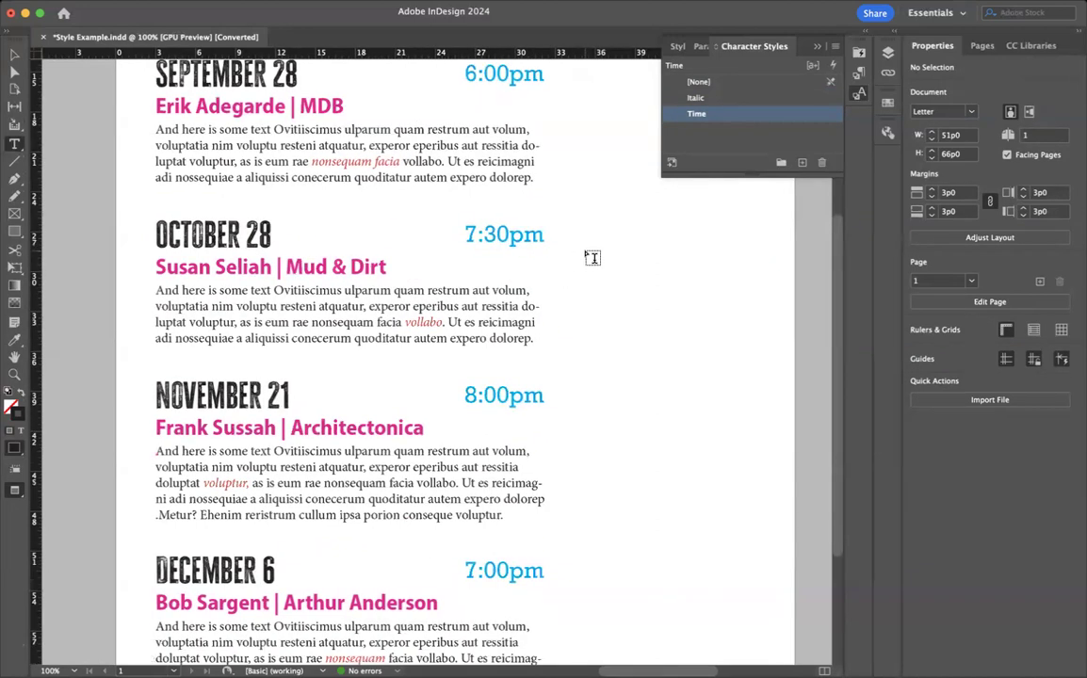